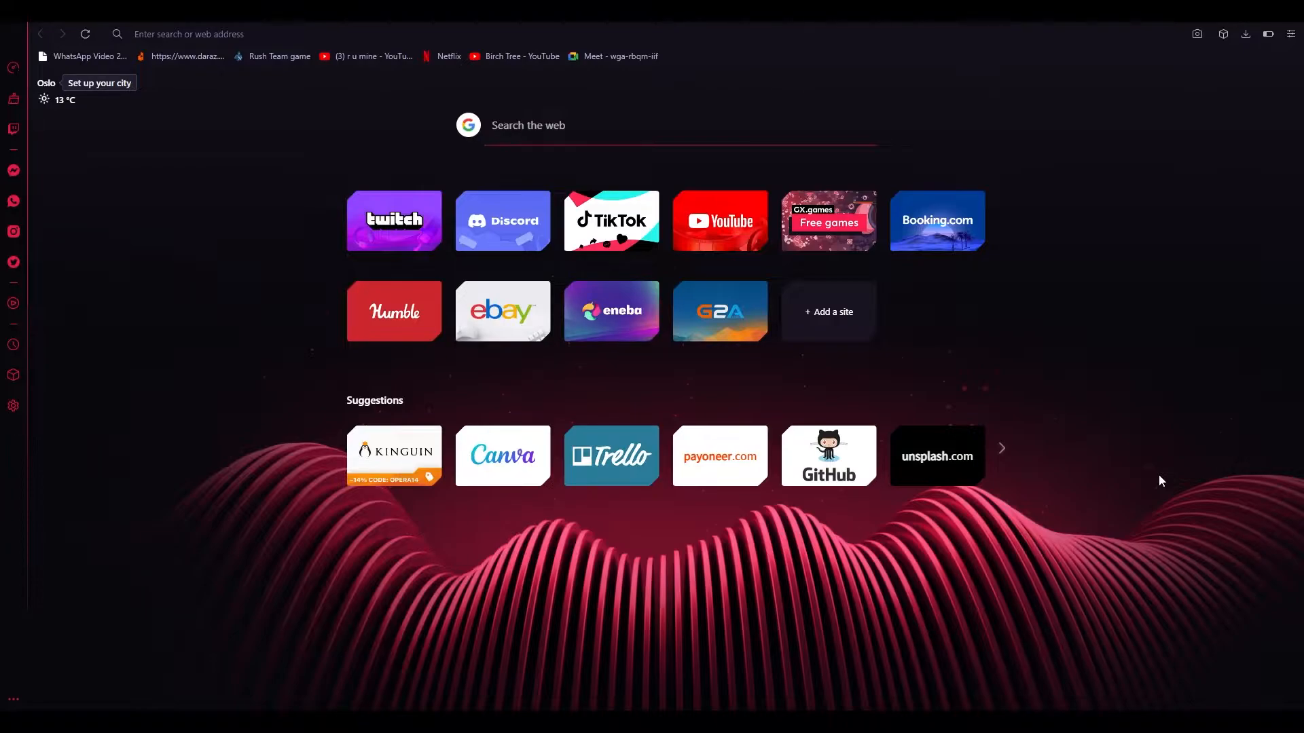
Go to canva.com in the Opera GX address bar.
left_click(828, 35)
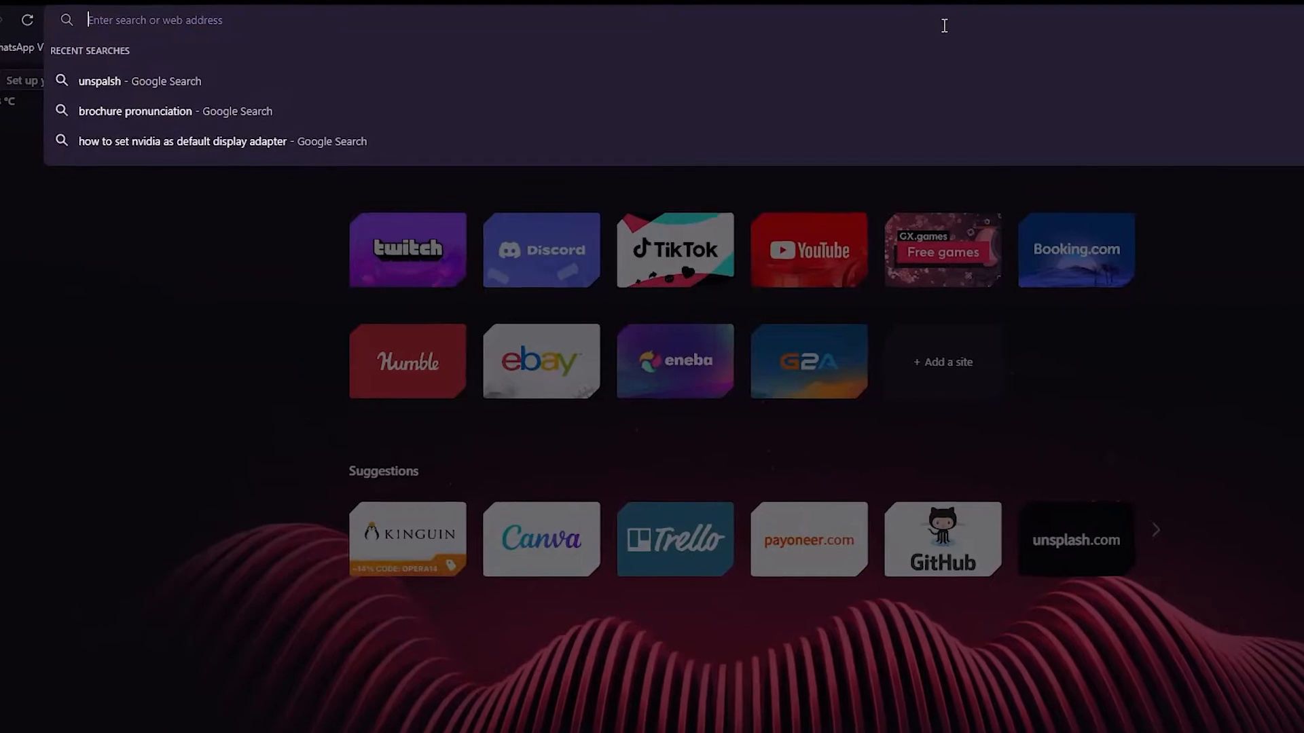
type("canva.com")
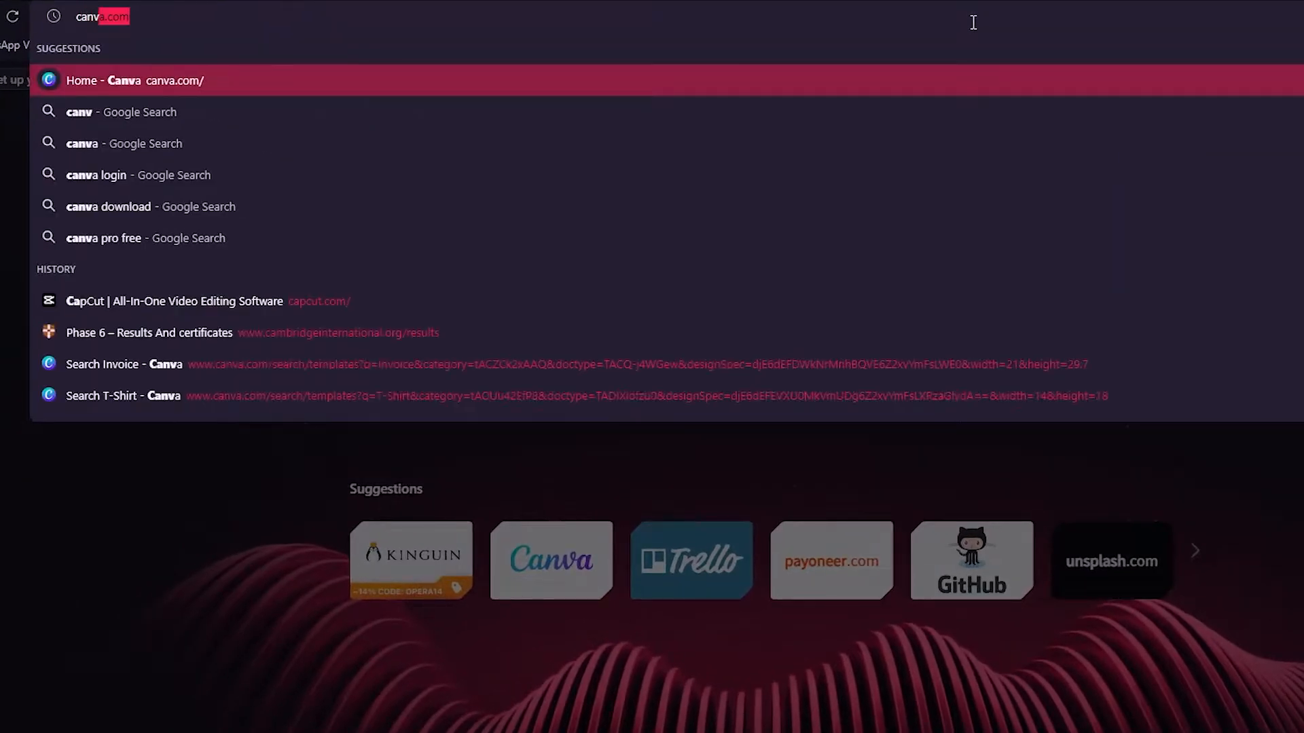
key("Return")
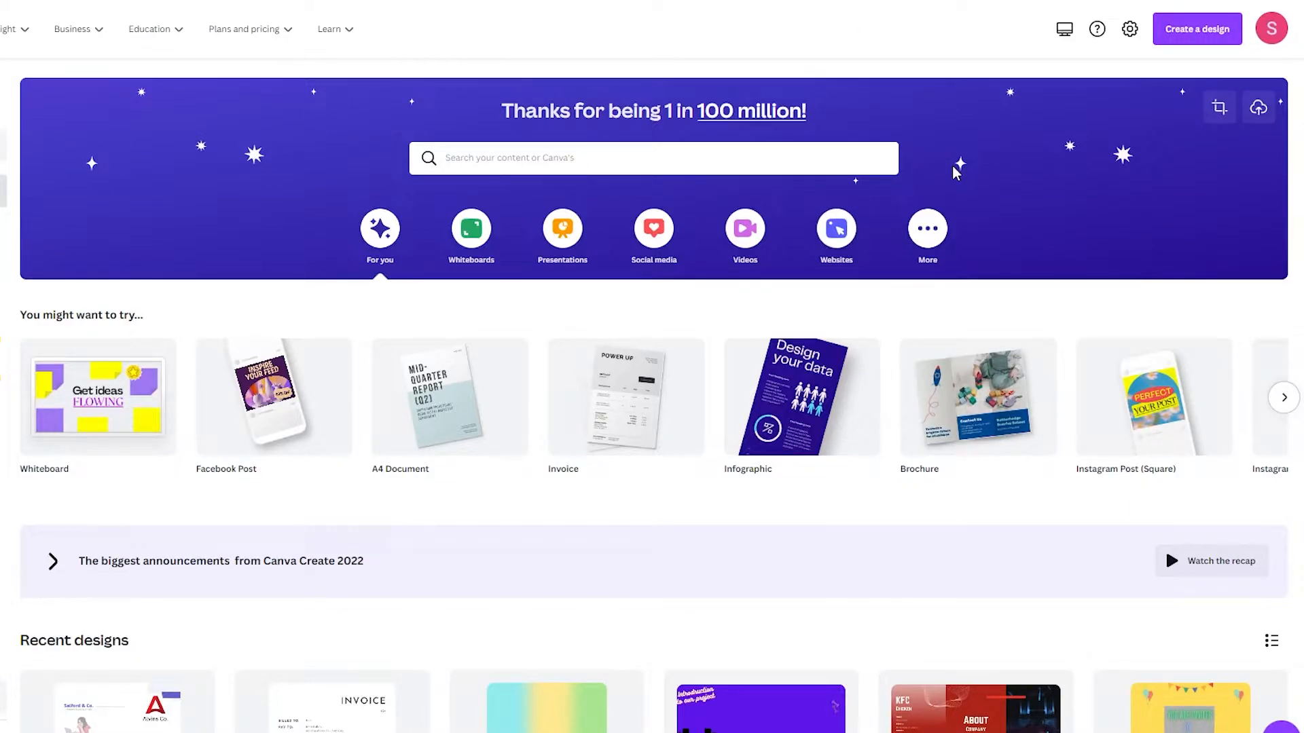
Search Canva templates for 'linkedin banner', retyping the query before running it.
left_click(792, 157)
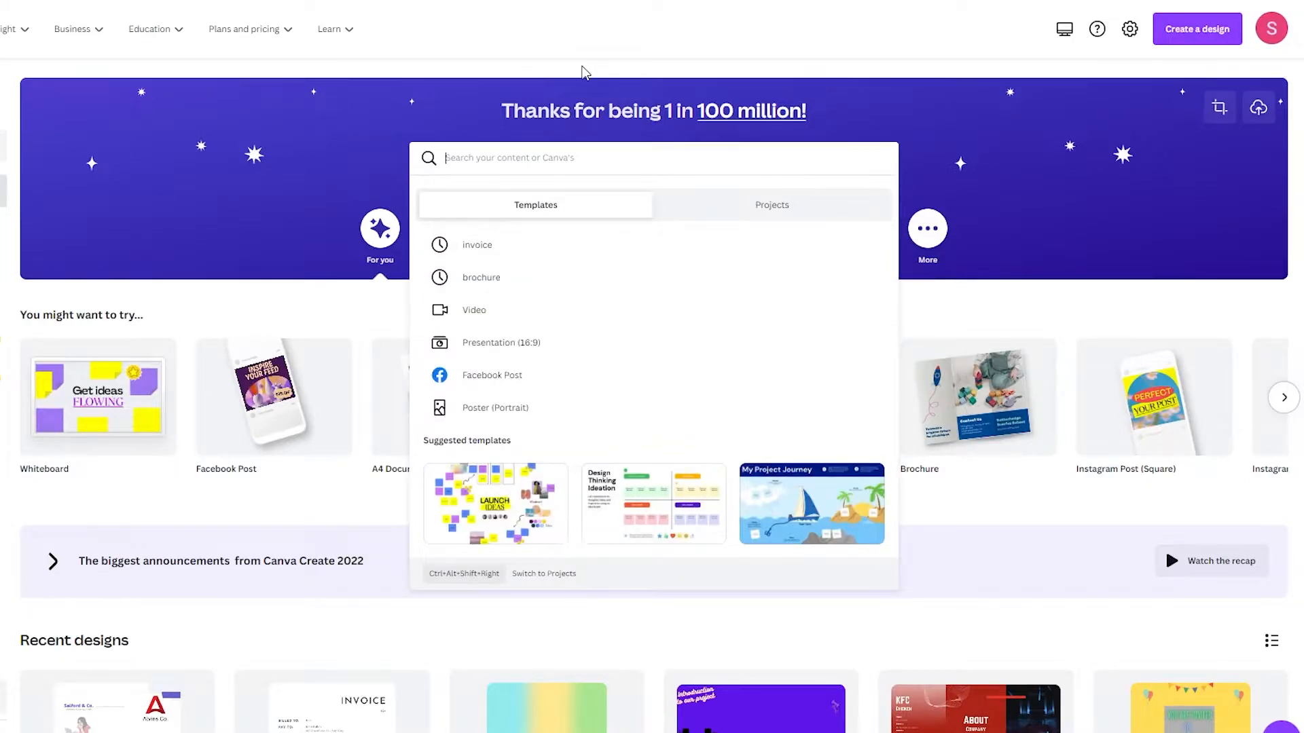
type("linkedin banner")
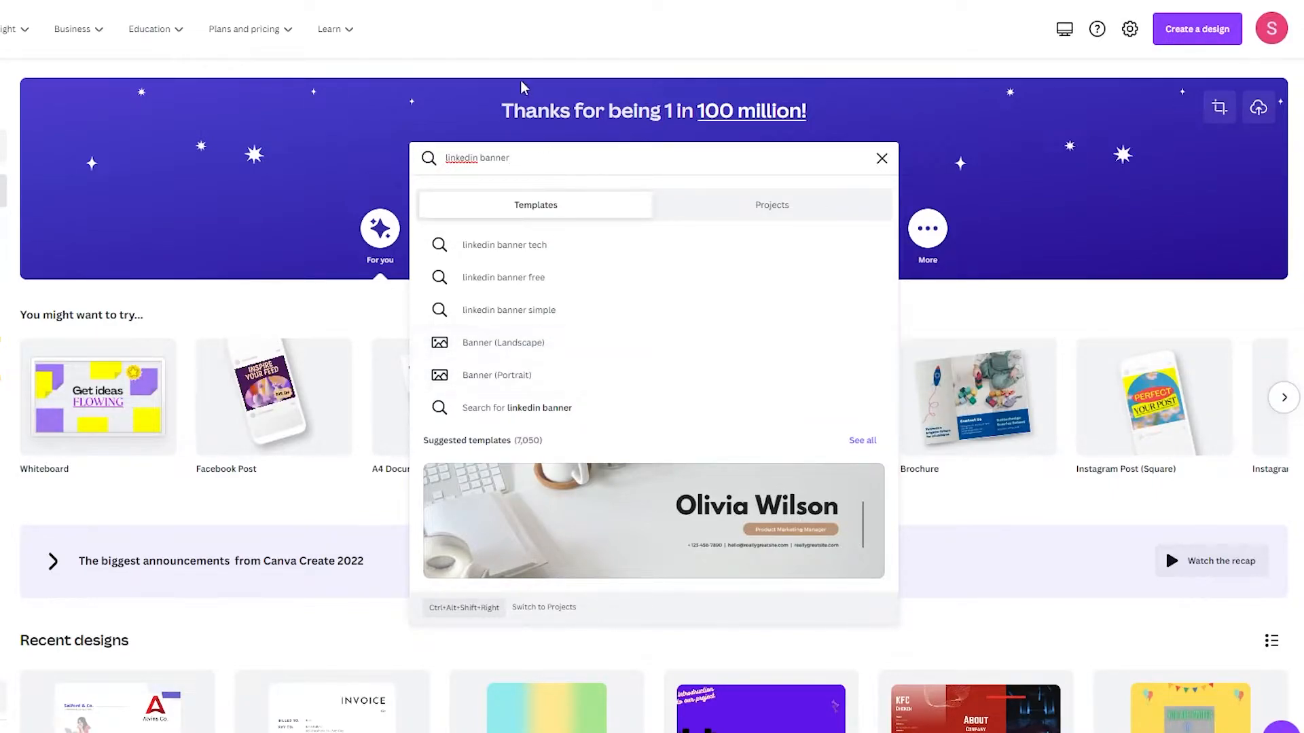
triple_click(482, 167)
type("lin")
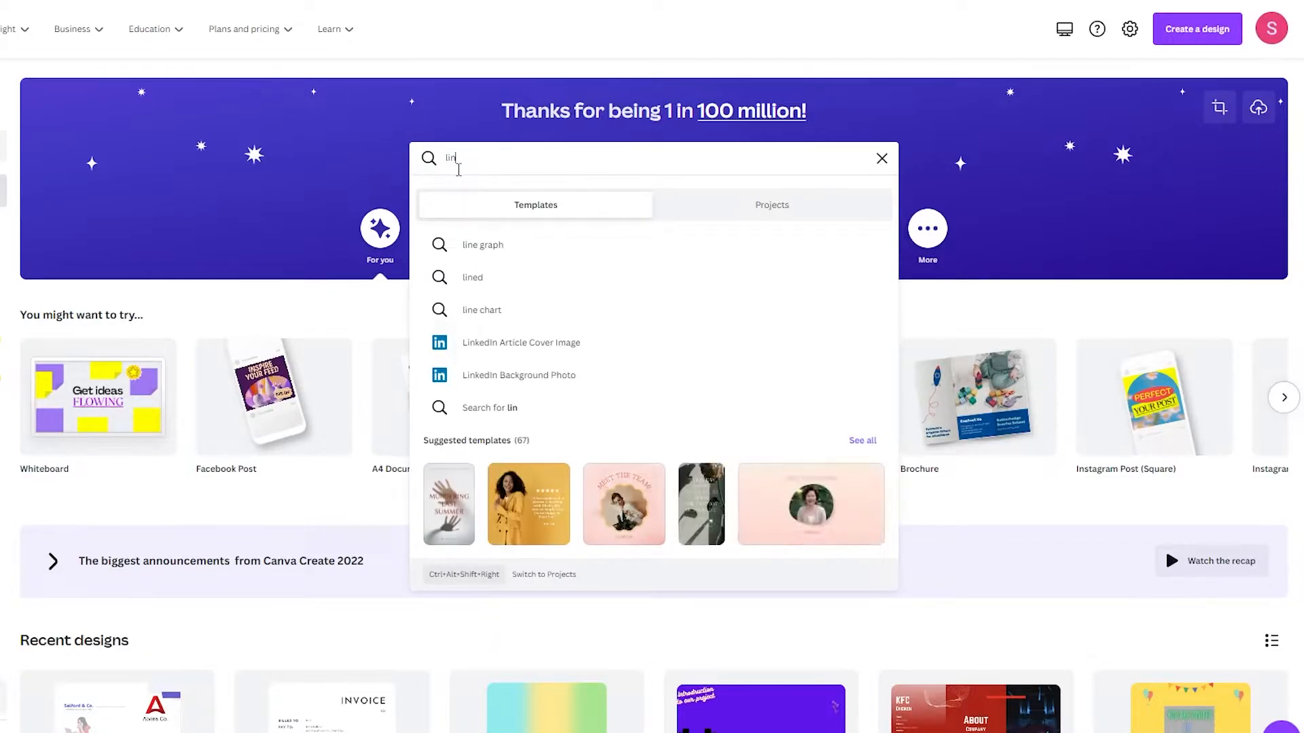
type("ked")
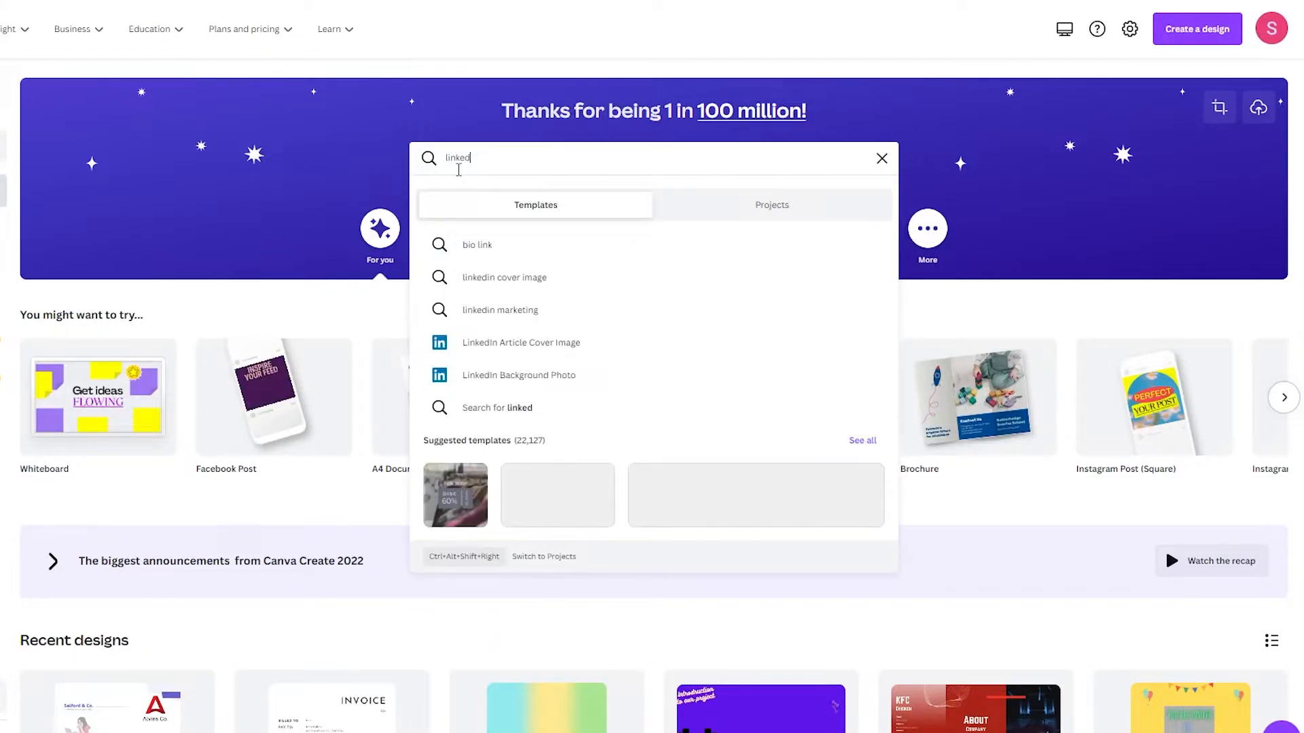
type("l")
type("n bann")
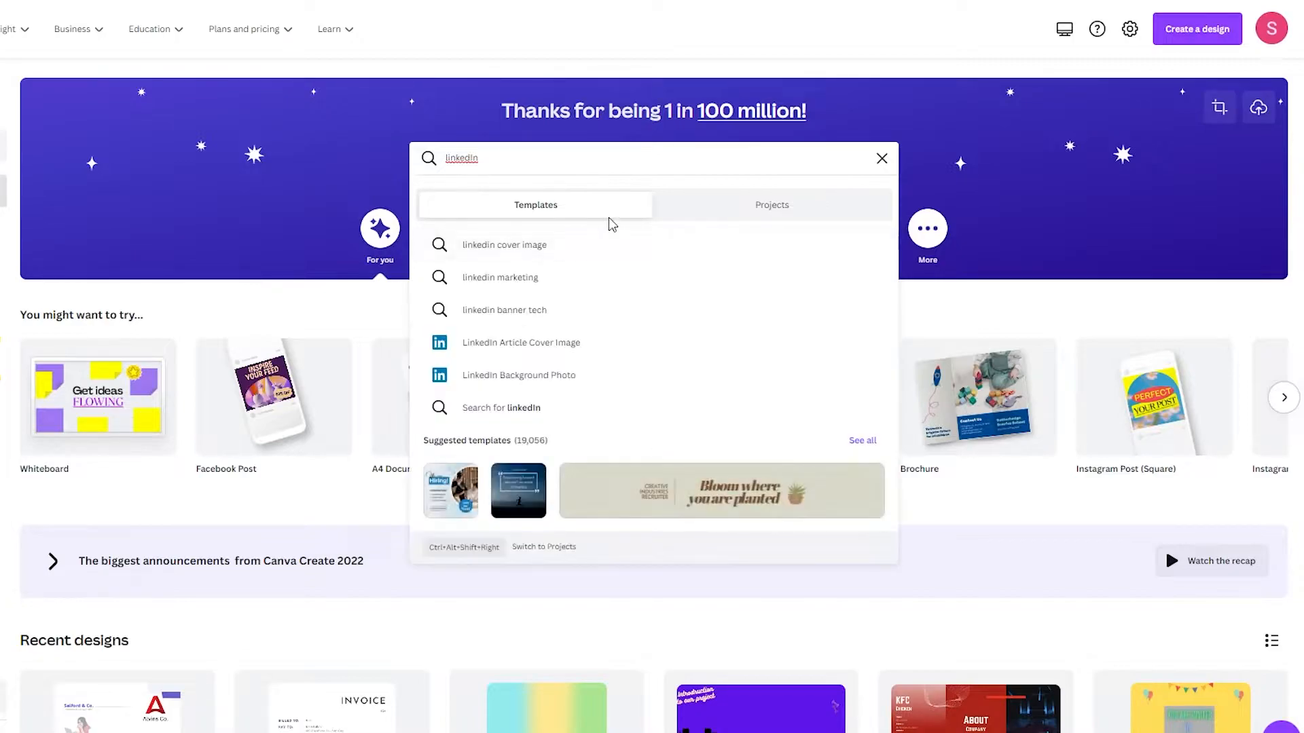
type("er")
key("Return")
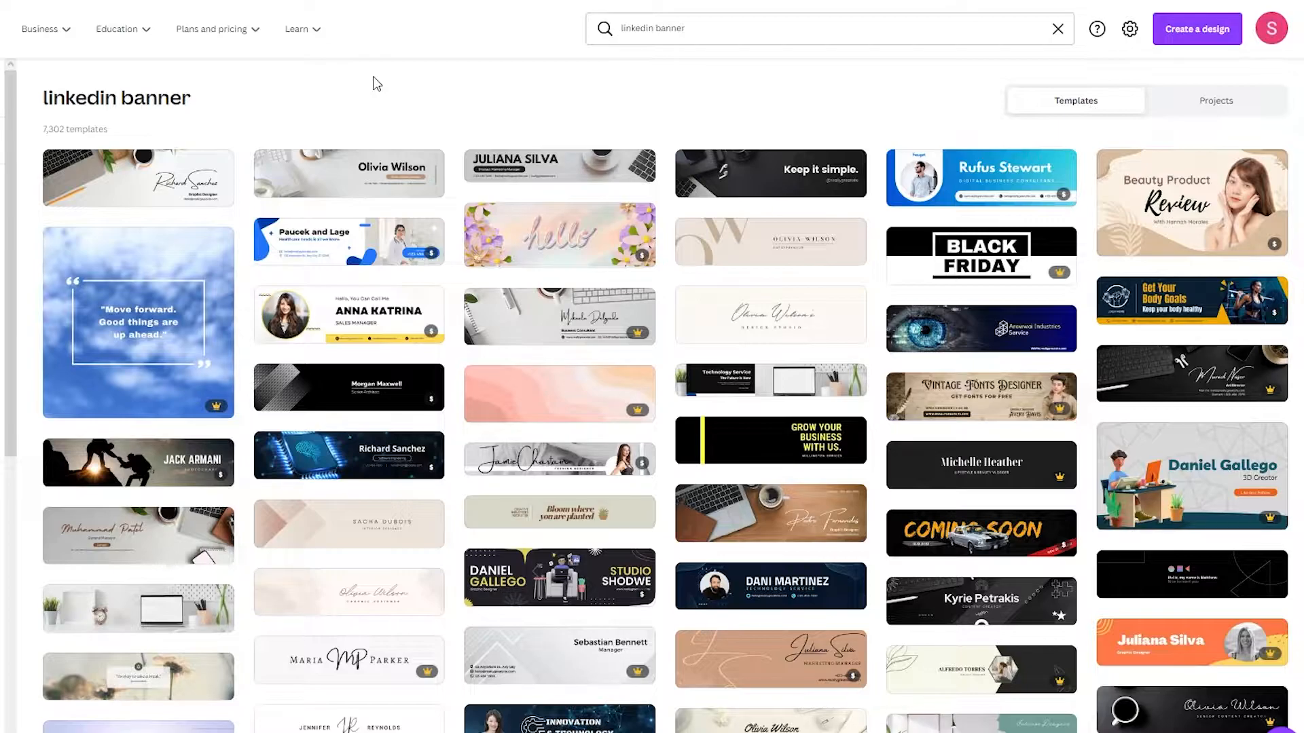
Open the White Minimalist Corporate Personal Profile LinkedIn Banner template in a new tab and switch to it.
scroll(458, 336, "down", 10)
scroll(689, 292, "up", 10)
right_click(356, 171)
left_click(392, 187)
left_click(451, 2)
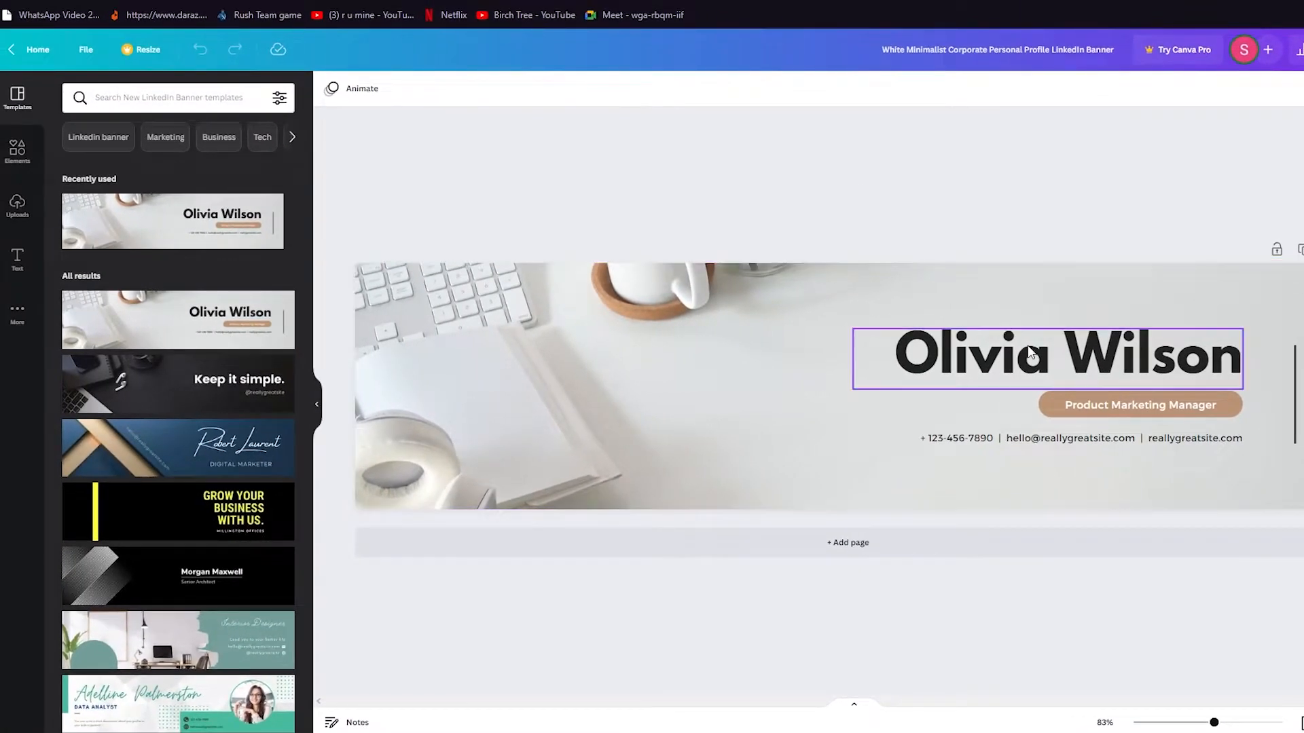
Replace the sample name in the banner heading with the new person's name.
double_click(1031, 352)
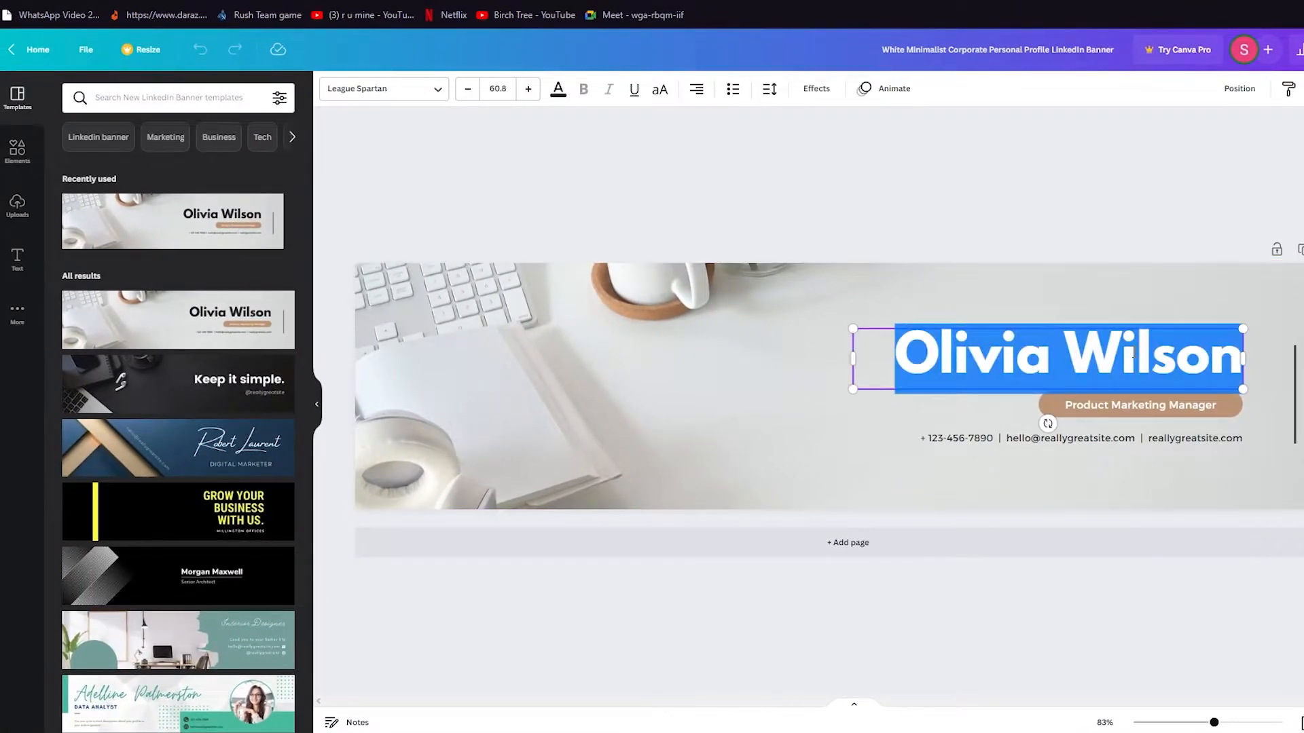
left_click(1149, 130)
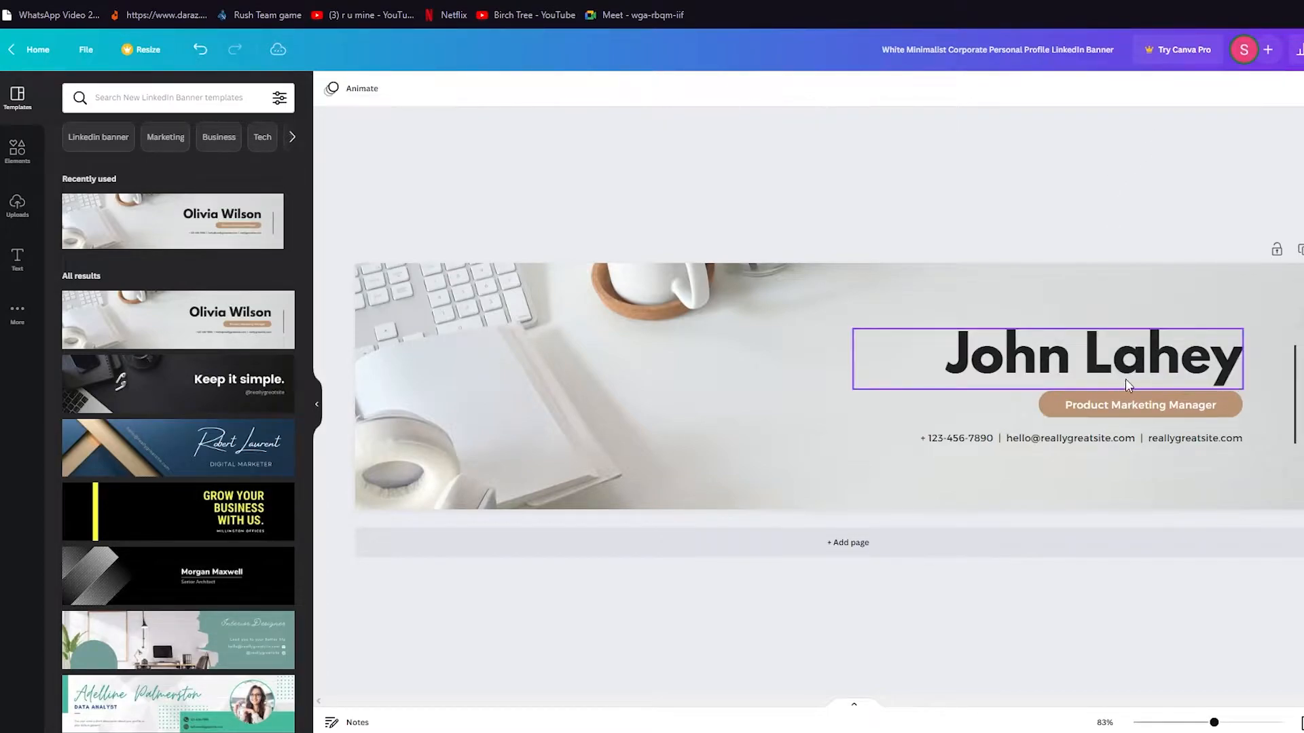
Change the job-title badge text to 'Freelancing Expert'.
left_click(1152, 396)
left_click(1175, 408)
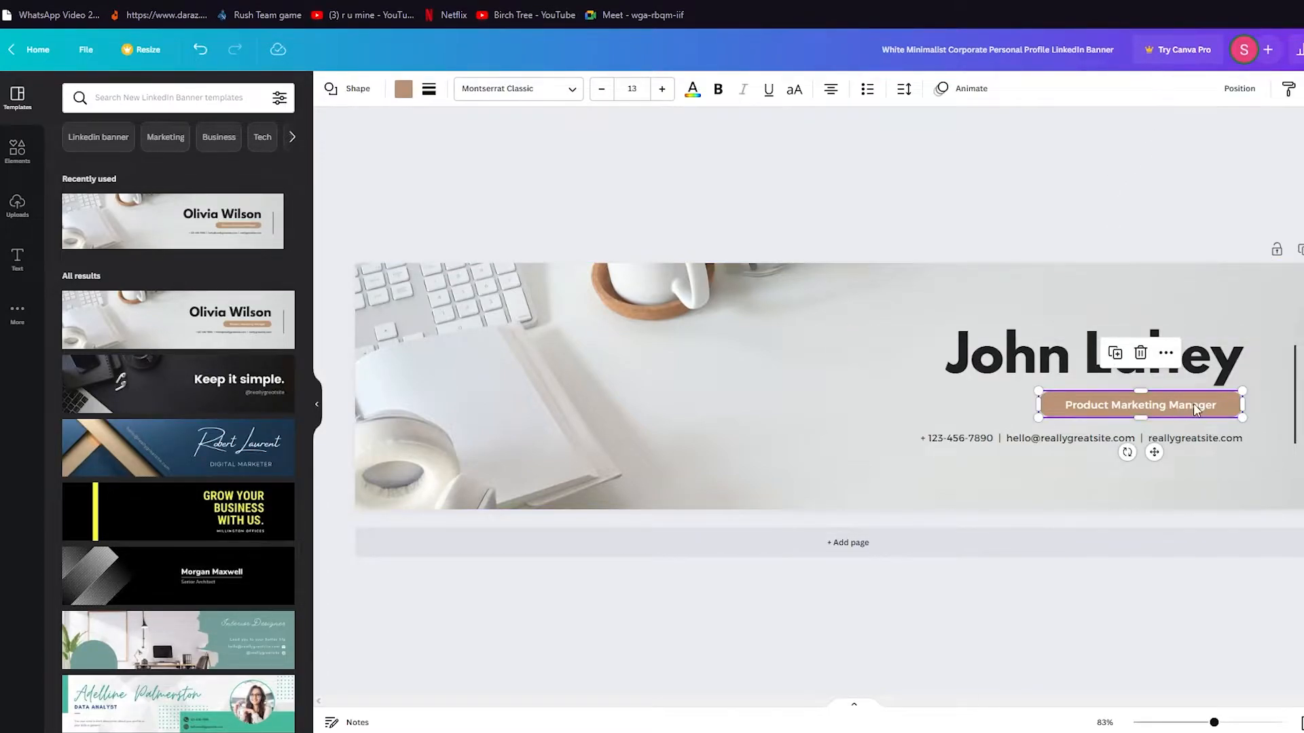
left_click(1194, 405)
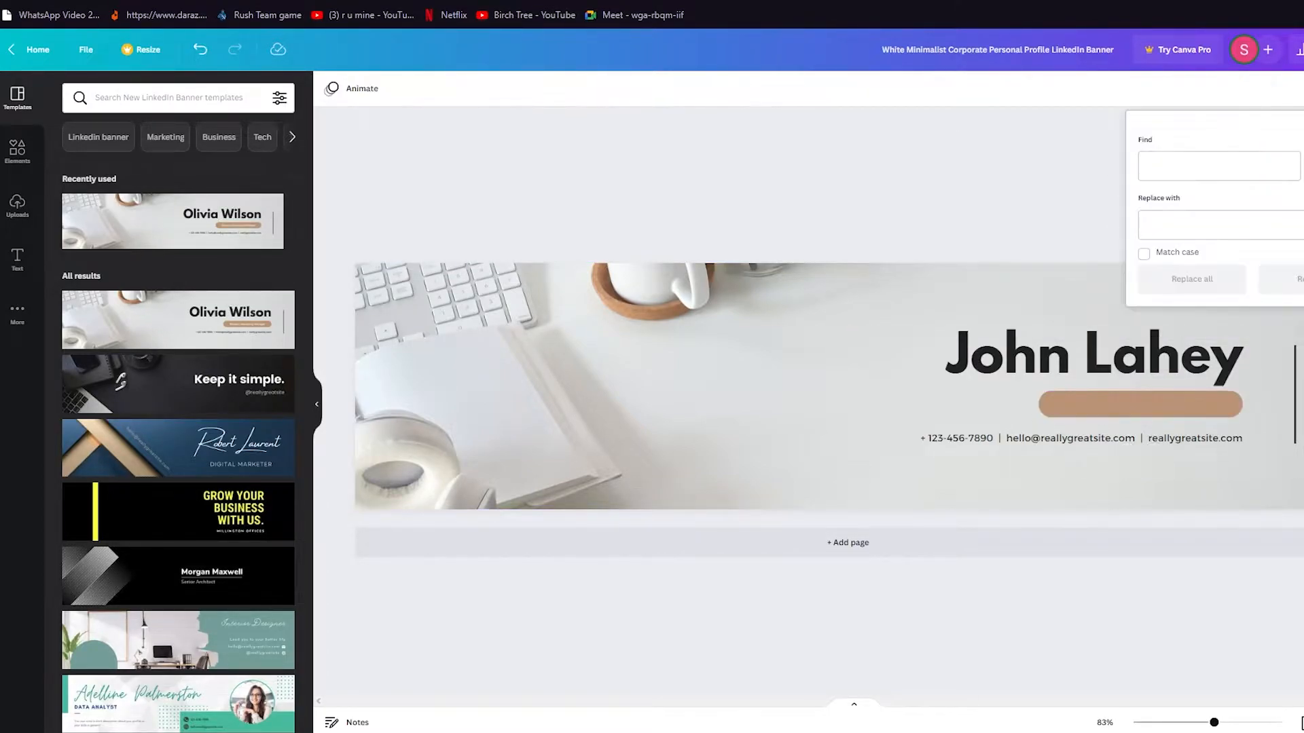
key("Escape")
left_click(1155, 412)
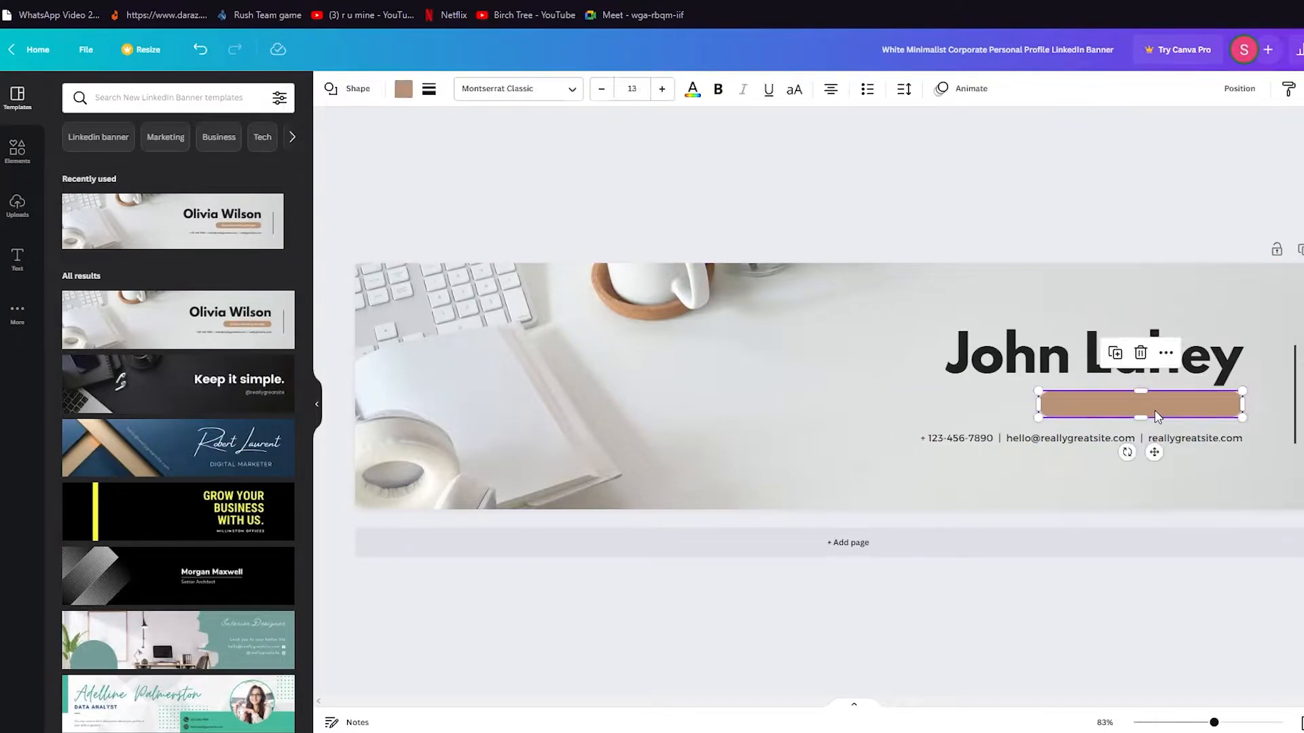
type("Freelancing Expert")
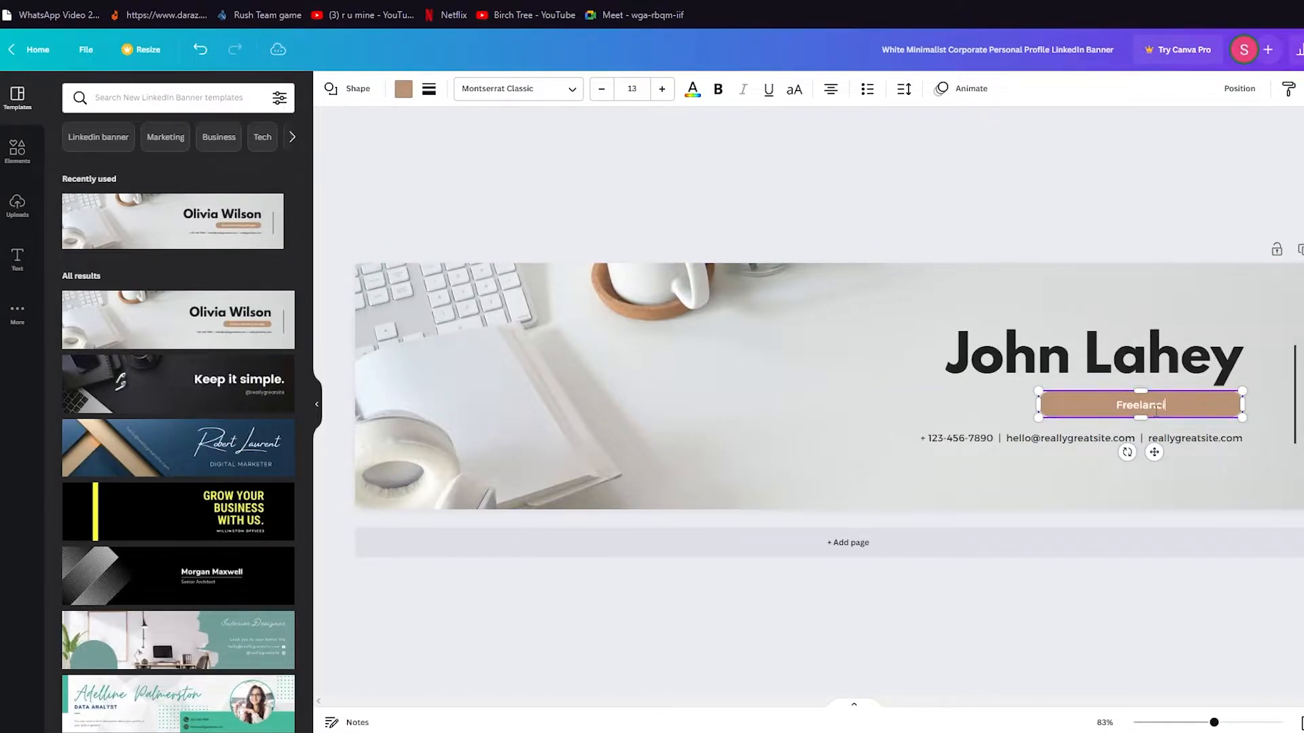
key("Escape")
key("Escape")
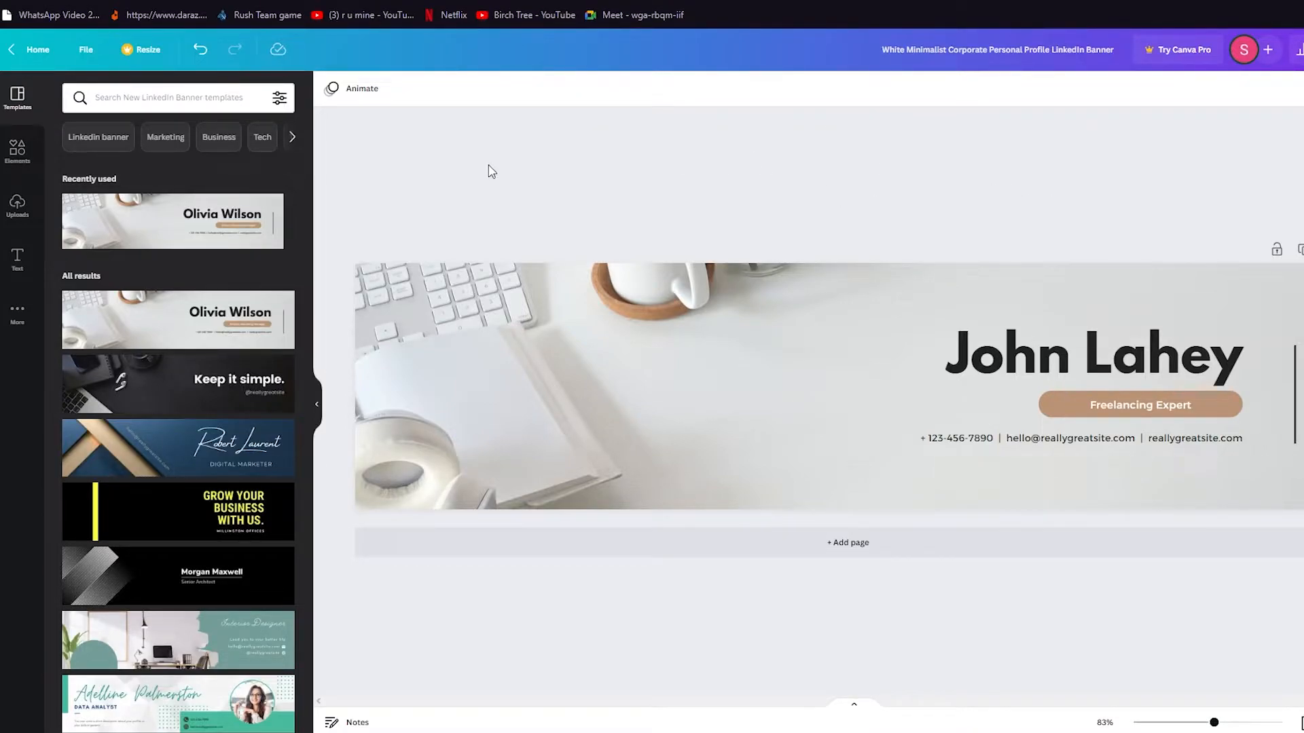
Download the banner as a PNG file from the Share menu.
left_click(1287, 33)
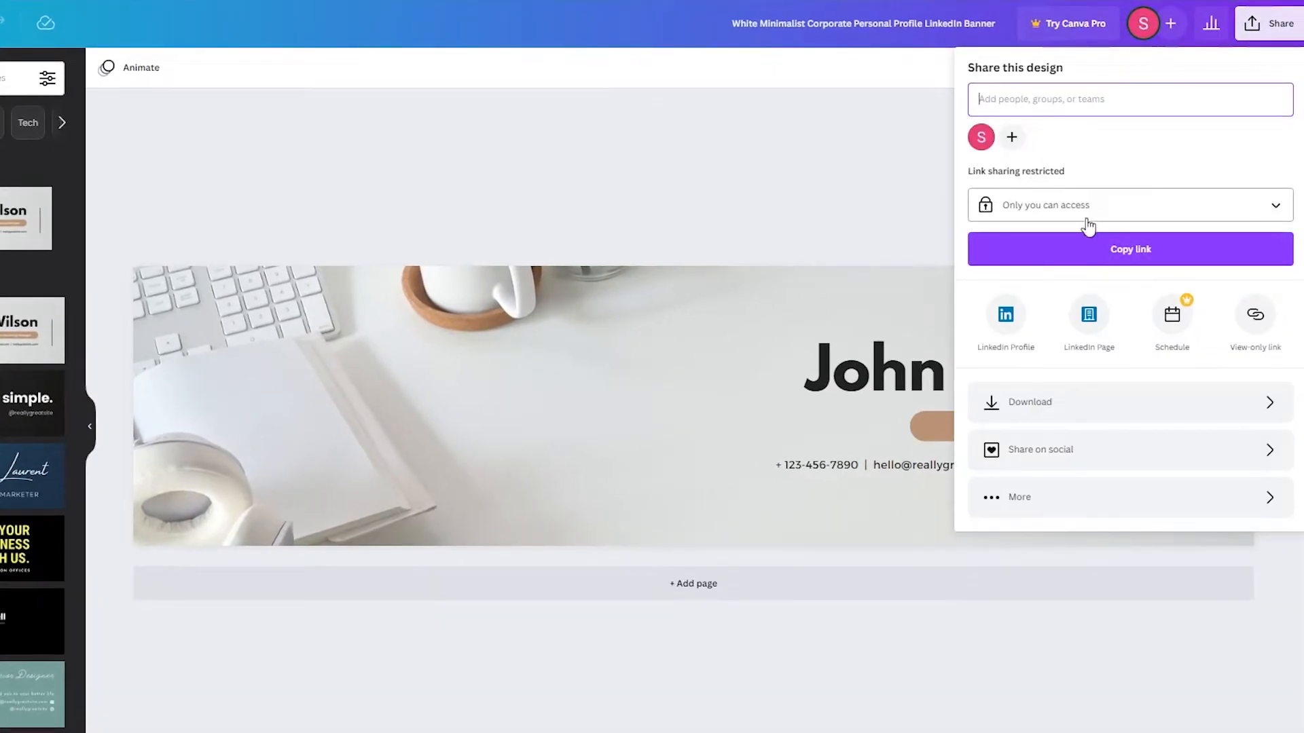
left_click(1073, 407)
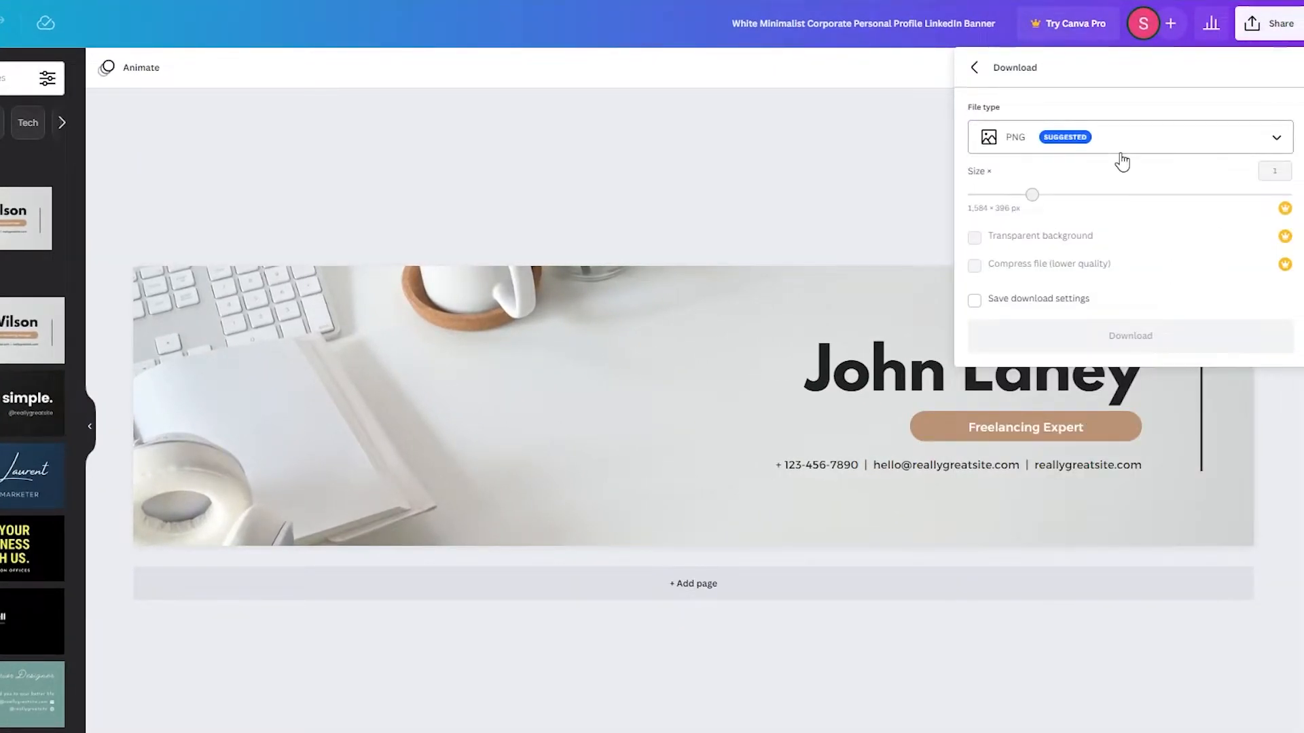
left_click(886, 199)
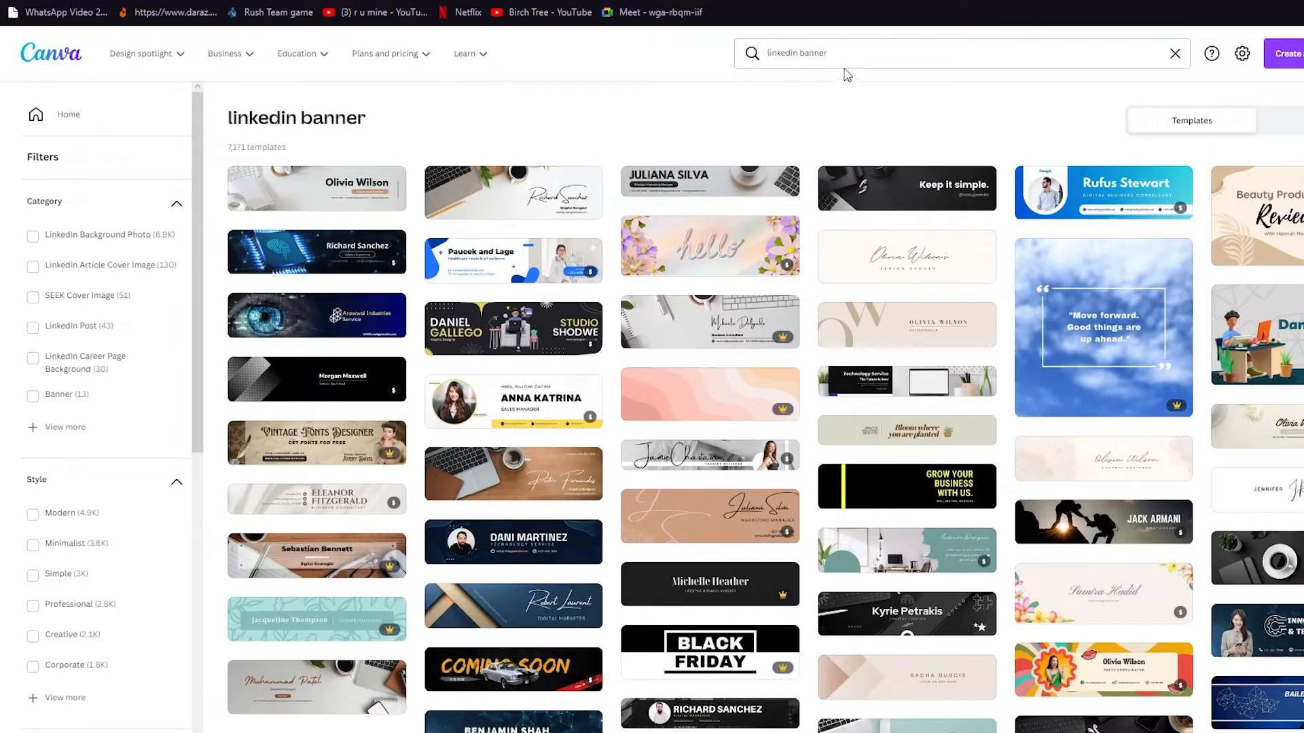
Run a new template search and create a blank Medium Banner (US) (Landscape) design.
left_click_drag(844, 68, 736, 84)
type("resume")
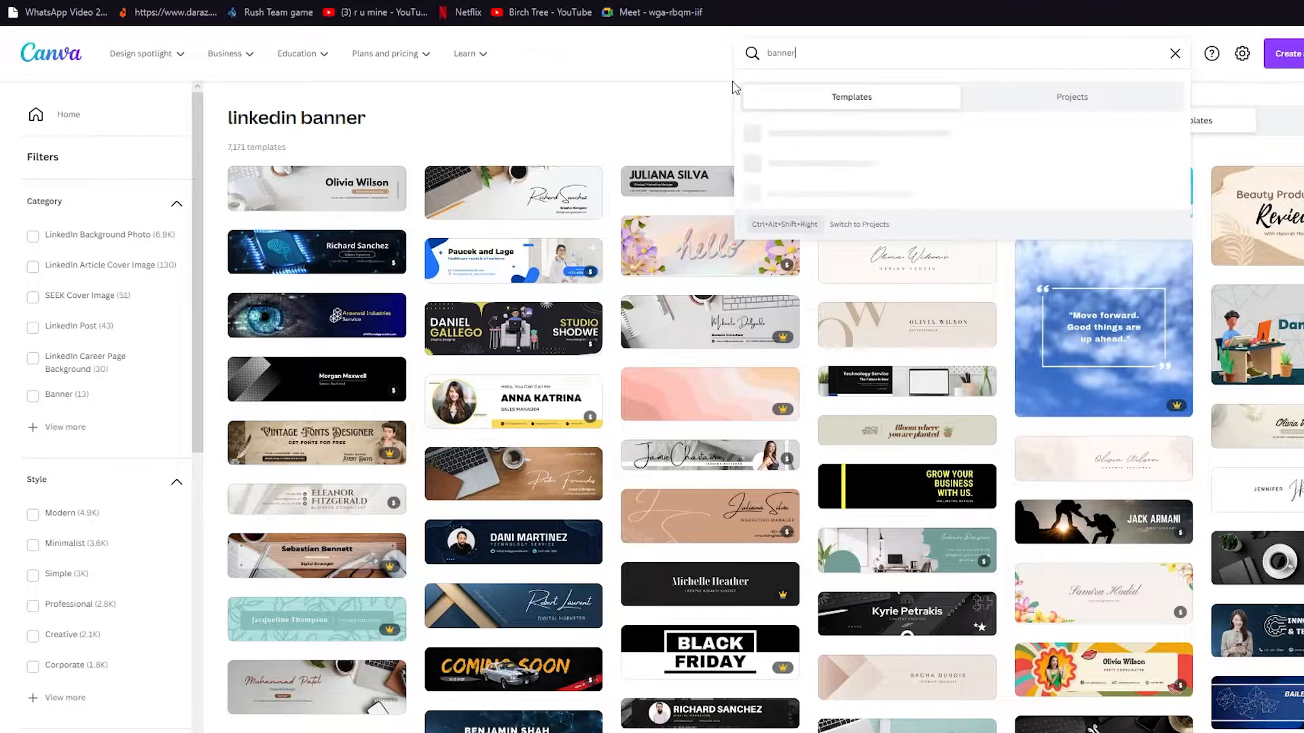
key("Return")
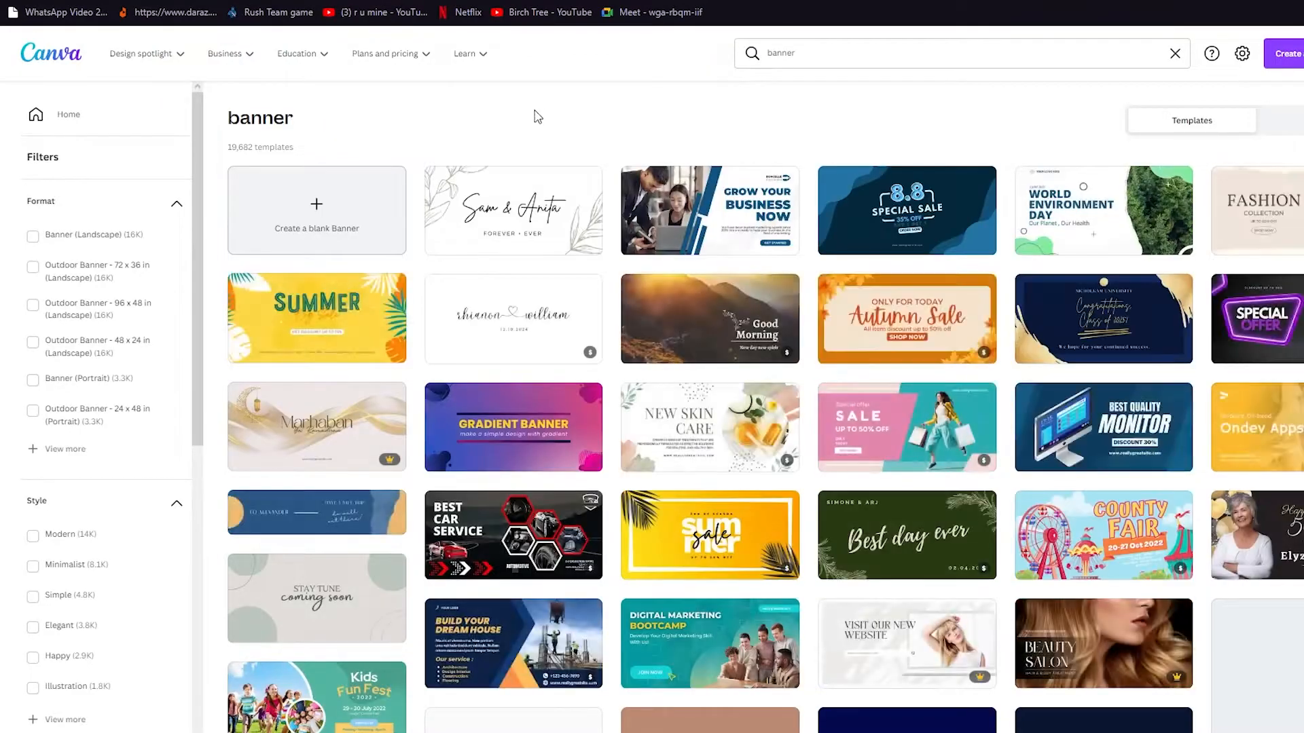
left_click(353, 235)
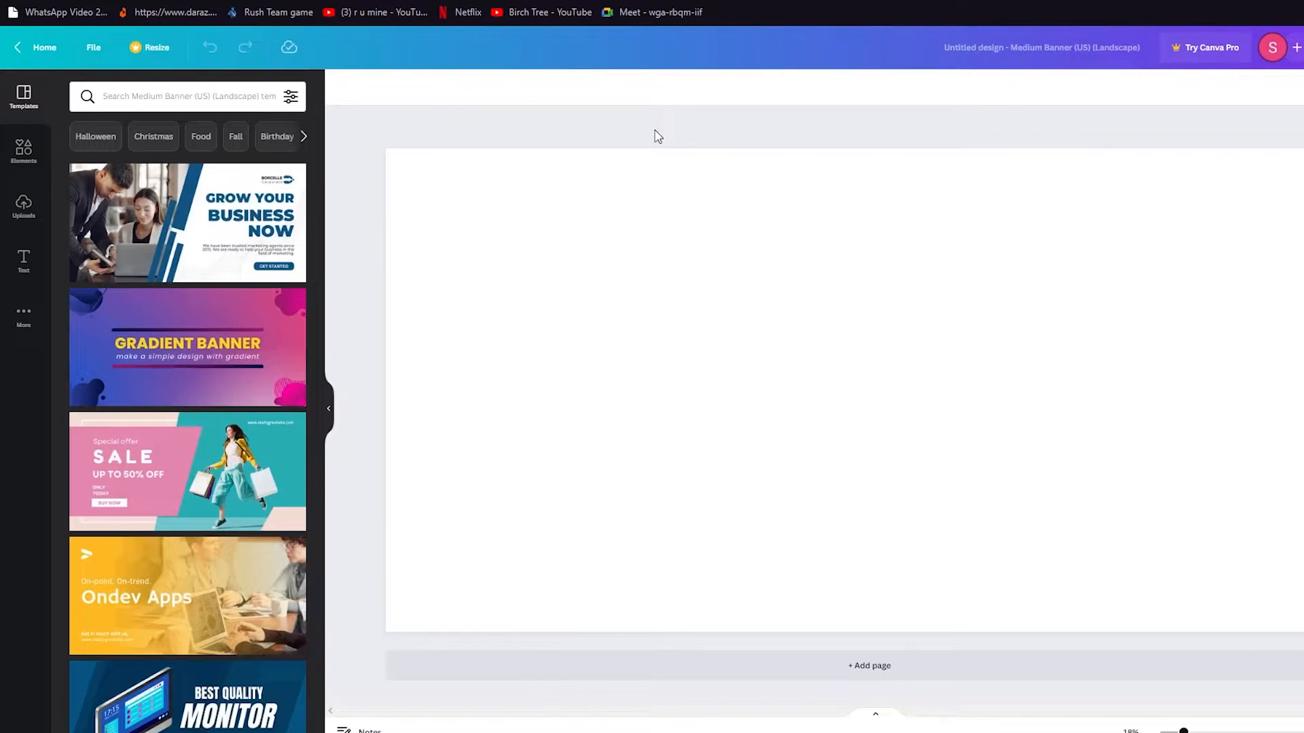
Add a grey square from Elements and stretch it to cover the whole banner.
left_click(22, 151)
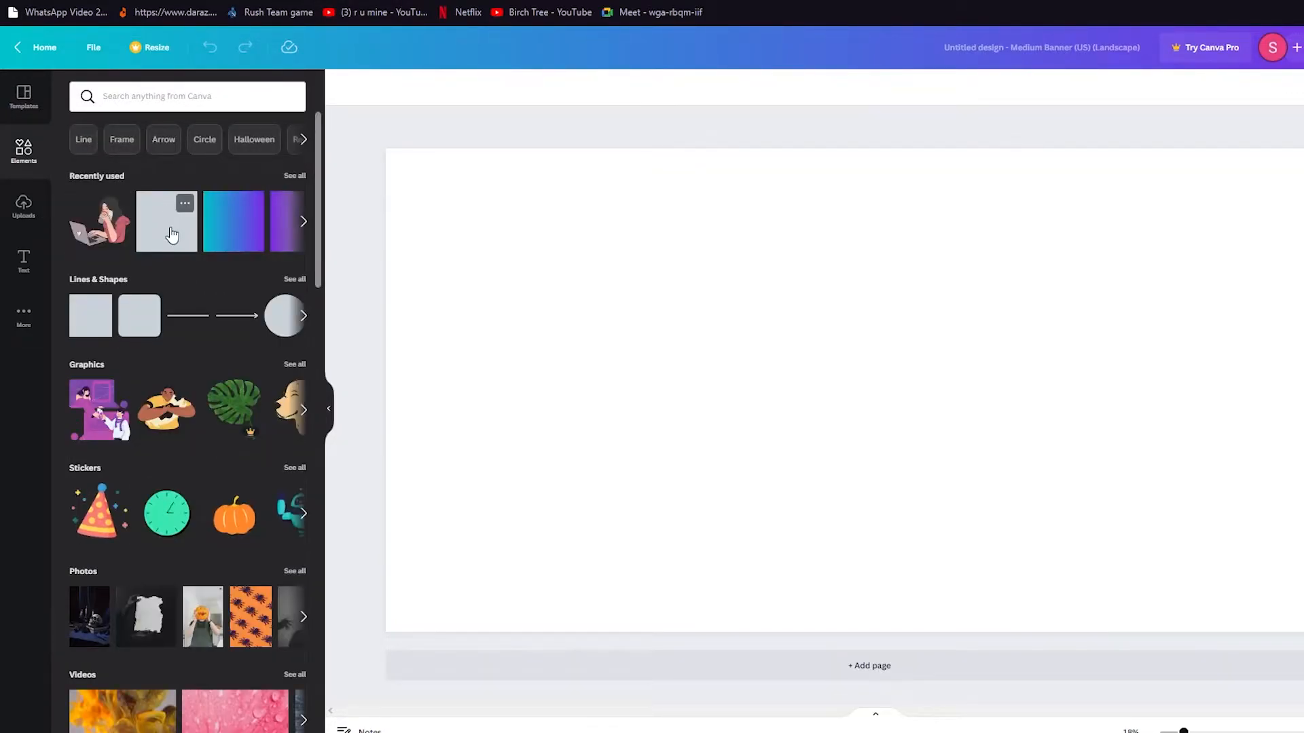
left_click(172, 234)
left_click_drag(943, 318, 1106, 112)
left_click(1117, 290)
left_click(1040, 161)
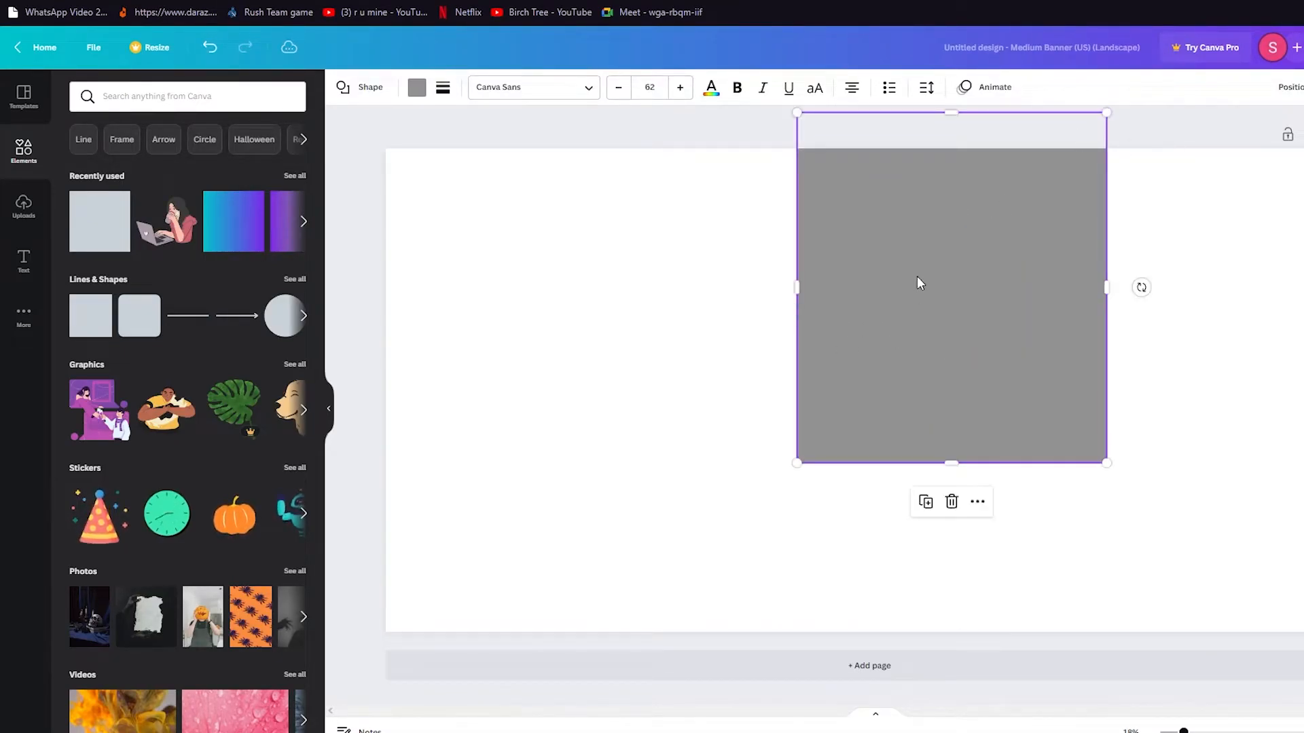
left_click_drag(918, 277, 503, 407)
left_click_drag(693, 251, 867, 136)
left_click(750, 246)
Recolour the page-sized rectangle light cyan.
left_click(417, 87)
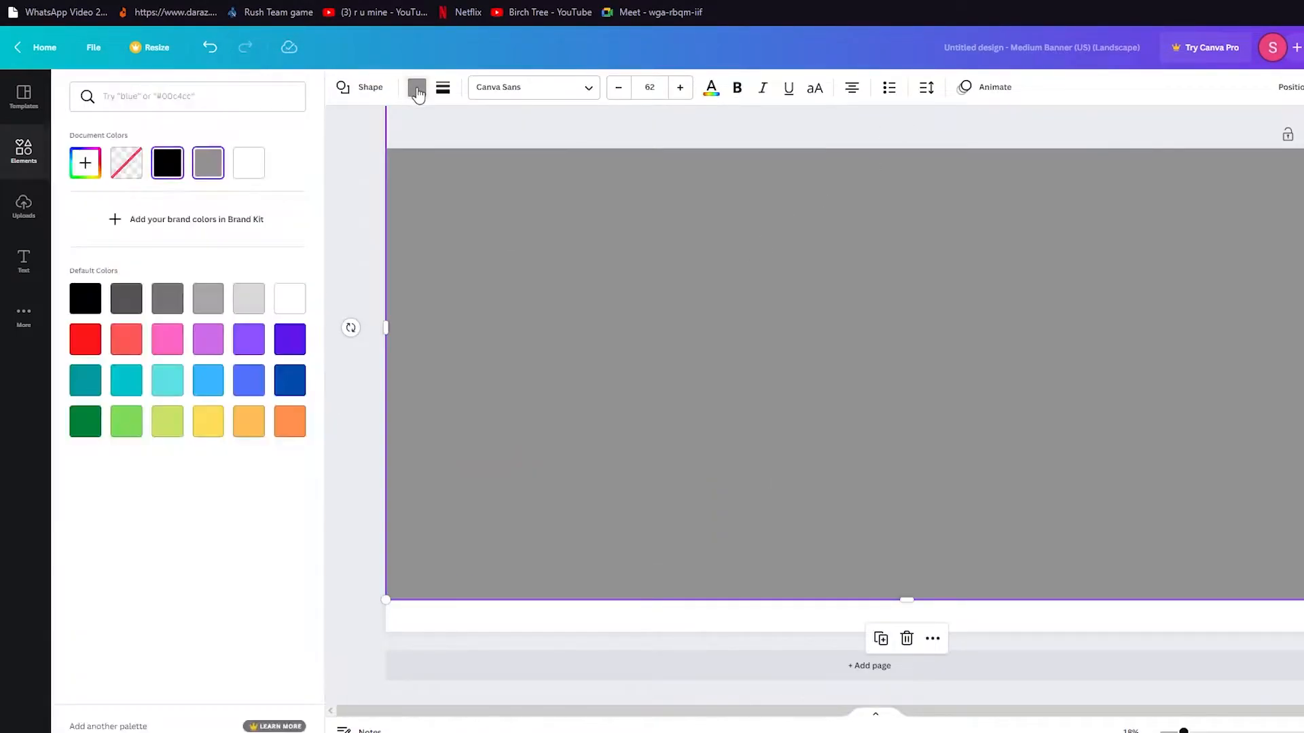
left_click(168, 386)
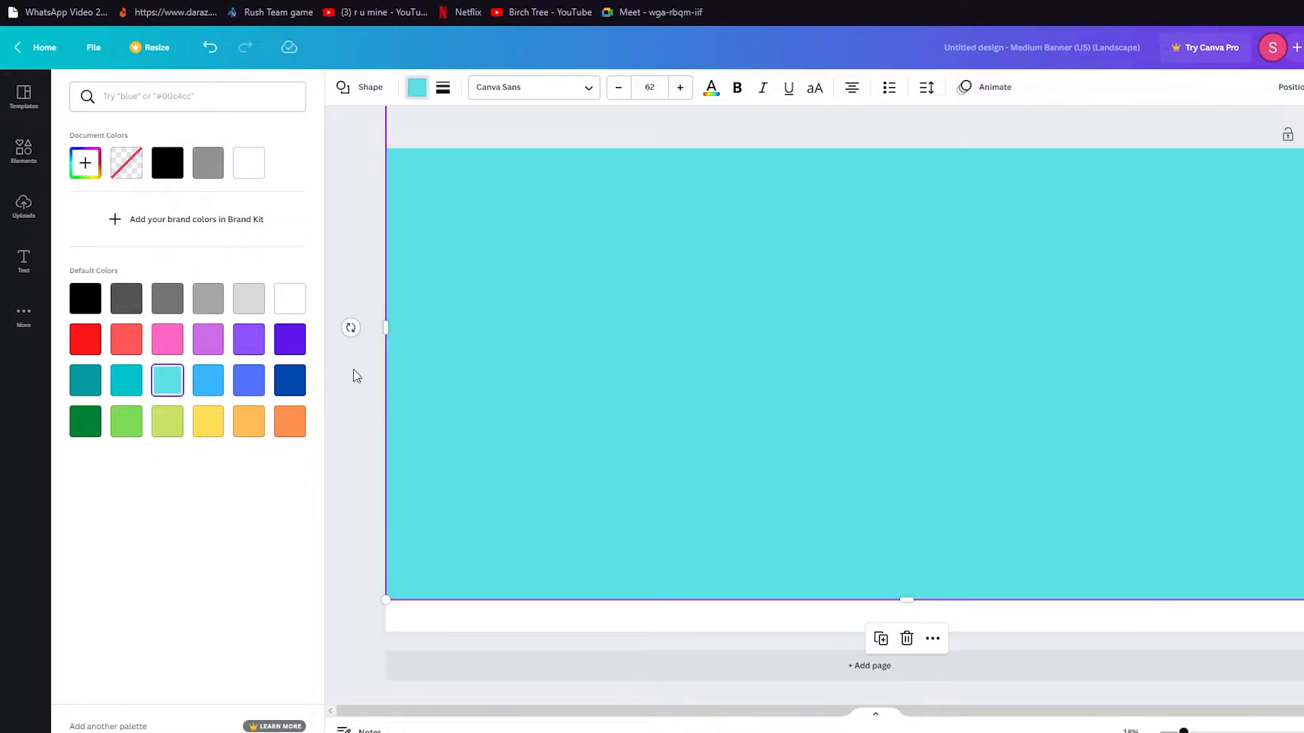
left_click(354, 376)
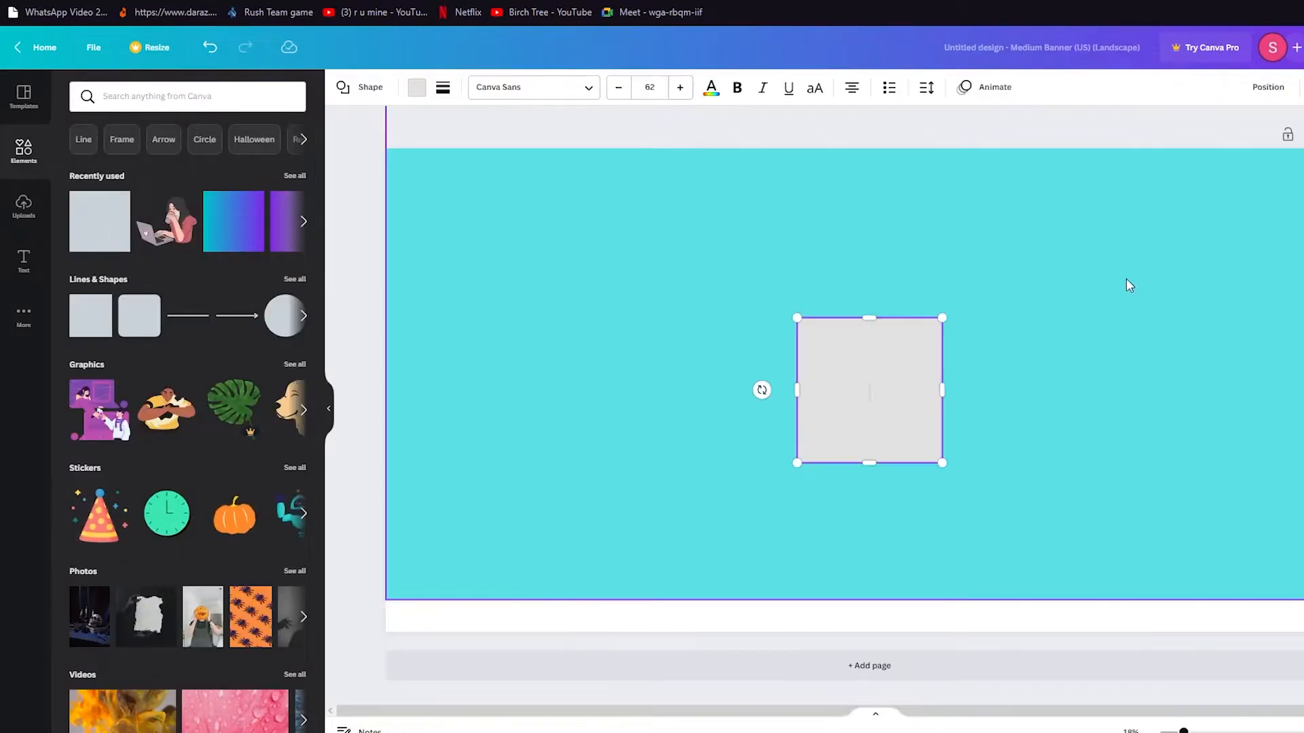
Tilt the grey square about 30° and stretch it over the banner's right side.
left_click_drag(873, 384, 1120, 313)
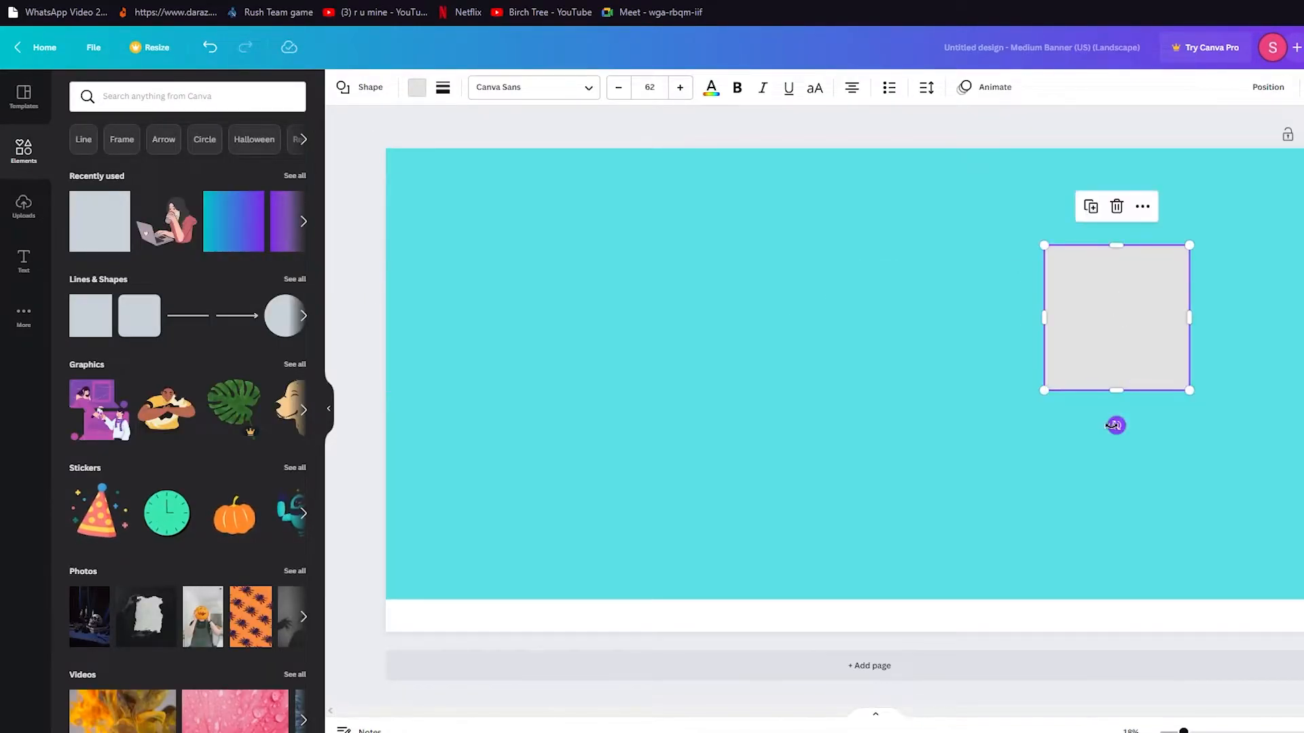
left_click_drag(1115, 426, 1168, 414)
left_click_drag(1217, 349, 1303, 531)
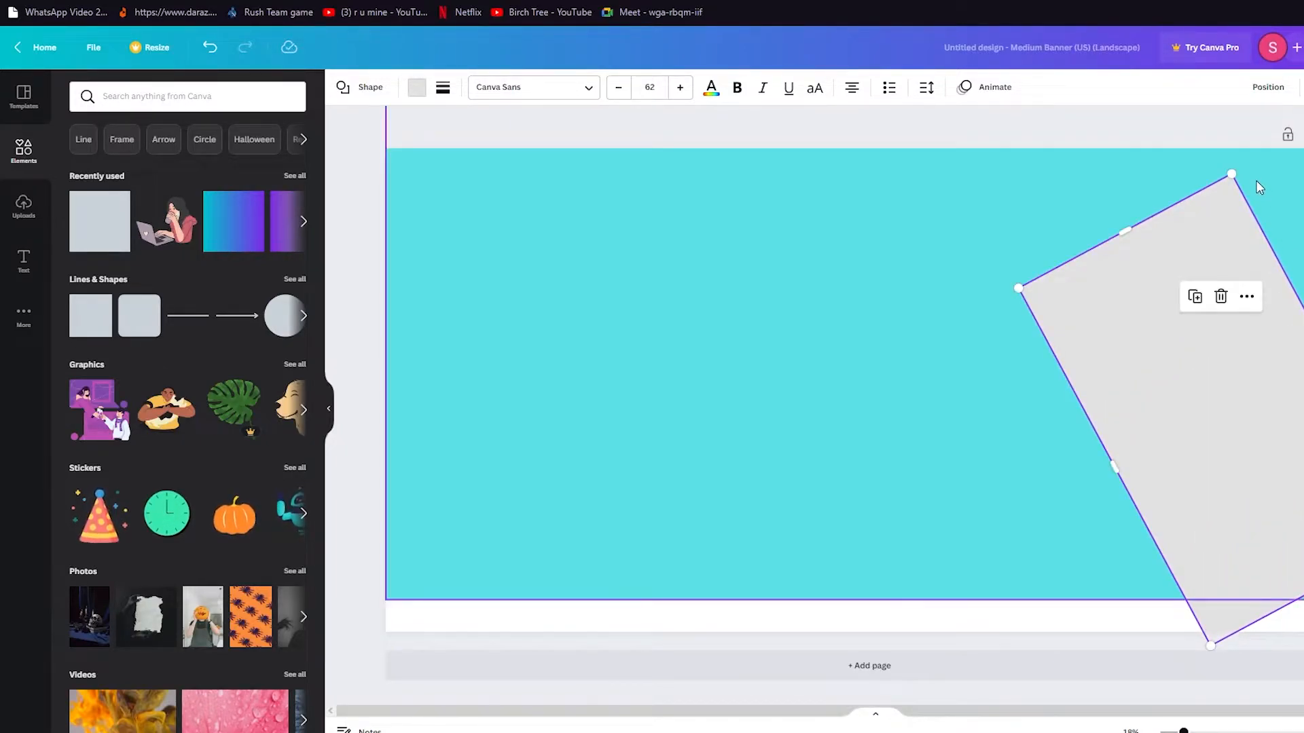
left_click_drag(1232, 174, 1303, 0)
left_click_drag(1303, 414, 1006, 380)
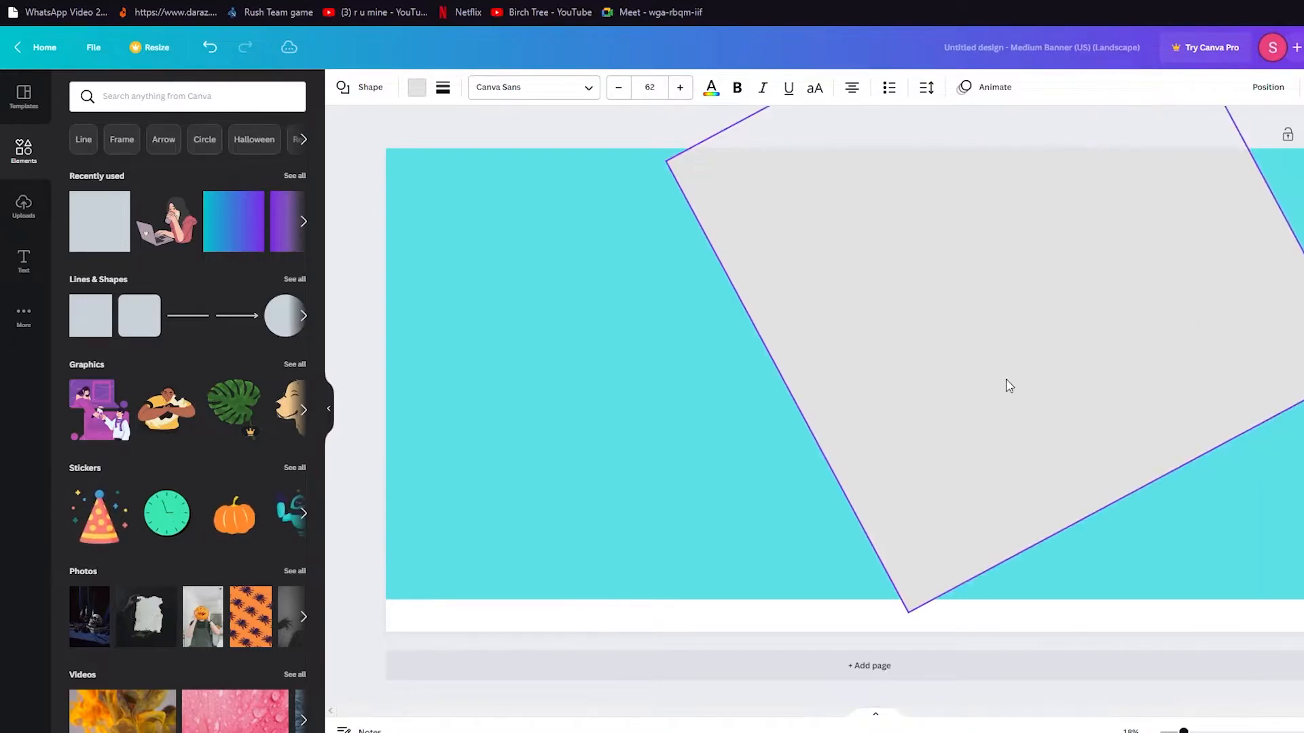
left_click_drag(1132, 489, 1242, 687)
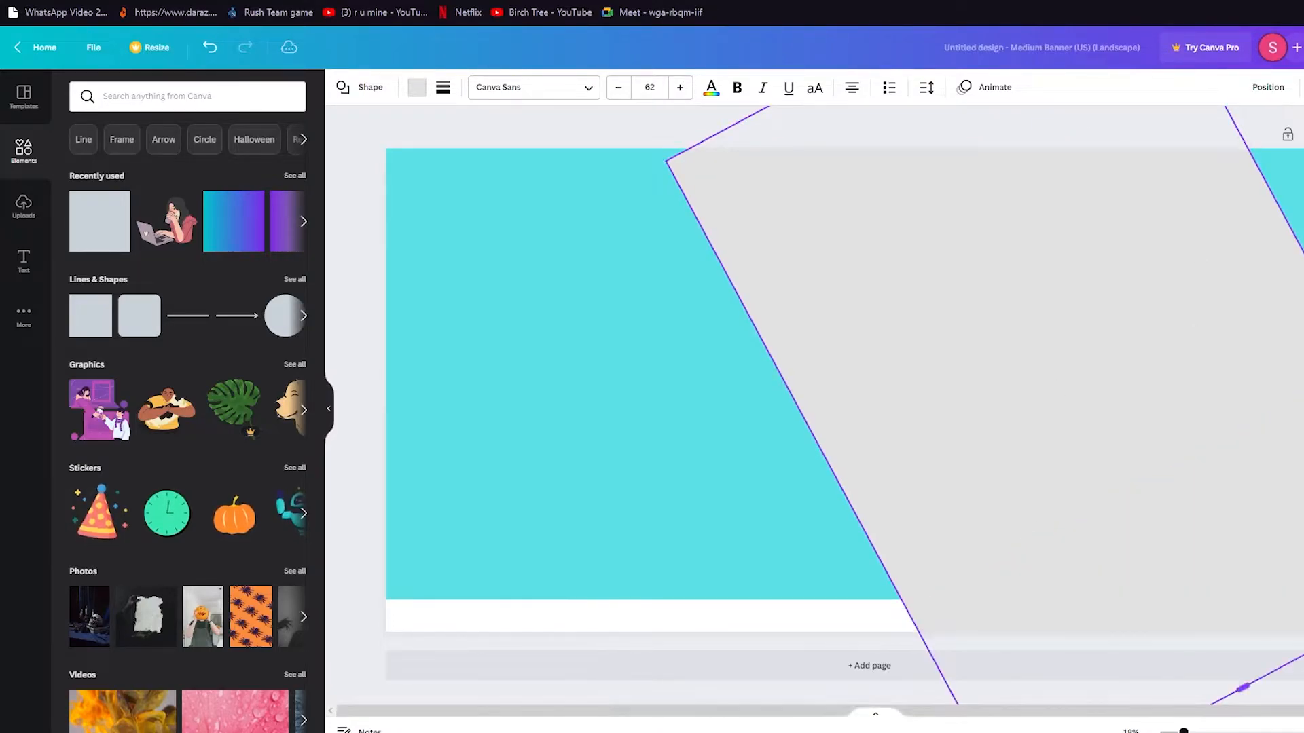
left_click_drag(1303, 311, 1303, 212)
left_click_drag(903, 242, 983, 153)
left_click(726, 141)
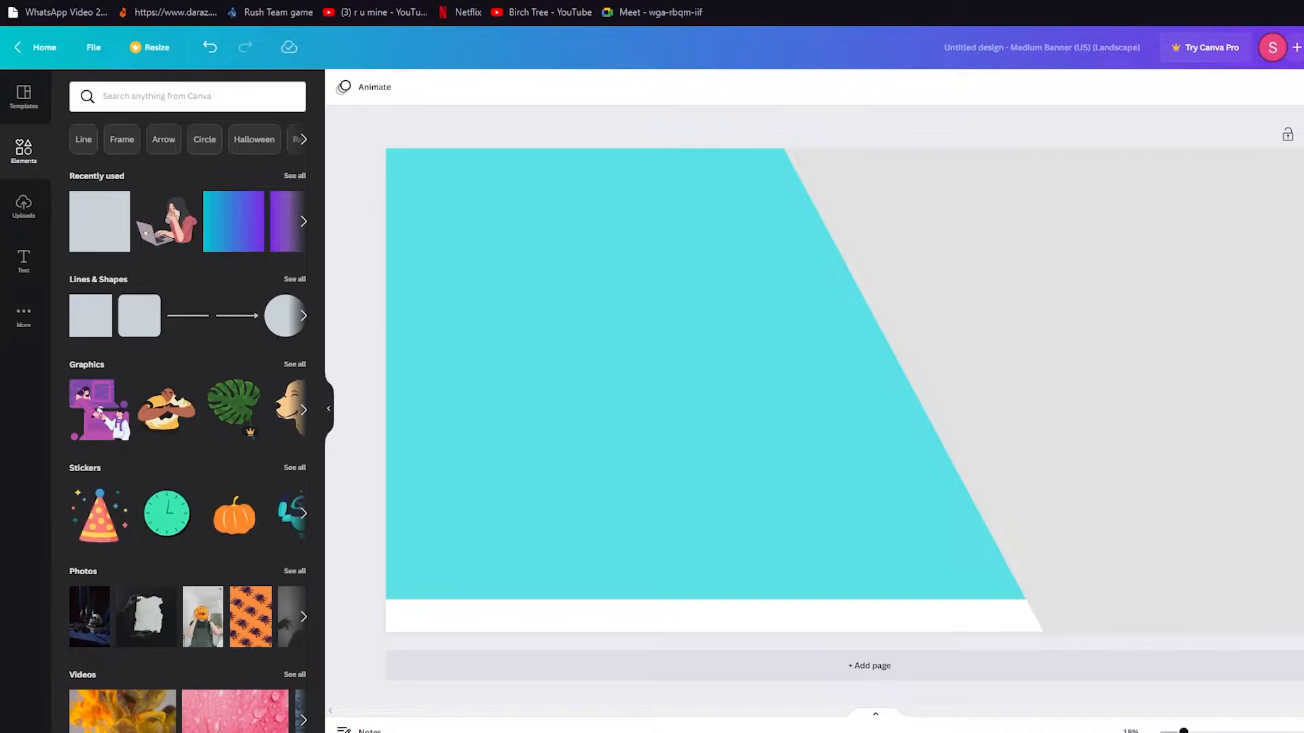
Recolour the slanted grey shape yellow.
left_click(834, 436)
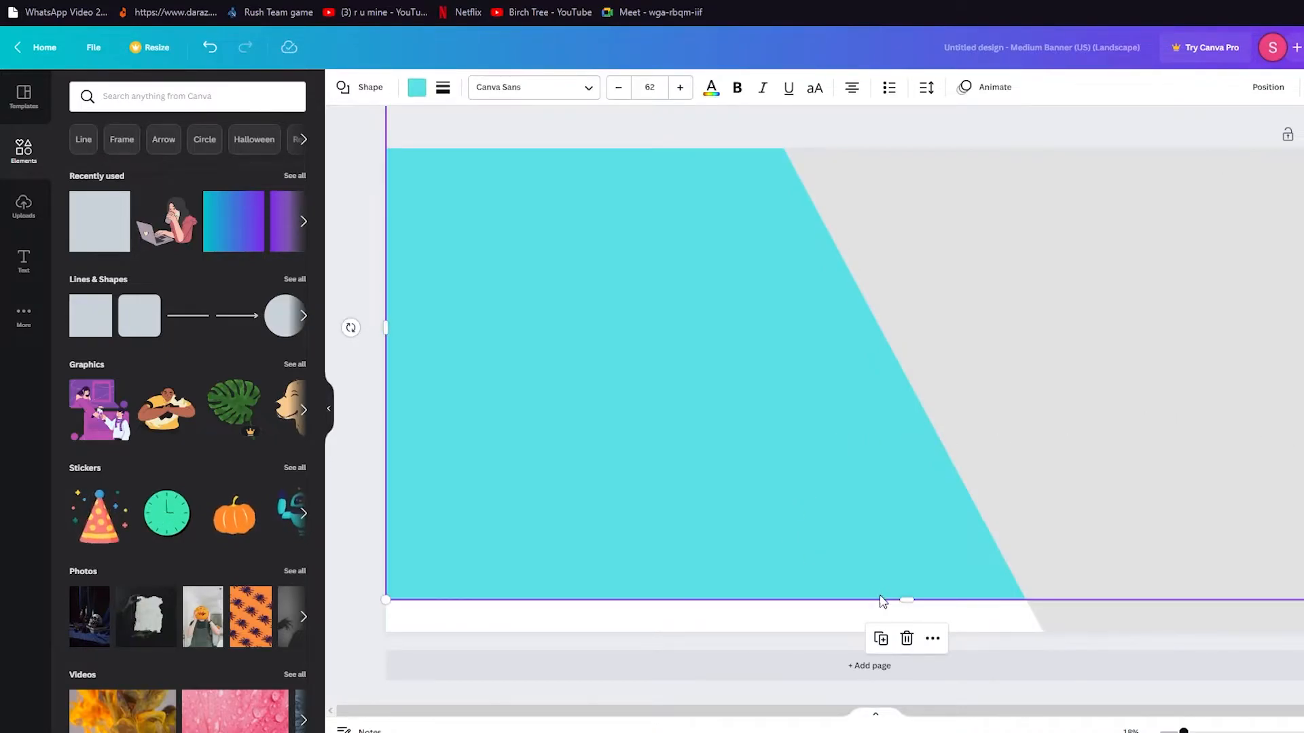
left_click(1072, 475)
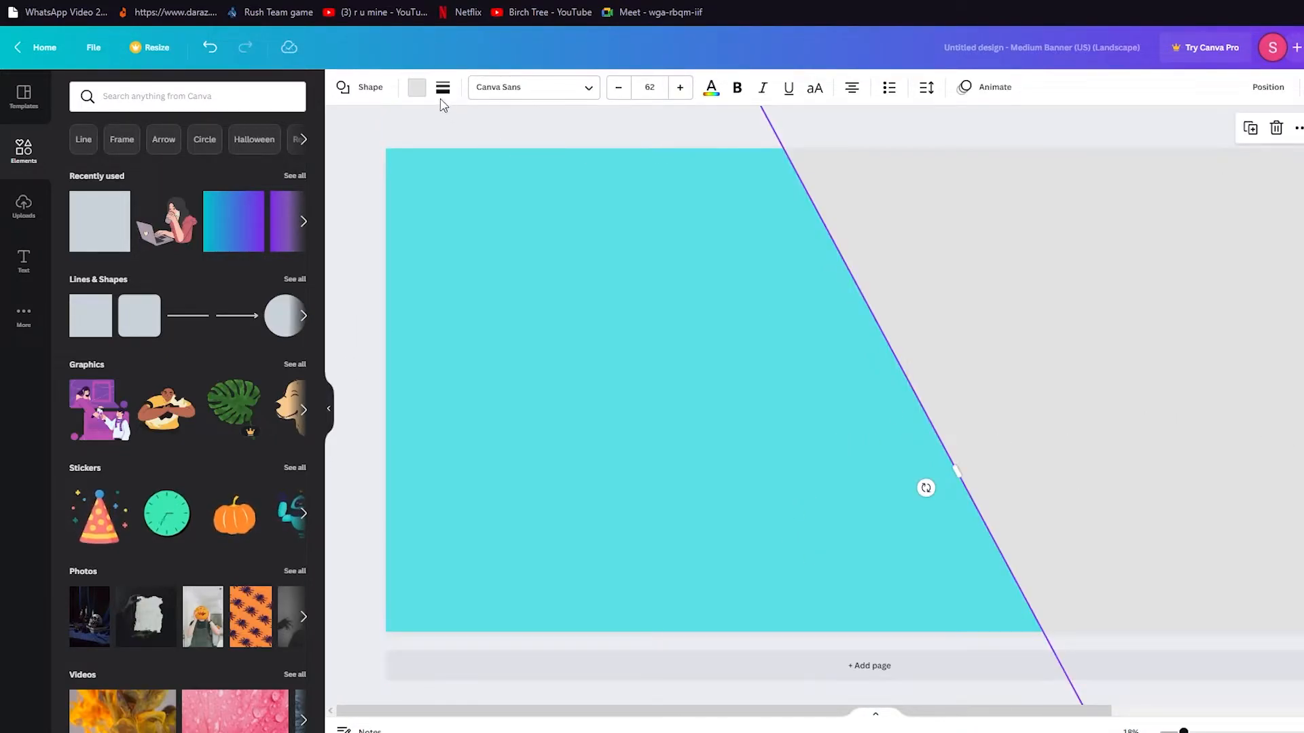
left_click(418, 88)
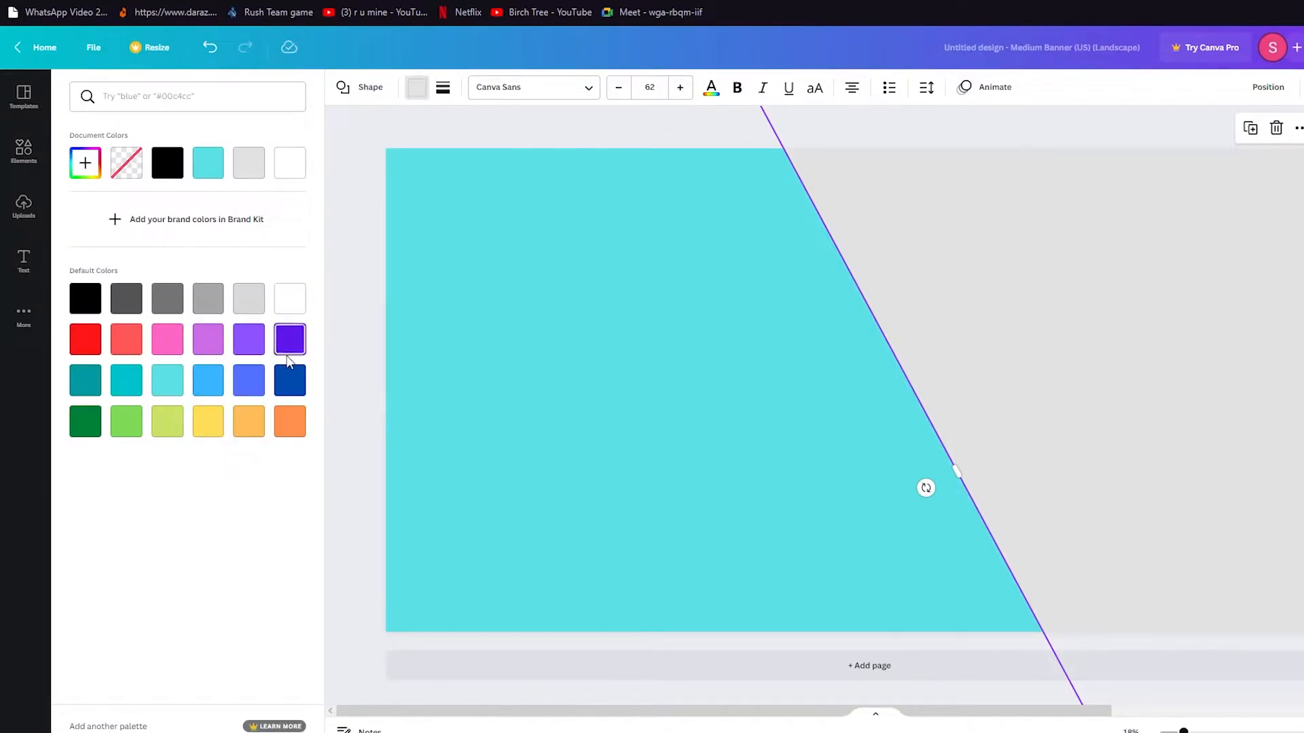
left_click(167, 430)
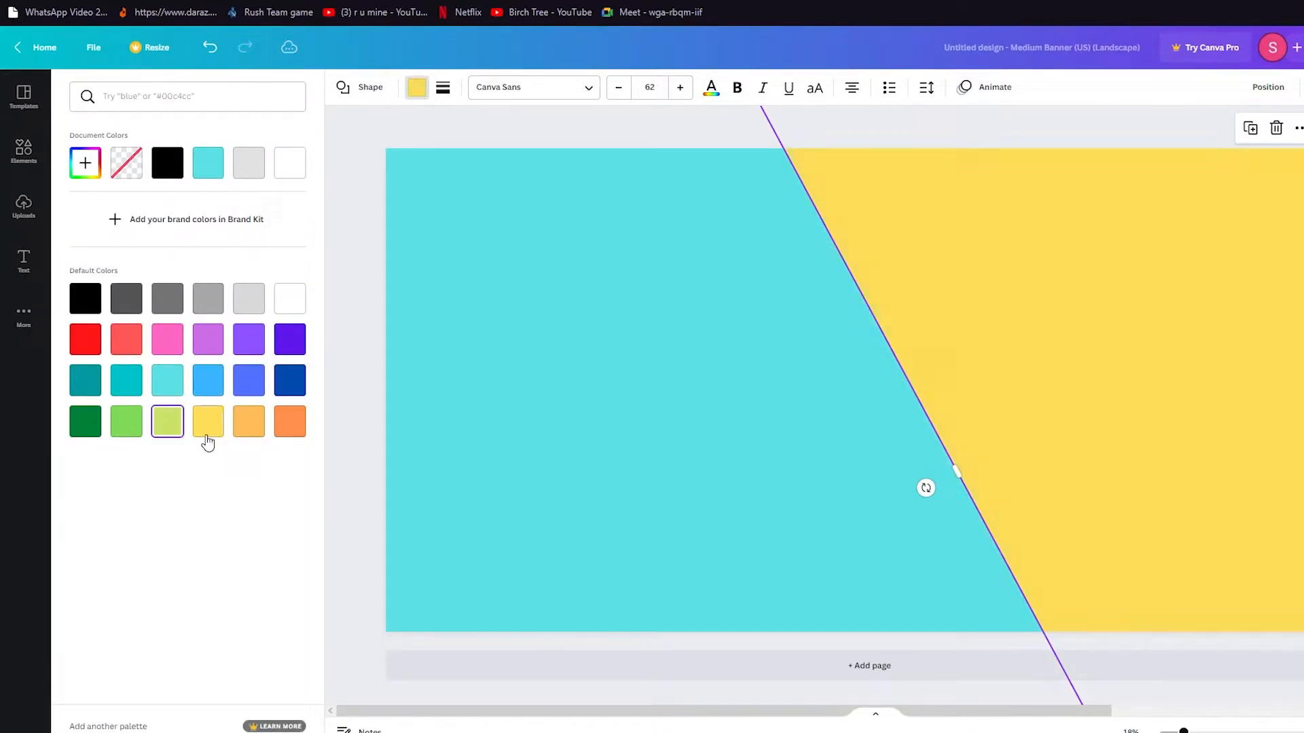
left_click(341, 394)
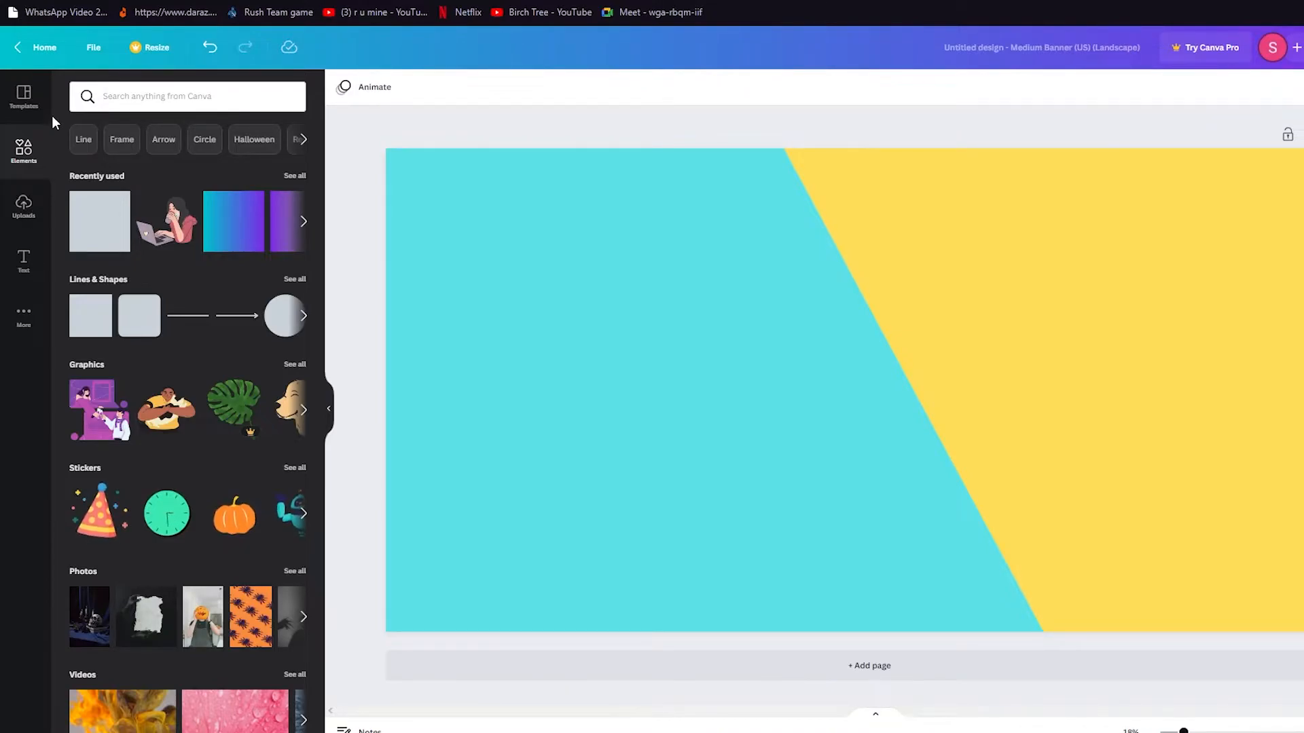
Search Elements for 'media' and place the heart chat-bubble graphic at the banner centre.
left_click(130, 99)
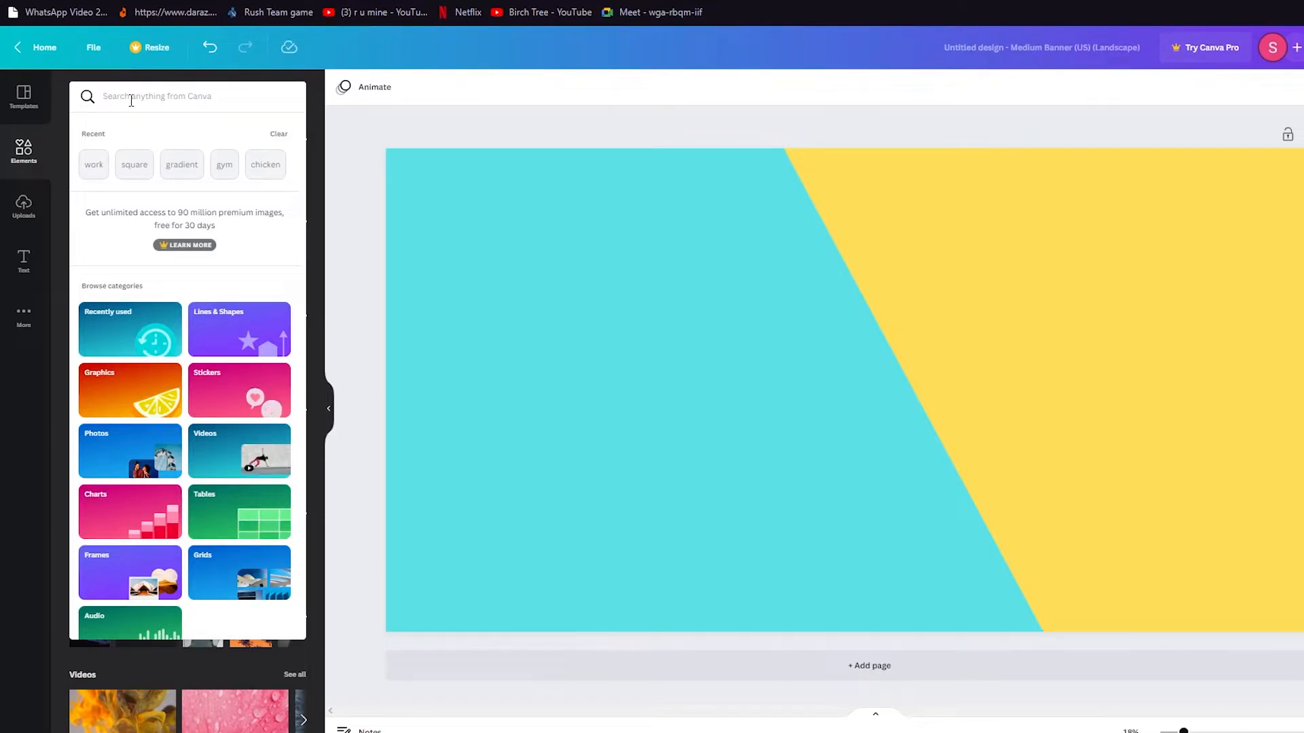
type("media")
key("Return")
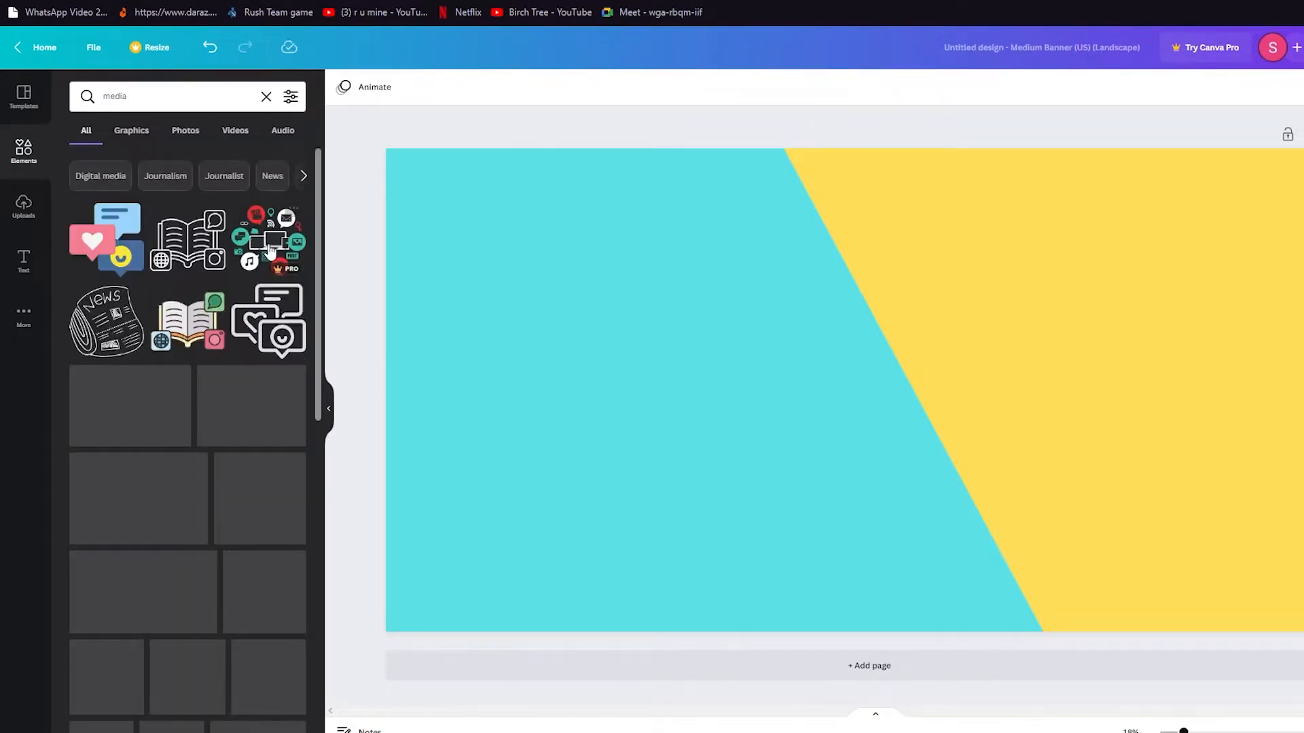
left_click_drag(106, 238, 891, 385)
left_click(1053, 296)
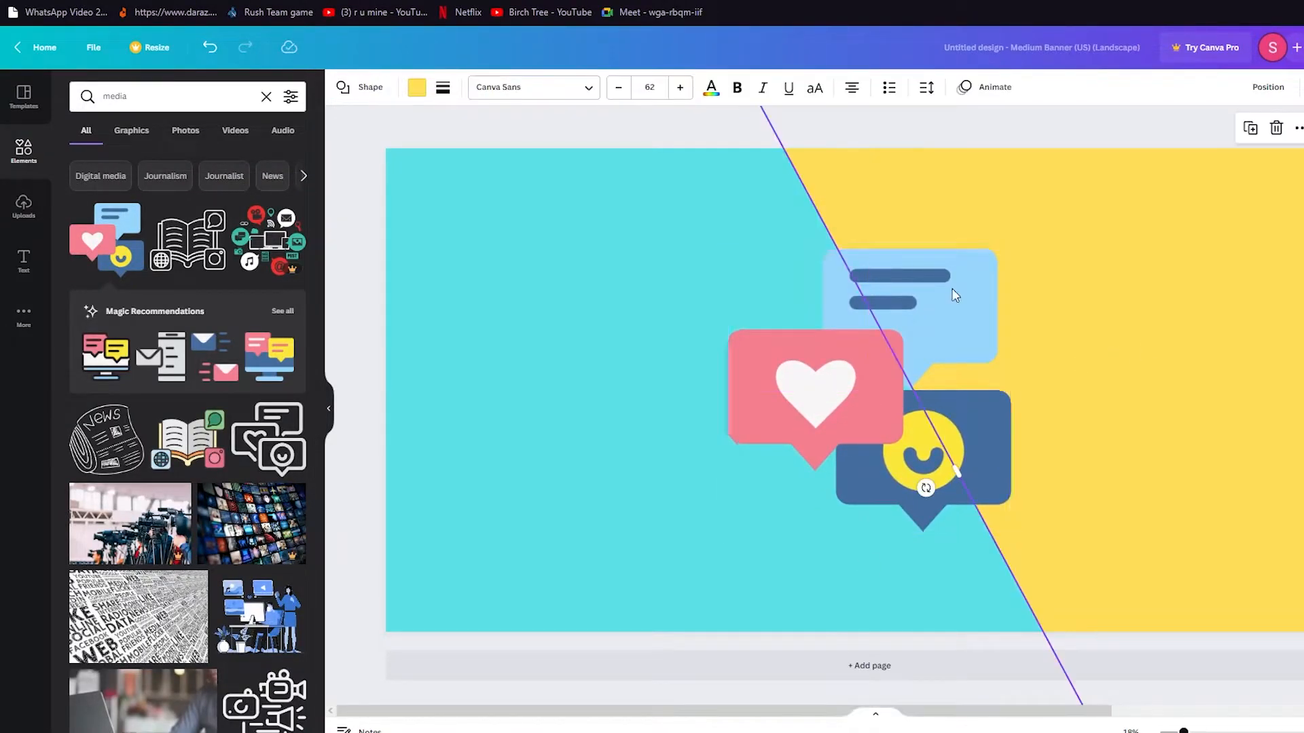
Add the book-and-globe outline, shrink it and tuck it into the top-left corner.
left_click(153, 255)
left_click_drag(897, 353, 466, 180)
left_click_drag(604, 135, 488, 188)
left_click_drag(457, 263, 440, 174)
left_click(340, 295)
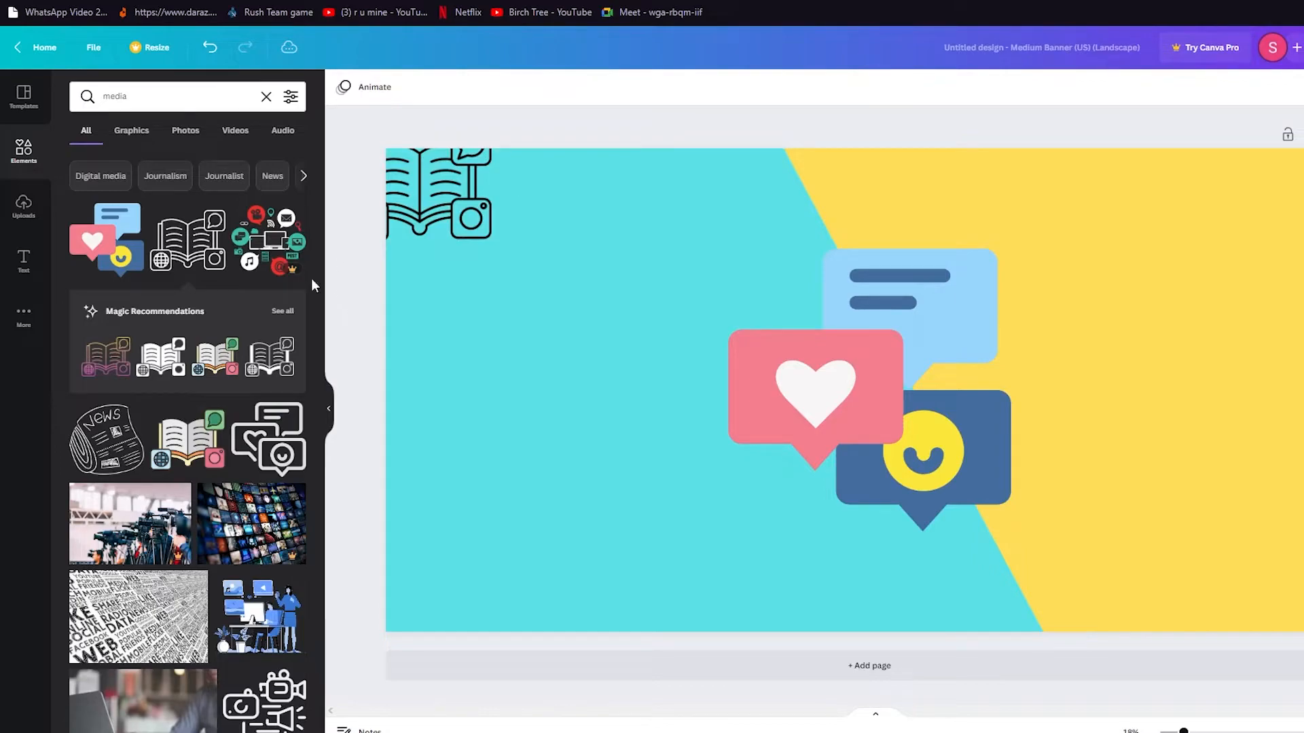
Add the media-icons graphic in the lower left and a shrunken chat-icons outline beside it.
left_click(267, 217)
left_click_drag(889, 389, 474, 598)
left_click(353, 431)
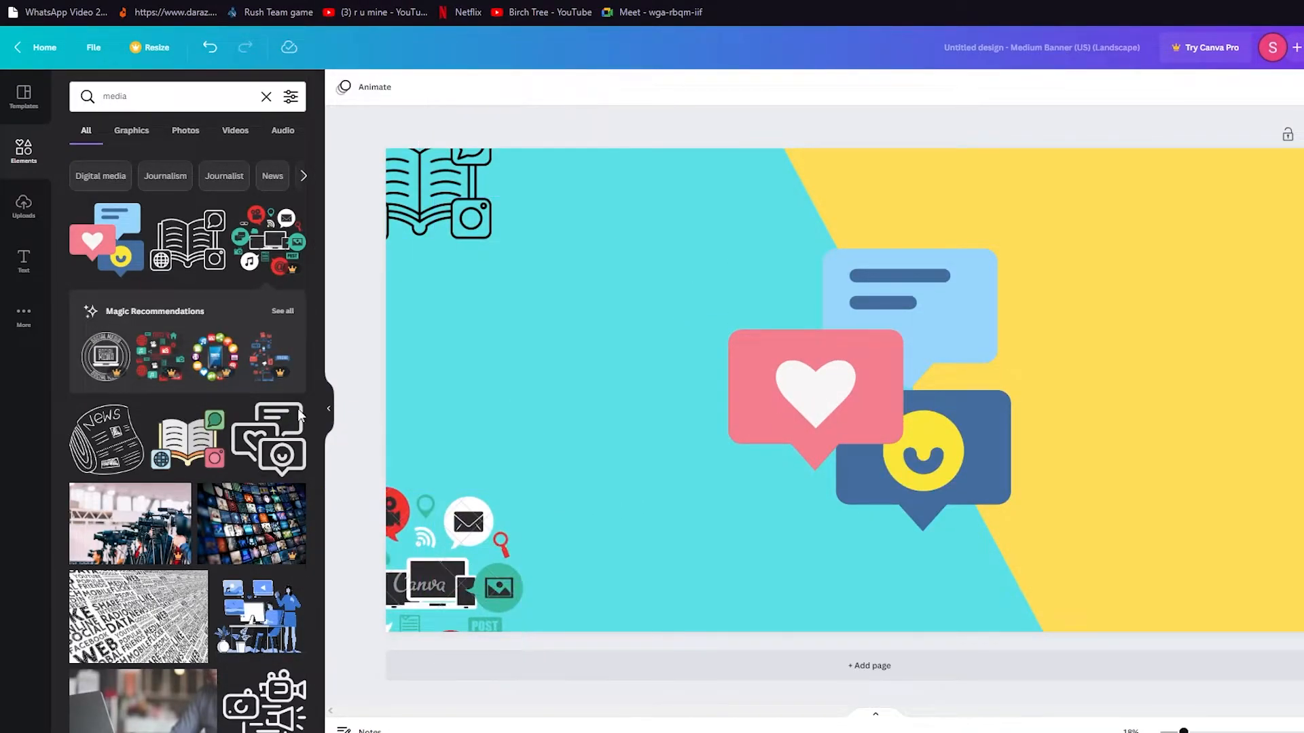
left_click(264, 441)
left_click_drag(869, 380, 447, 380)
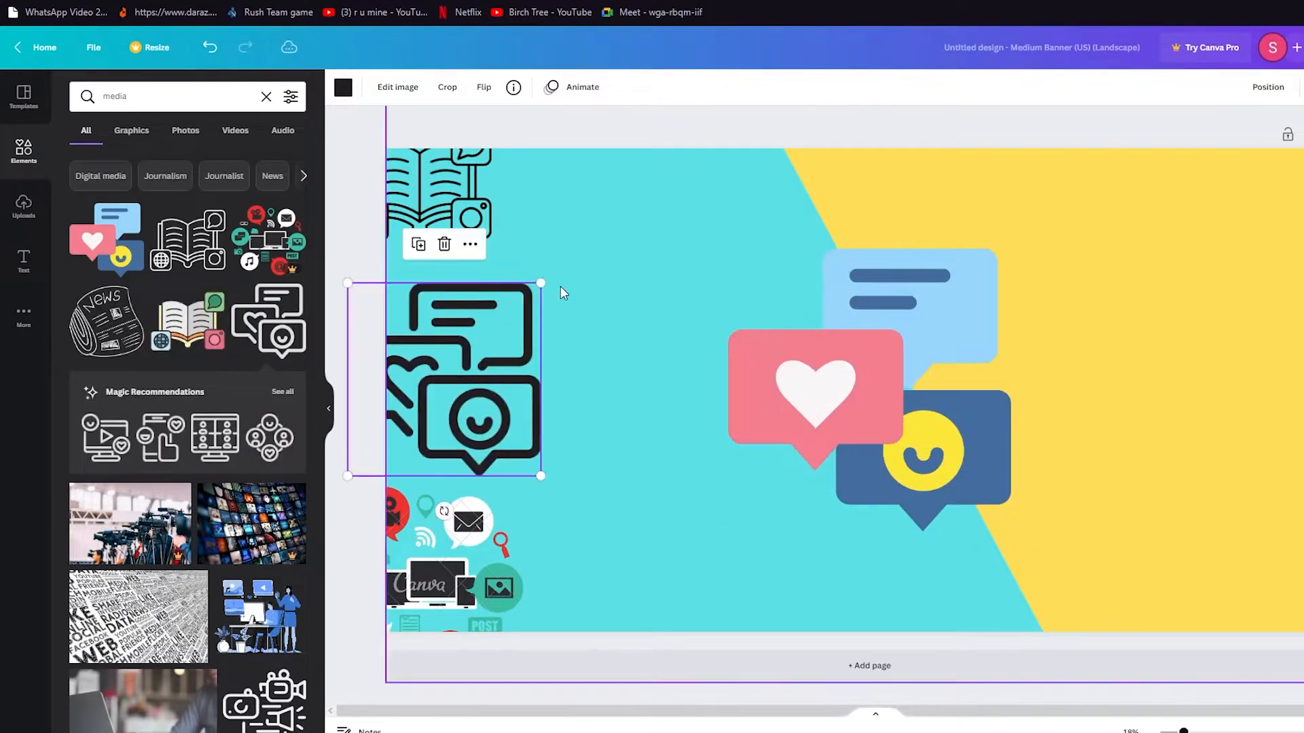
left_click_drag(540, 284, 454, 370)
left_click_drag(432, 401, 580, 464)
left_click(645, 326)
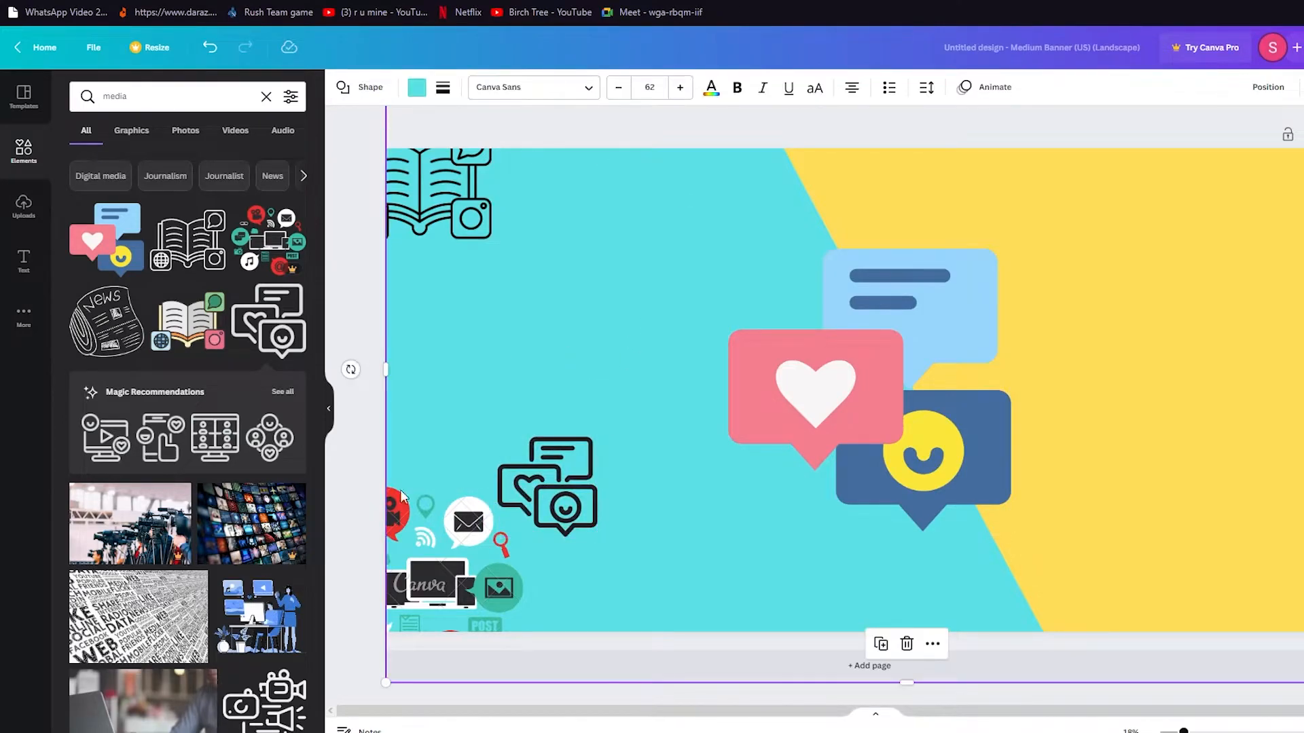
Add the newspaper and coloured book graphics to the banner's upper-left side.
left_click(107, 324)
left_click_drag(860, 364, 425, 332)
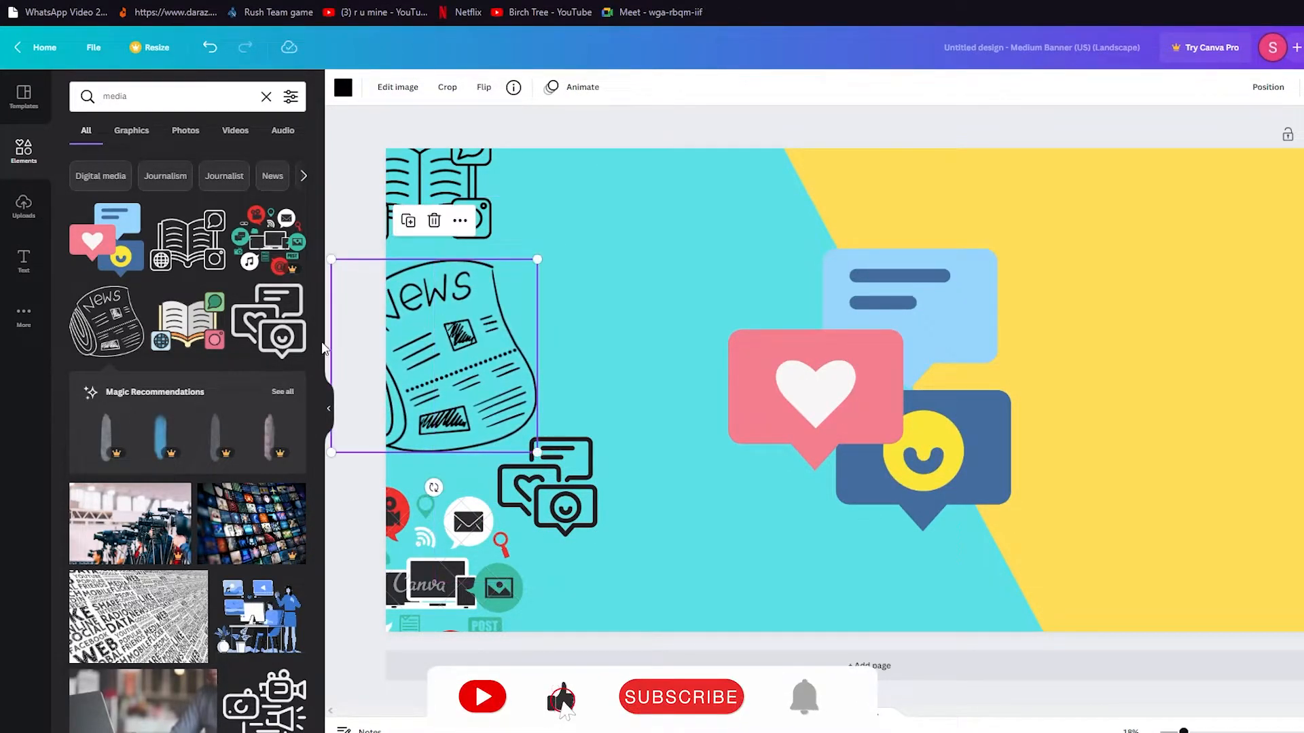
left_click(205, 319)
left_click_drag(842, 380, 601, 202)
Add a megaphone along the bottom left and a TV outline shrunk to about a third.
scroll(200, 467, "down", 5)
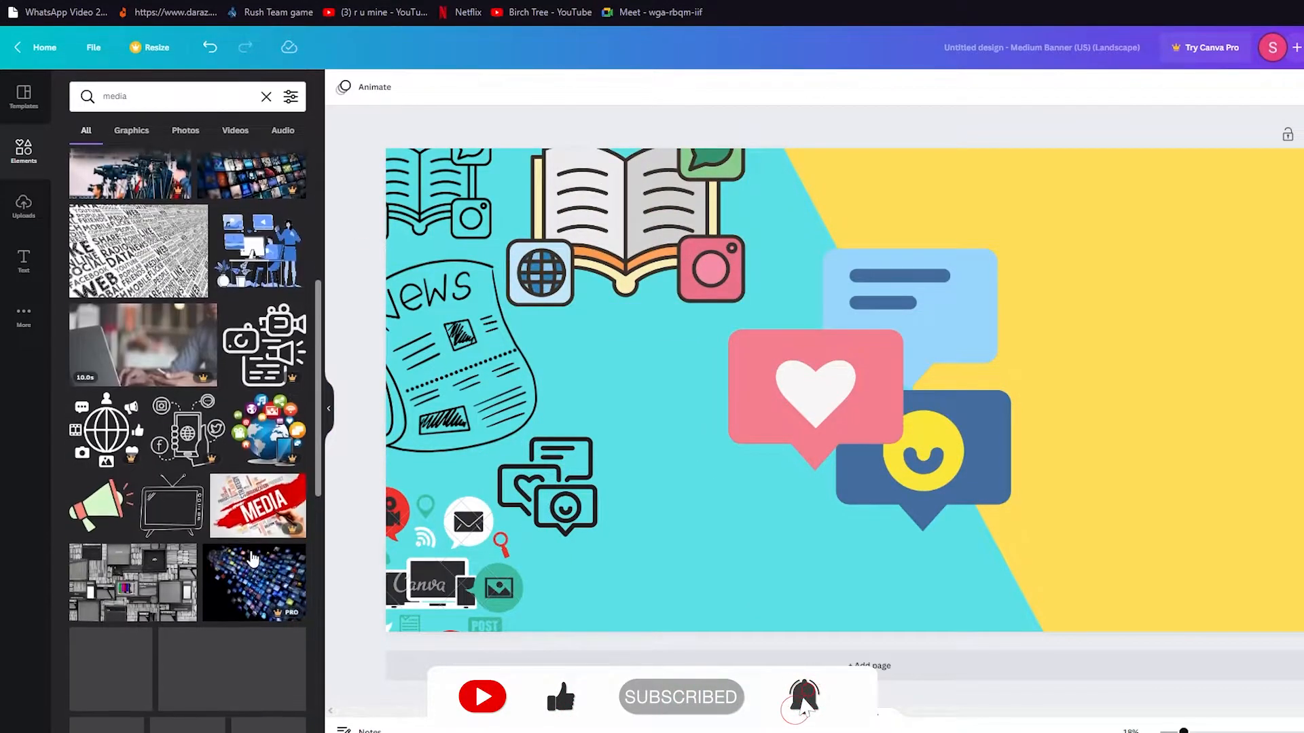
scroll(112, 463, "down", 2)
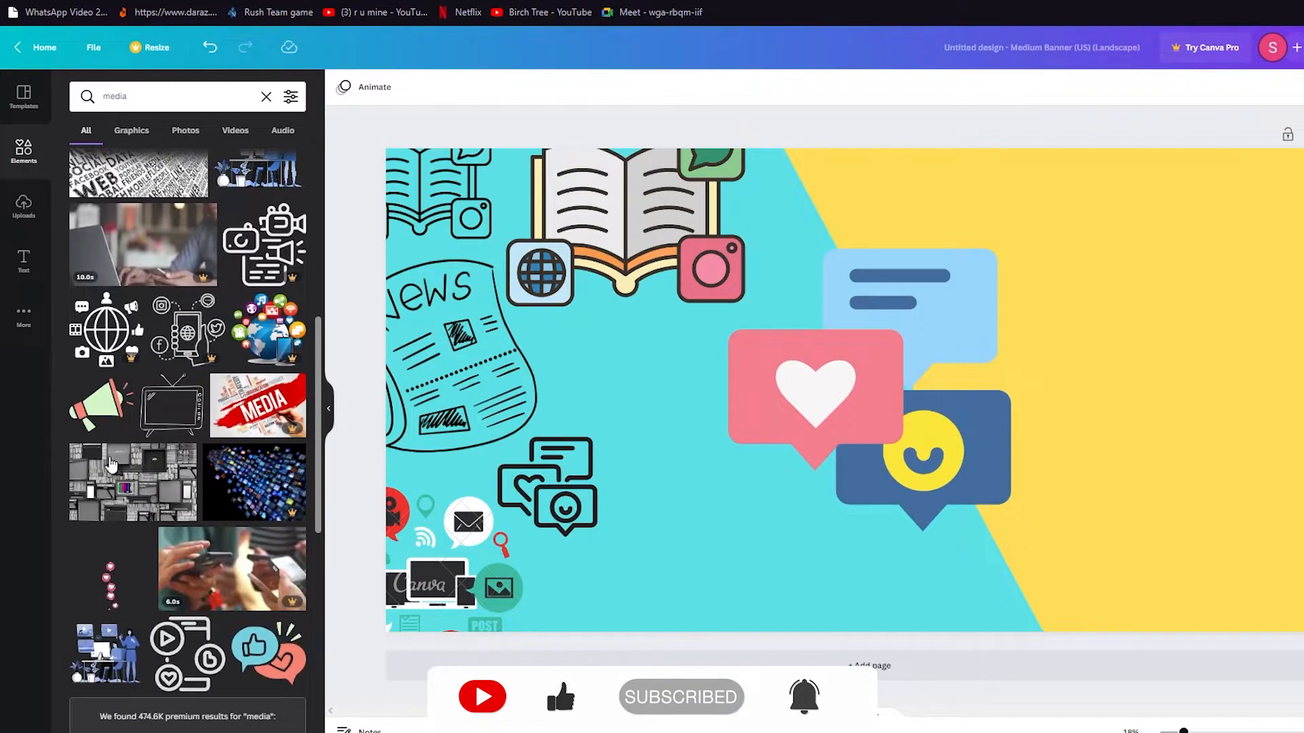
left_click(87, 404)
left_click_drag(823, 413, 635, 628)
left_click(172, 406)
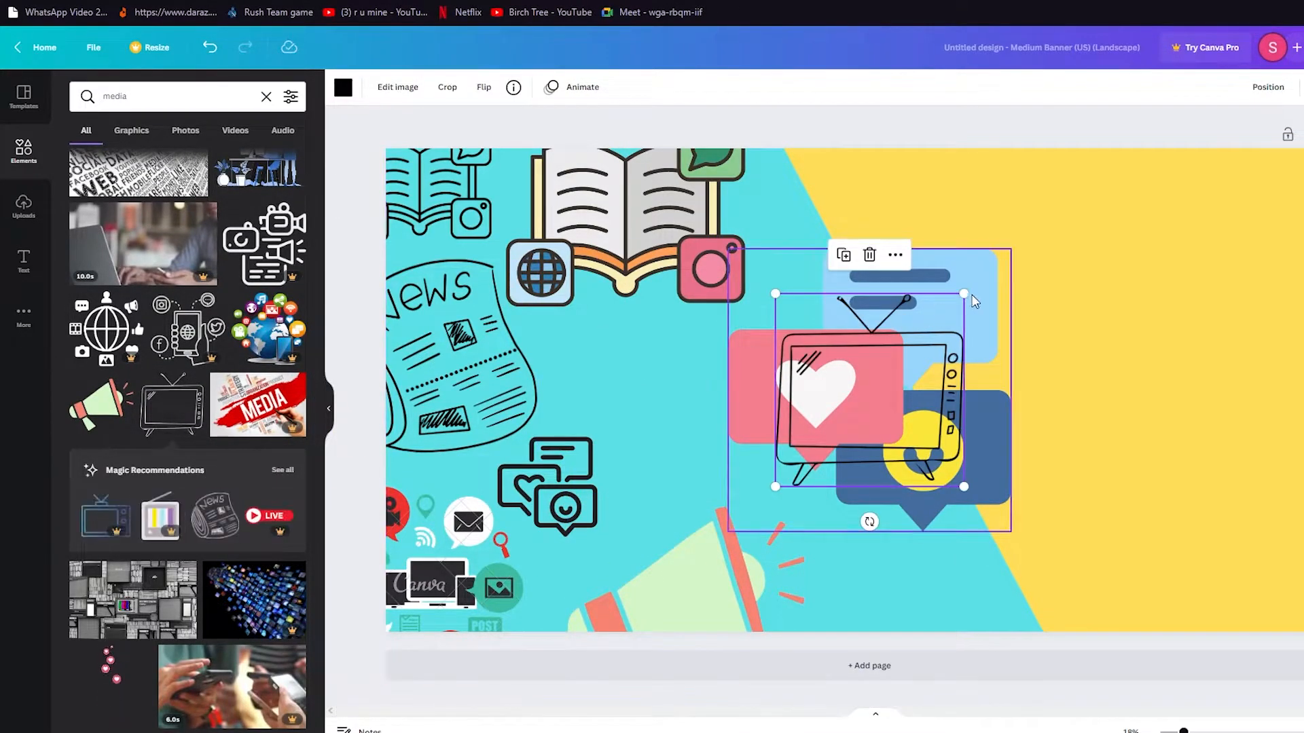
left_click_drag(963, 294, 571, 386)
Add a video-camera icon, shrink it and place it beside the book.
scroll(104, 445, "down", 4)
scroll(104, 445, "down", 4)
scroll(104, 445, "down", 6)
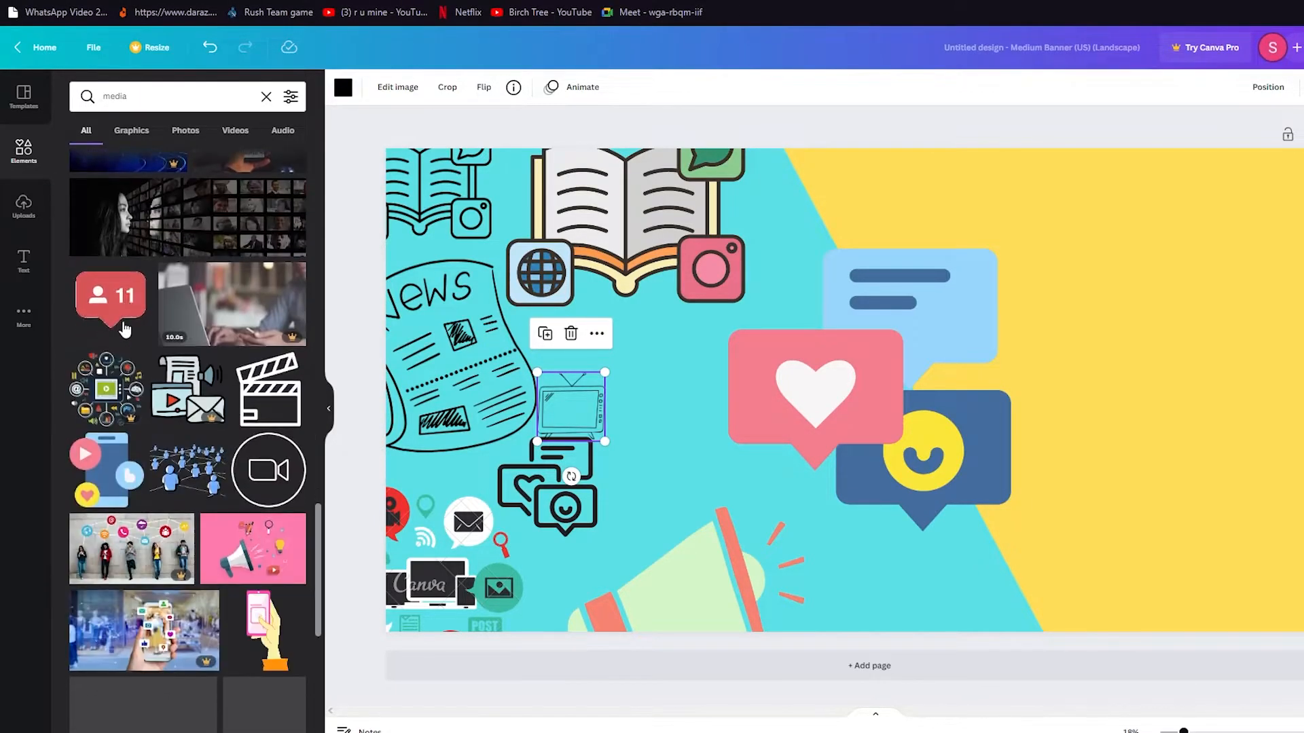
left_click(284, 478)
left_click_drag(966, 292, 752, 423)
left_click_drag(788, 477, 705, 476)
Delete the extra tiny video-camera icon from the banner.
left_click(1004, 553)
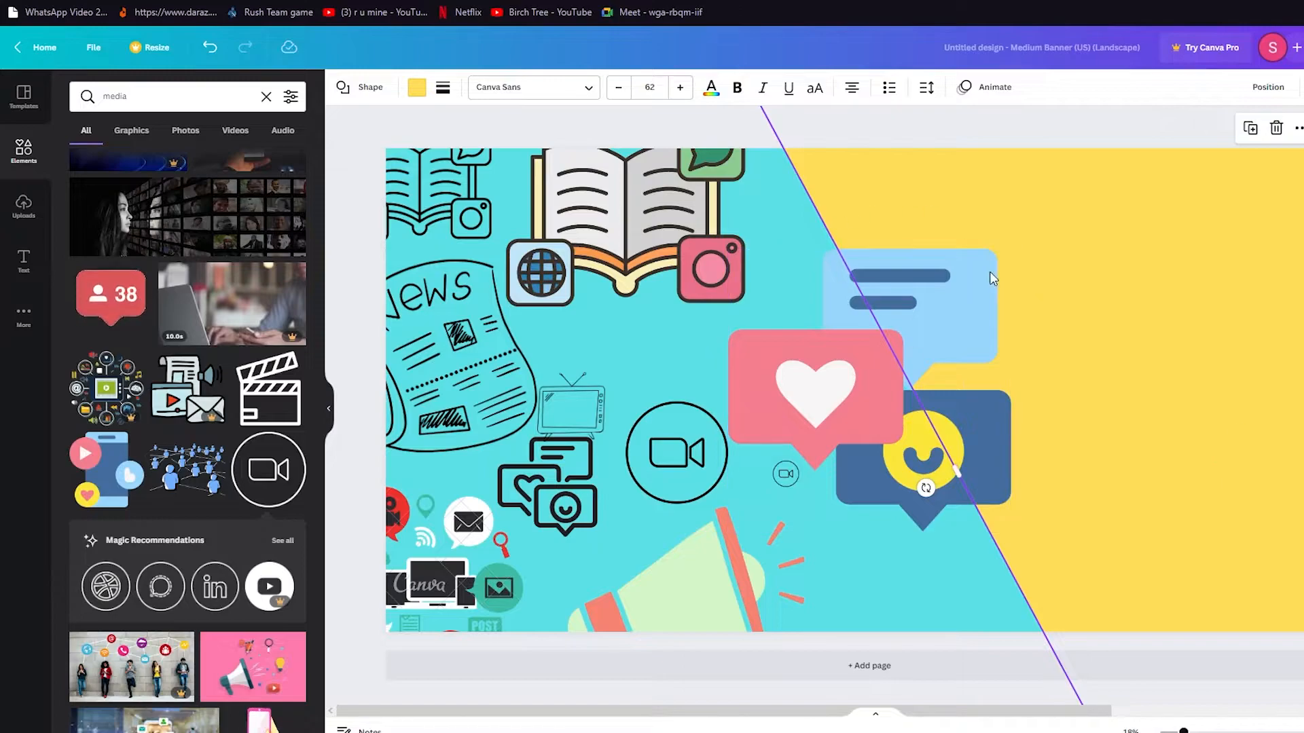
left_click(792, 483)
left_click(785, 478)
key("Delete")
left_click(1087, 280)
left_click(866, 141)
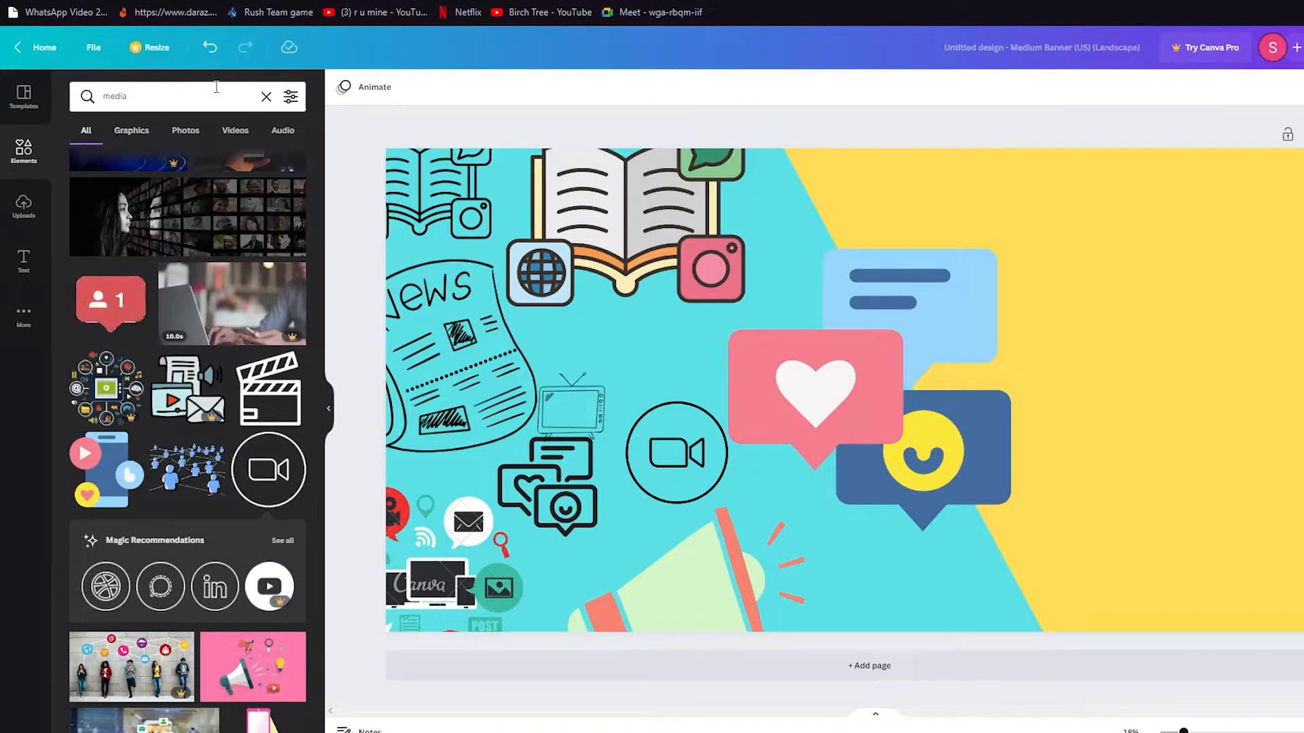
Add a trial heading from the Text panel, delete it, and browse the font combinations.
left_click(24, 260)
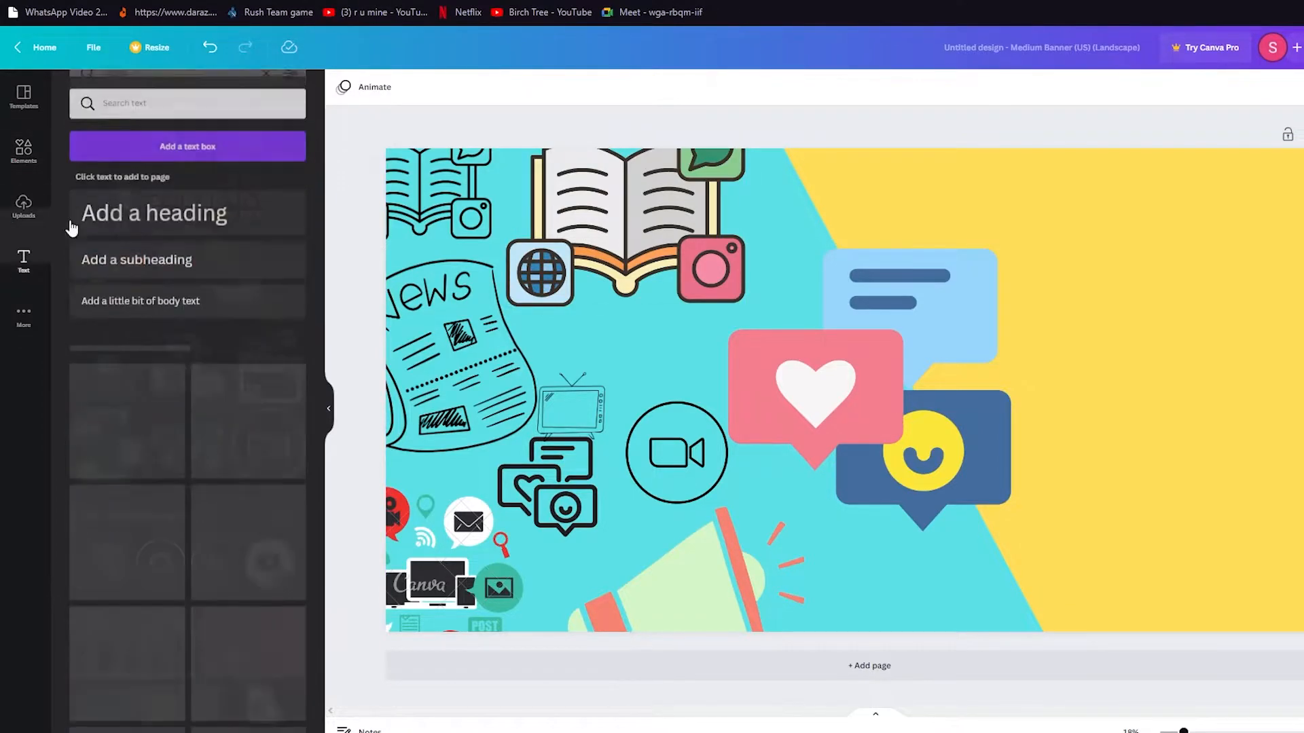
left_click(154, 206)
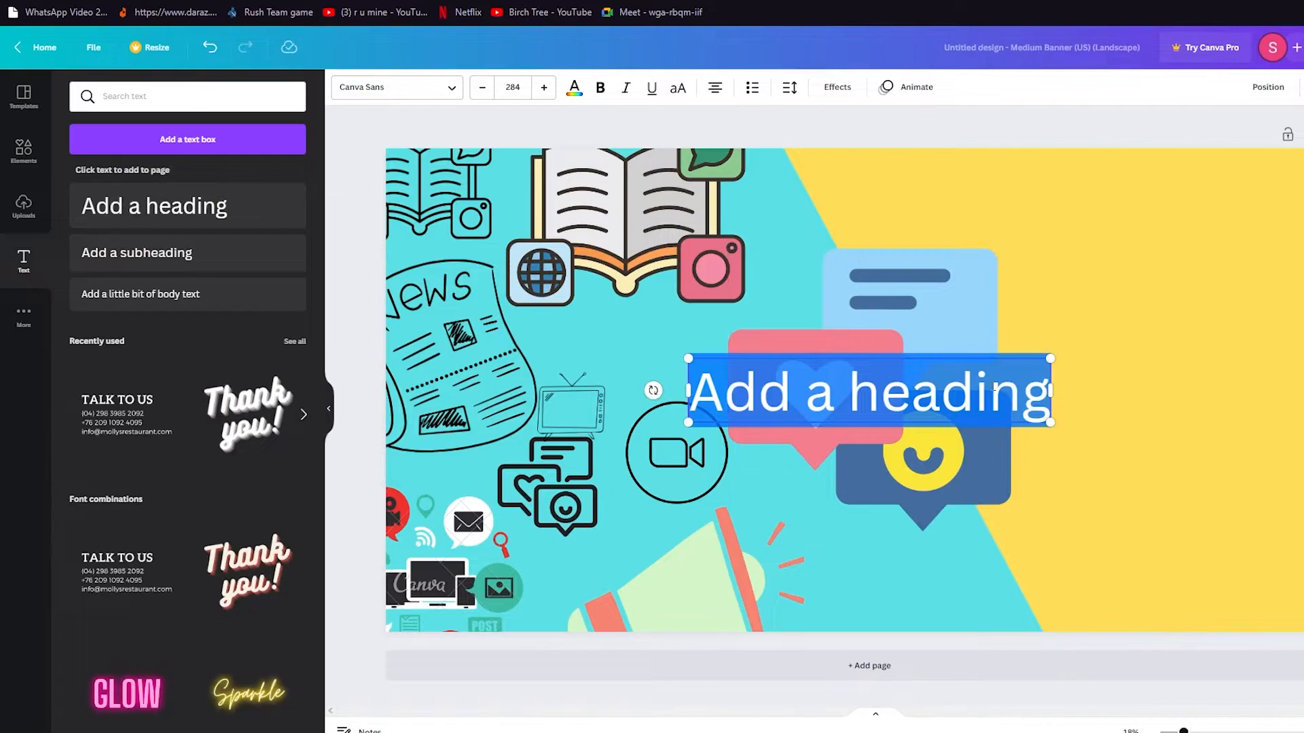
key("Delete")
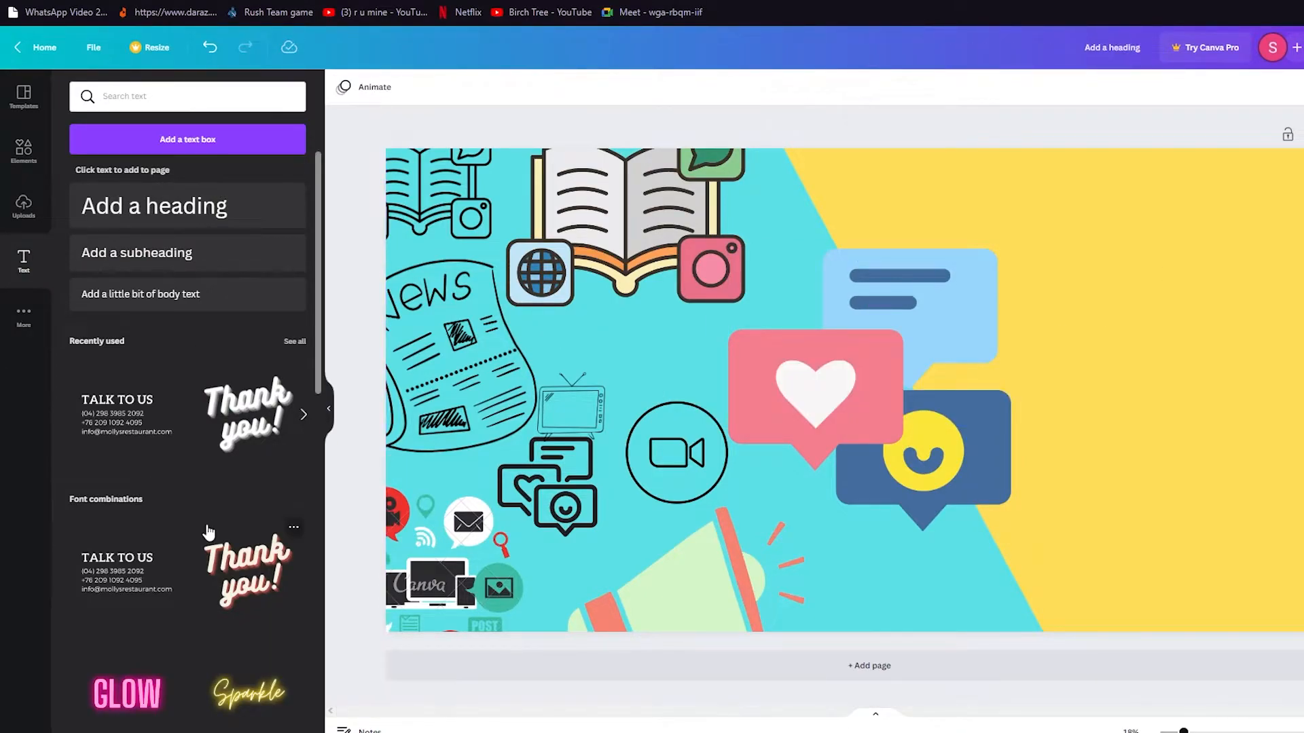
scroll(208, 532, "down", 5)
scroll(286, 422, "down", 4)
scroll(231, 254, "up", 4)
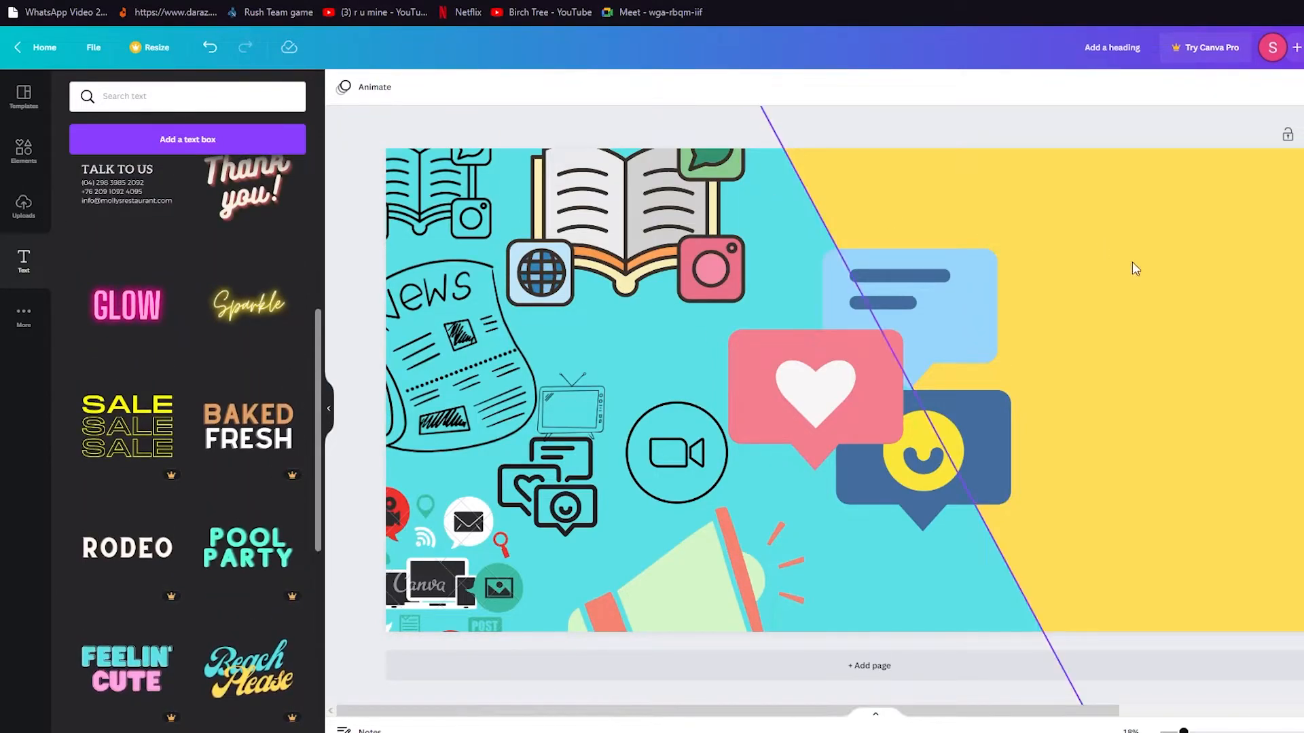
left_click(248, 303)
double_click(882, 390)
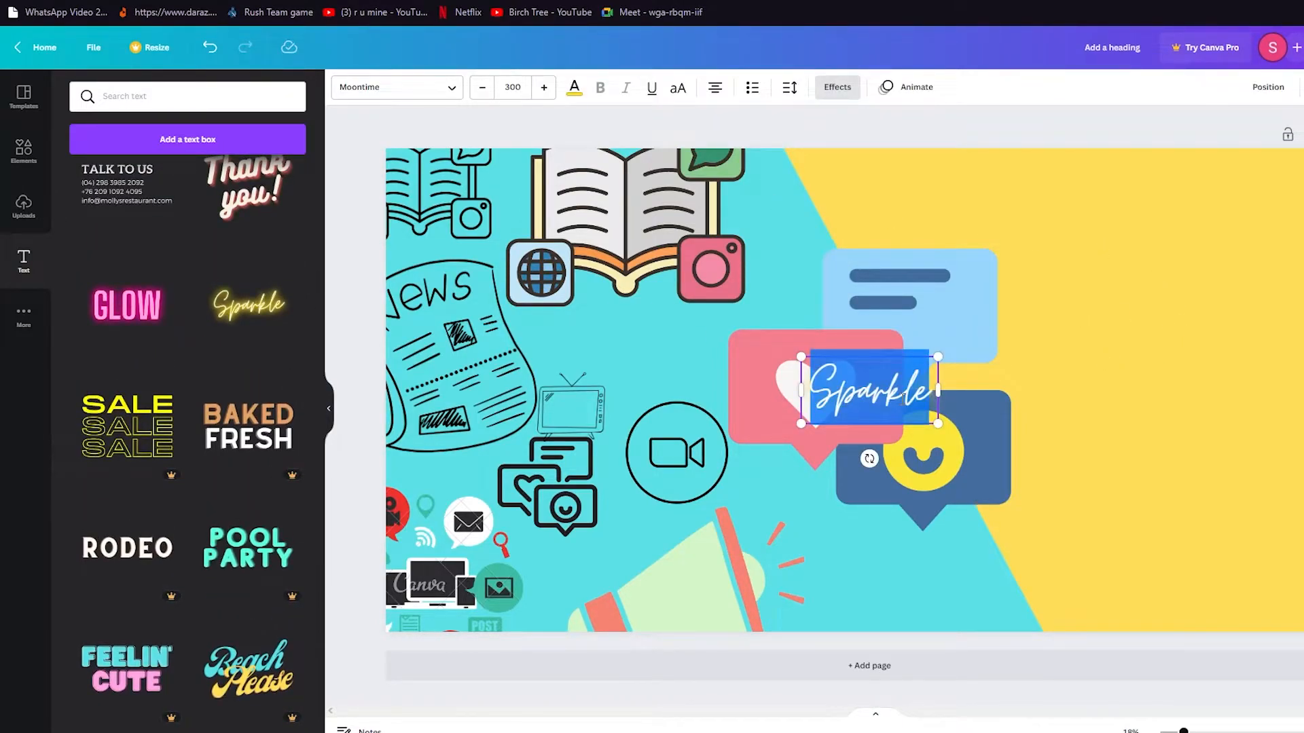
left_click(510, 89)
left_click(527, 461)
left_click_drag(882, 400, 1126, 299)
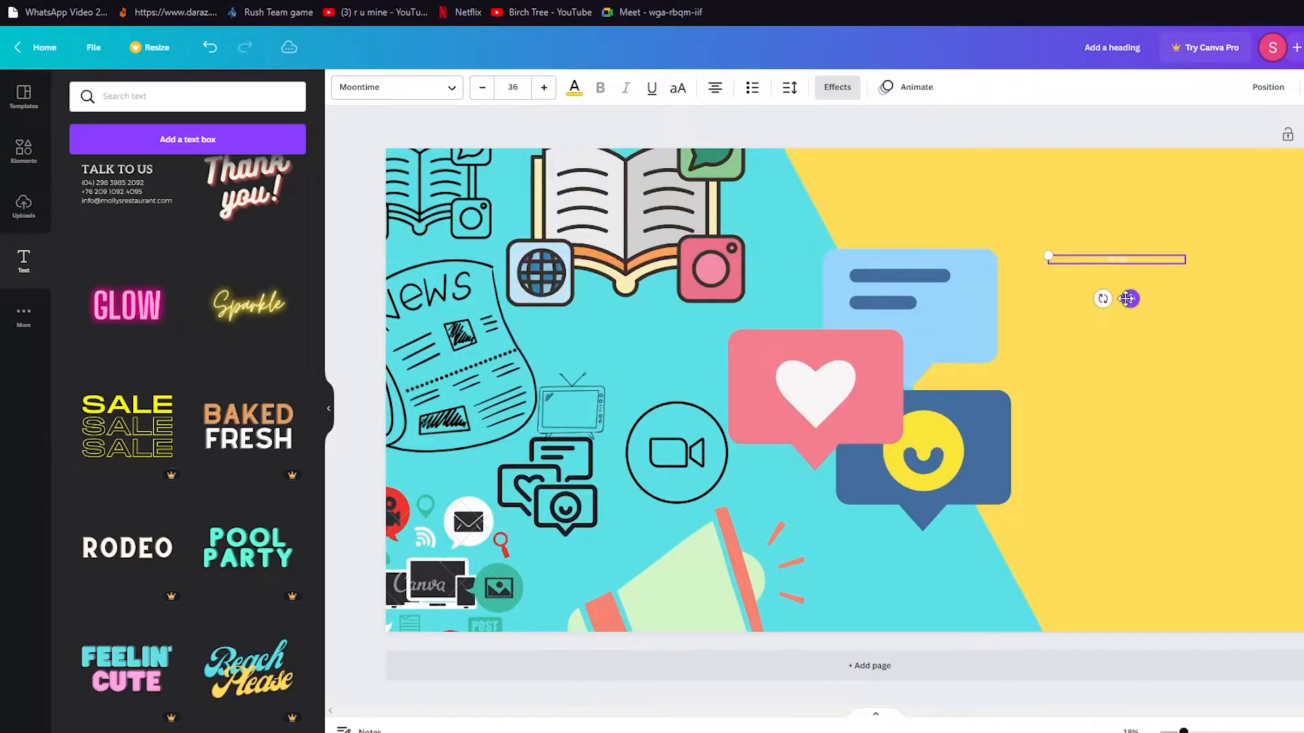
left_click(520, 95)
scroll(518, 355, "down", 2)
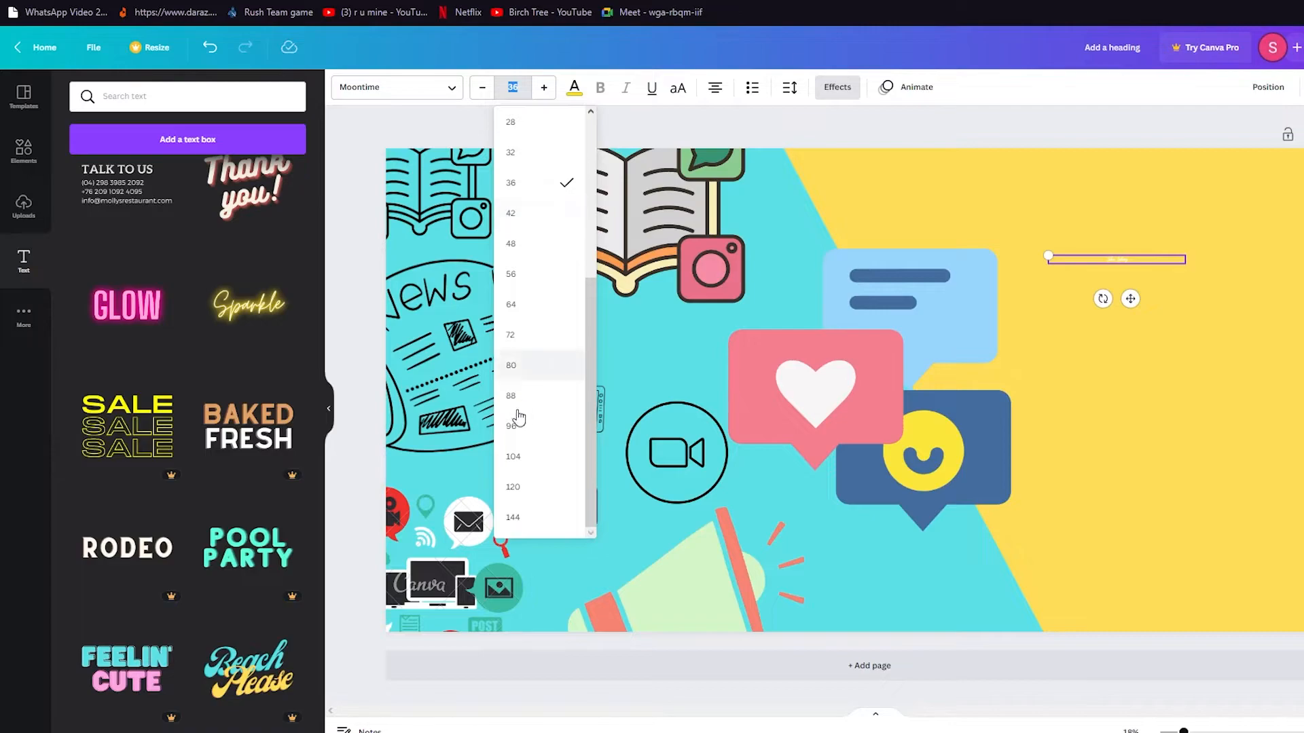
left_click(536, 460)
left_click(575, 89)
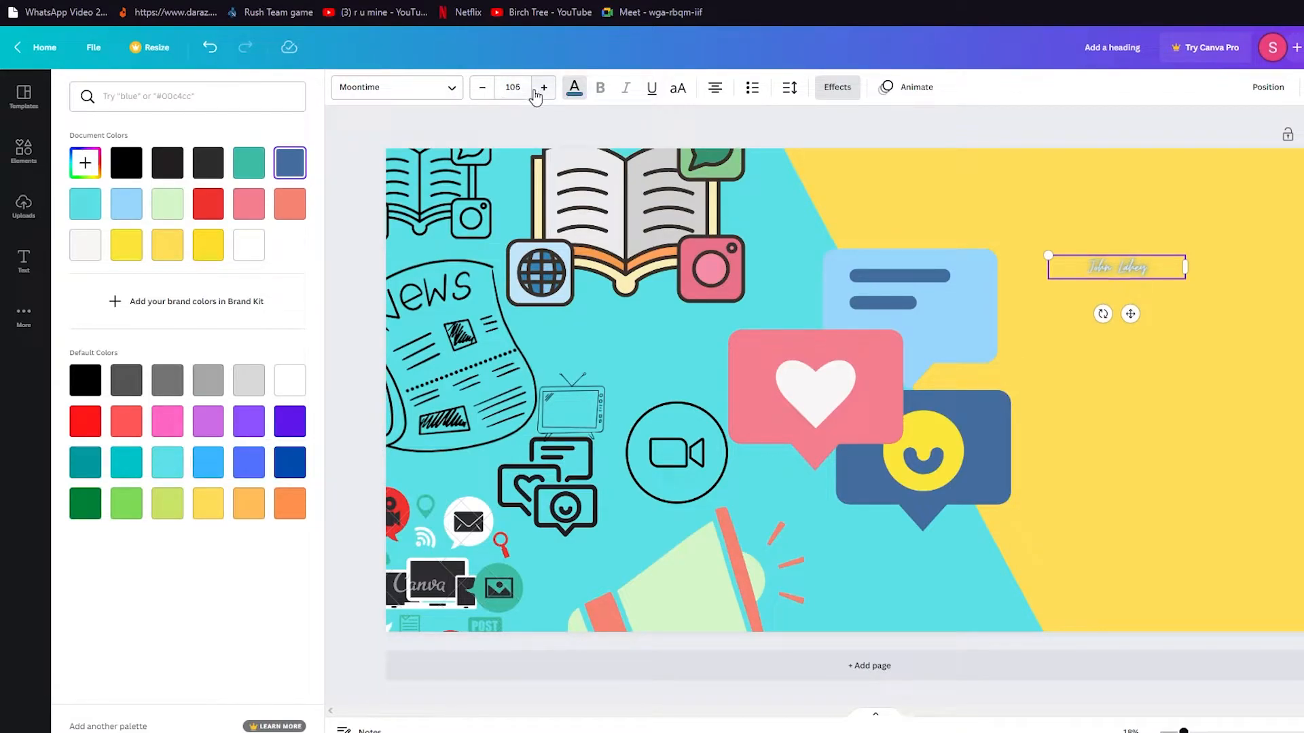
left_click(514, 89)
scroll(536, 451, "down", 3)
left_click(518, 522)
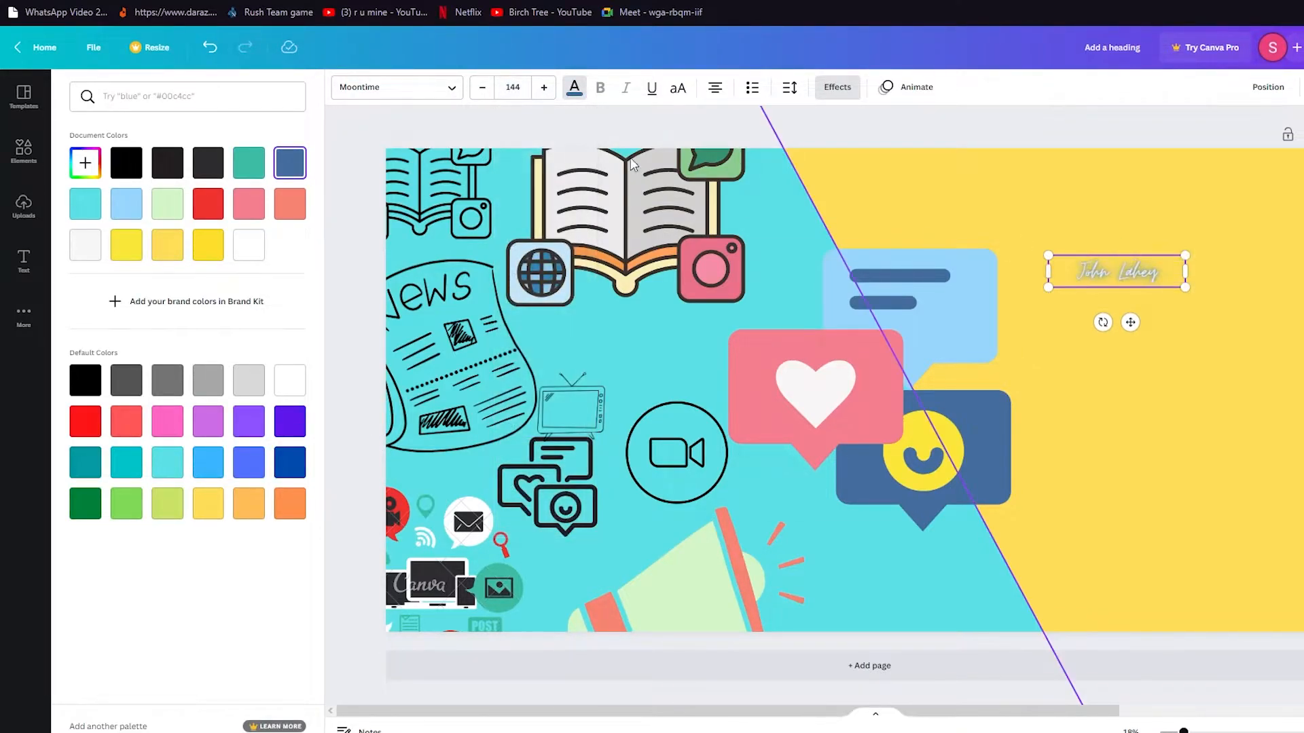
left_click(514, 88)
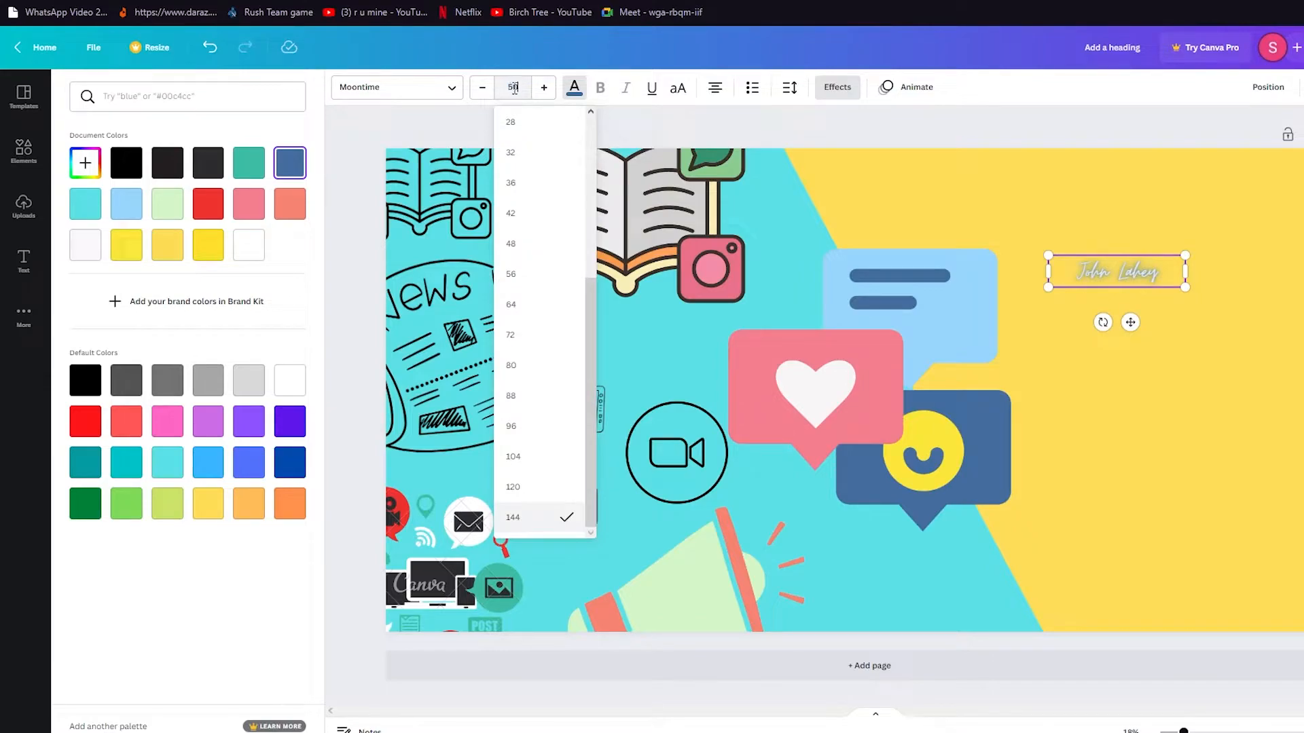
type("500")
key("Return")
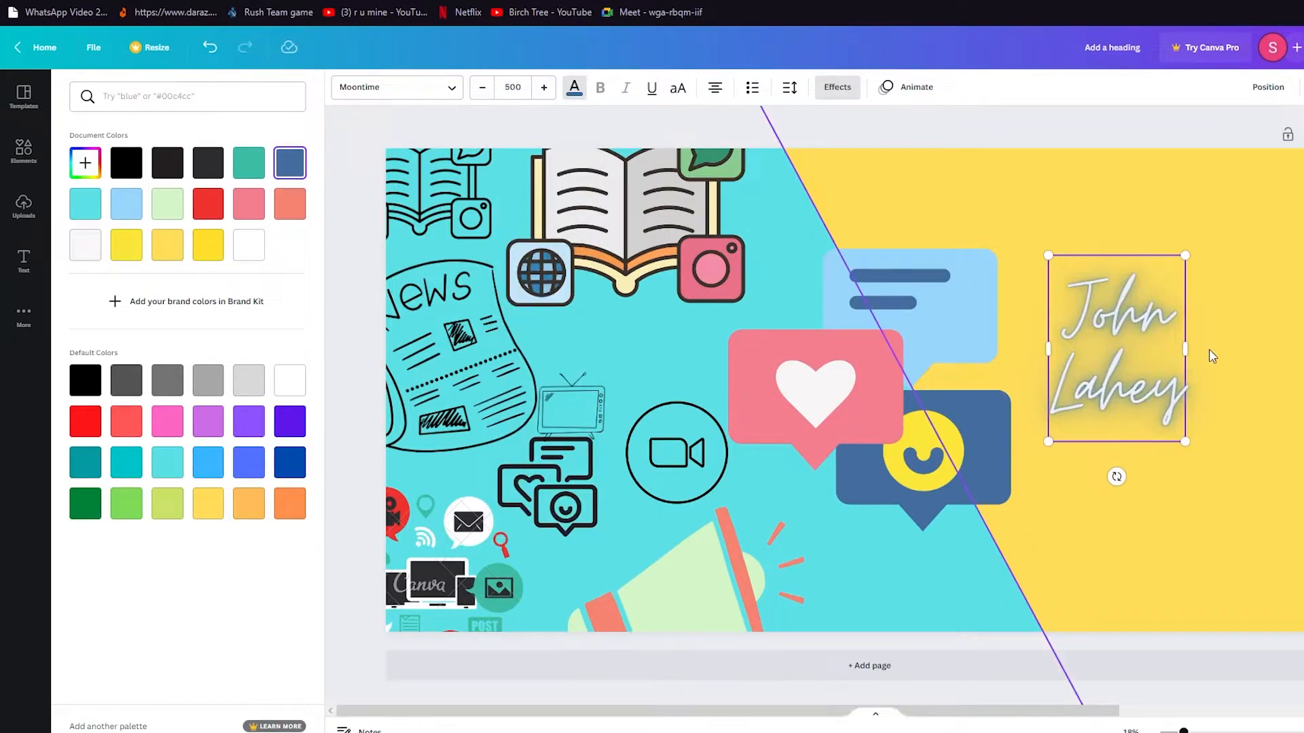
Widen the name text box to fit one line, nudge it left, and deselect.
left_click_drag(1185, 350, 1300, 352)
left_click_drag(1258, 285, 1184, 286)
left_click(1198, 440)
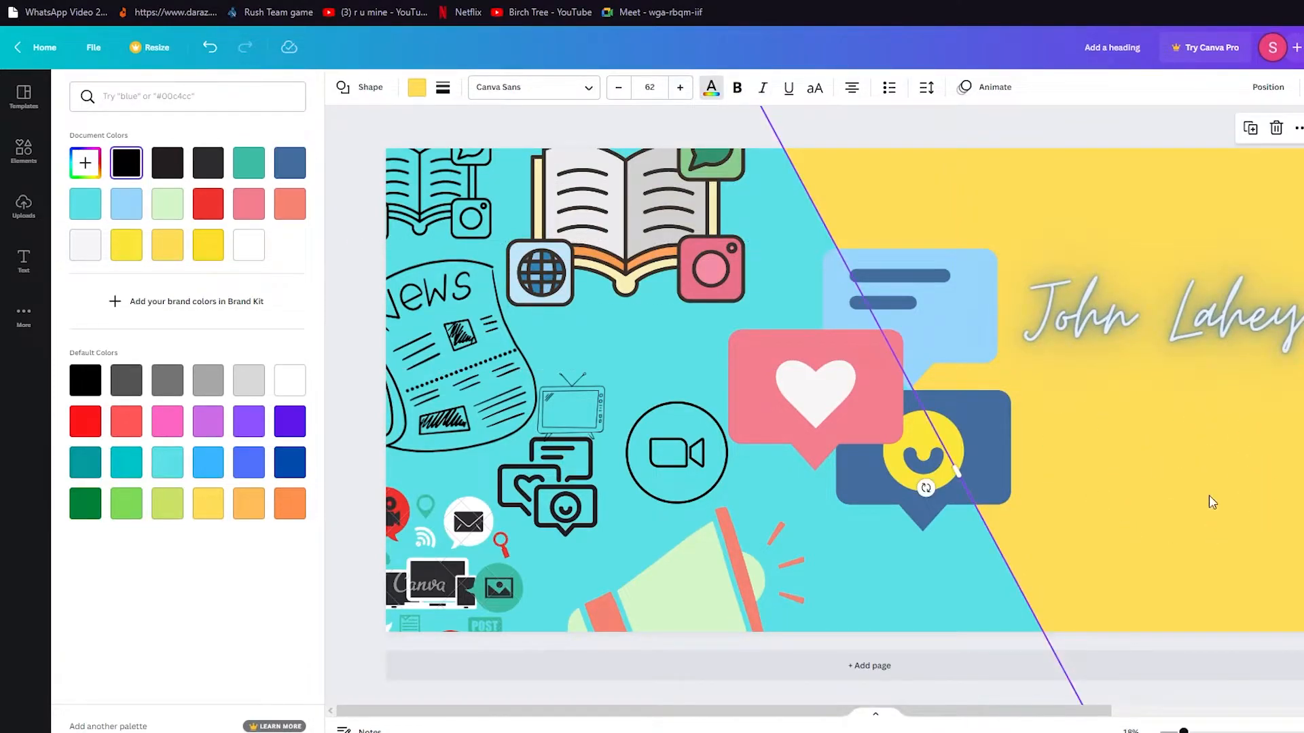
left_click(1117, 136)
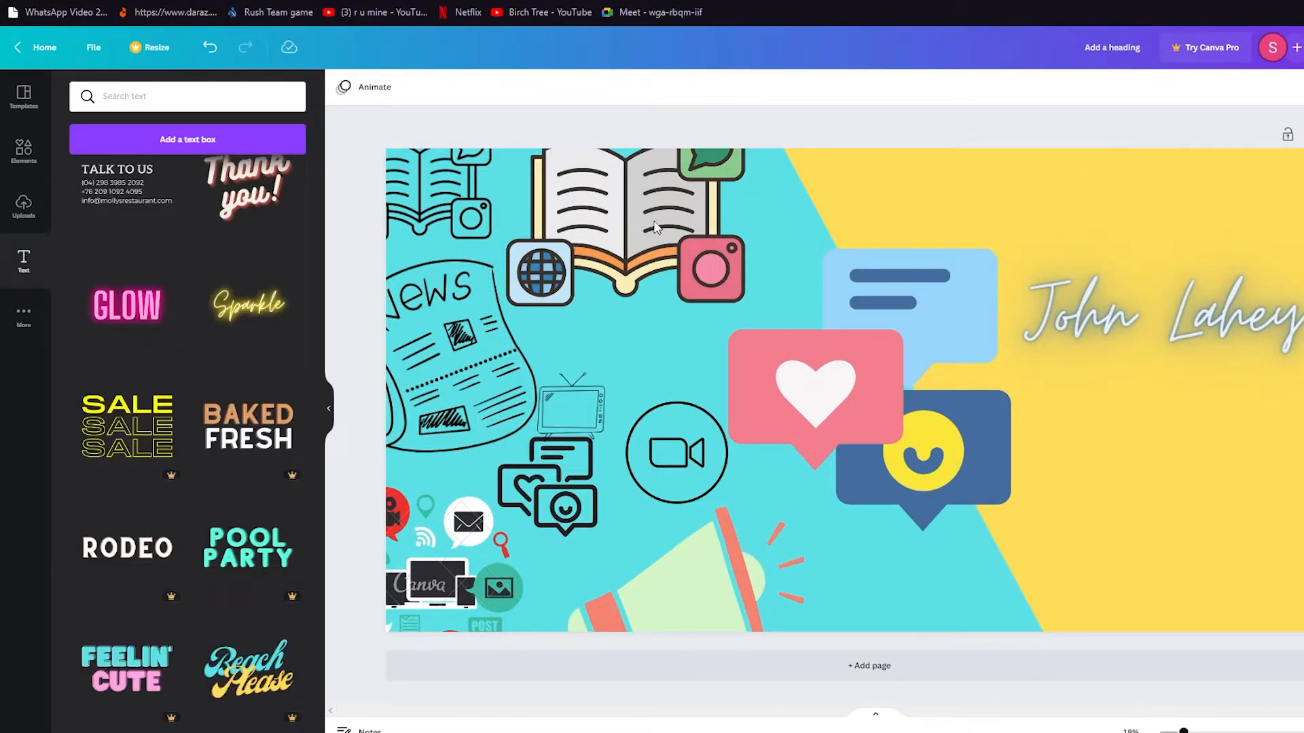
Lower the open-book icon group slightly, then check the Share > Download file types and close the panel.
mouse_move(639, 258)
left_mouse_down()
mouse_move(664, 362)
mouse_move(637, 304)
mouse_move(641, 208)
mouse_move(649, 276)
left_mouse_up()
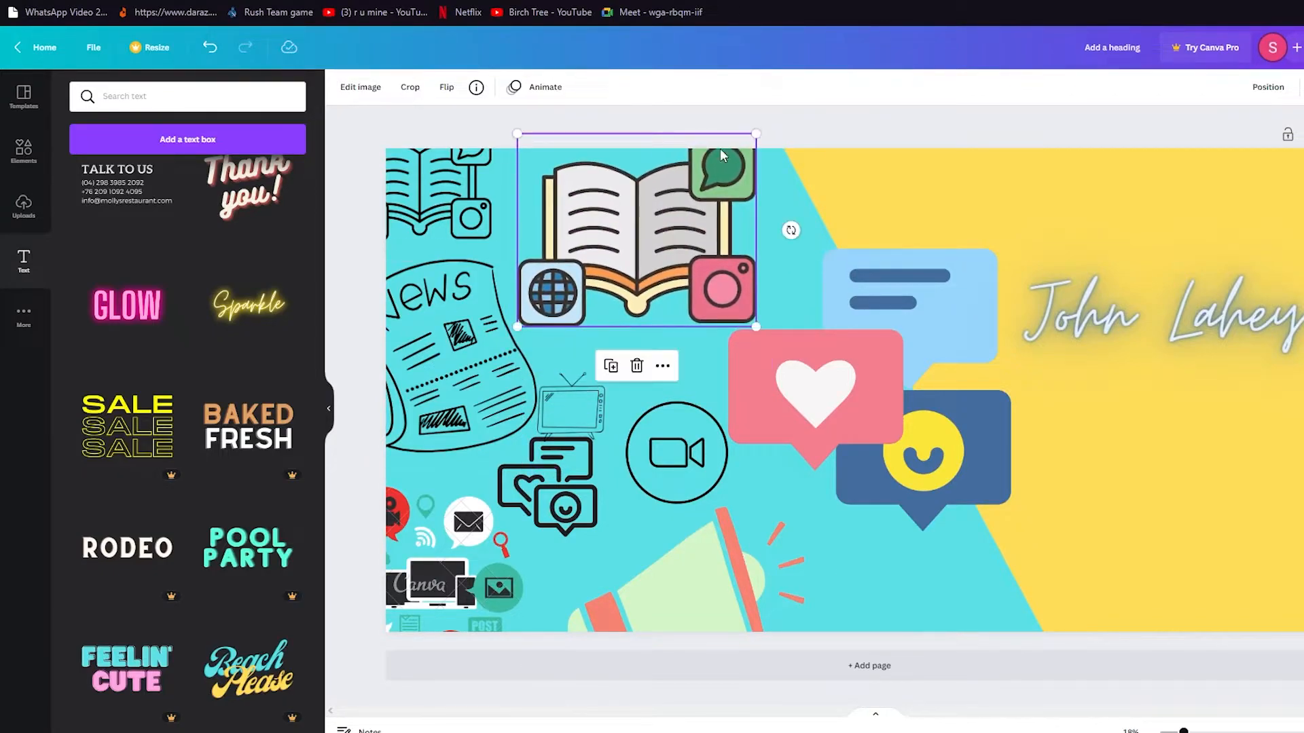
left_click(805, 130)
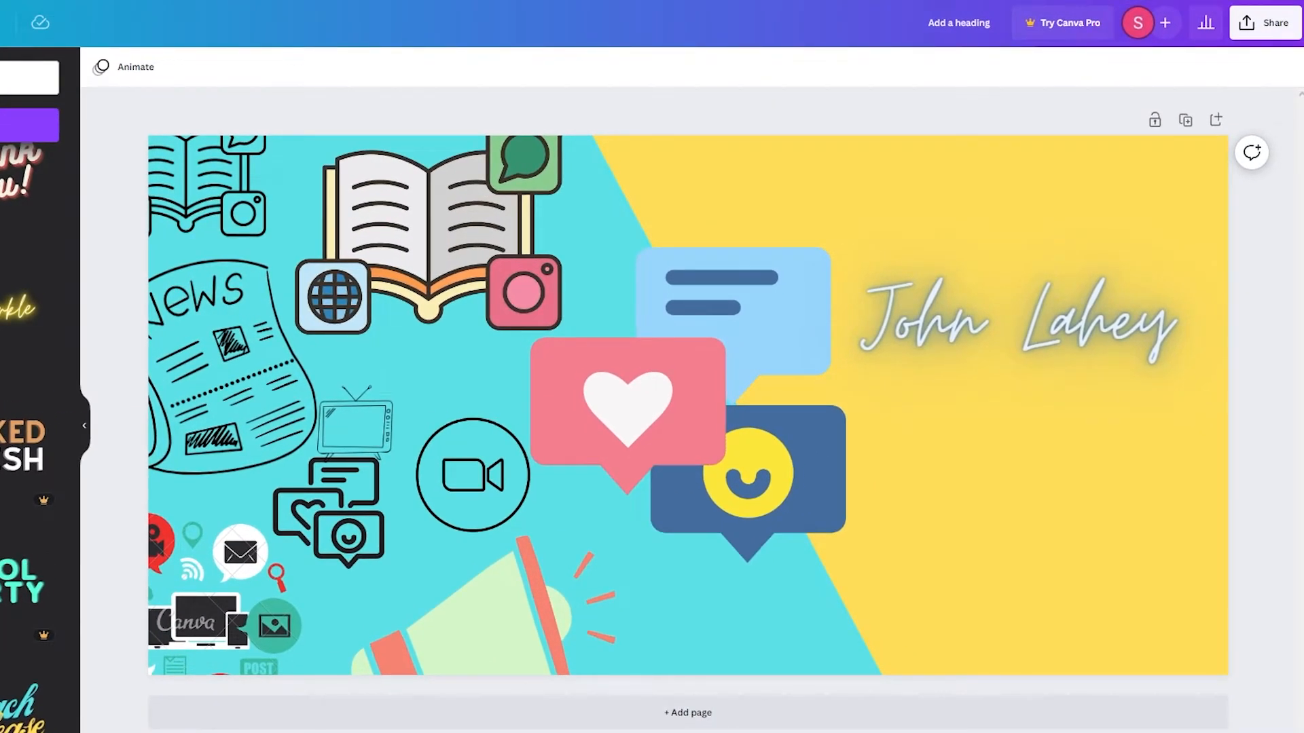
left_click(1278, 27)
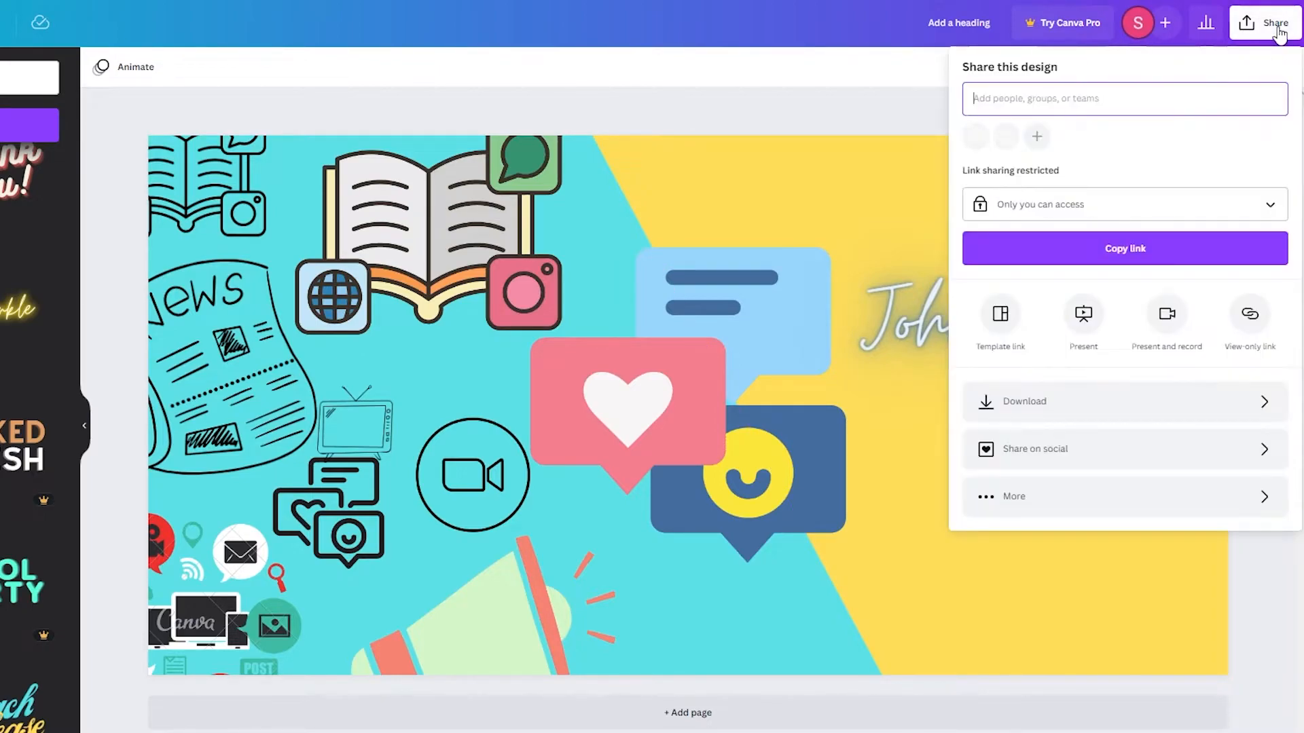
left_click(1080, 407)
left_click(1096, 144)
left_click(1094, 143)
left_click(1127, 146)
left_click(858, 88)
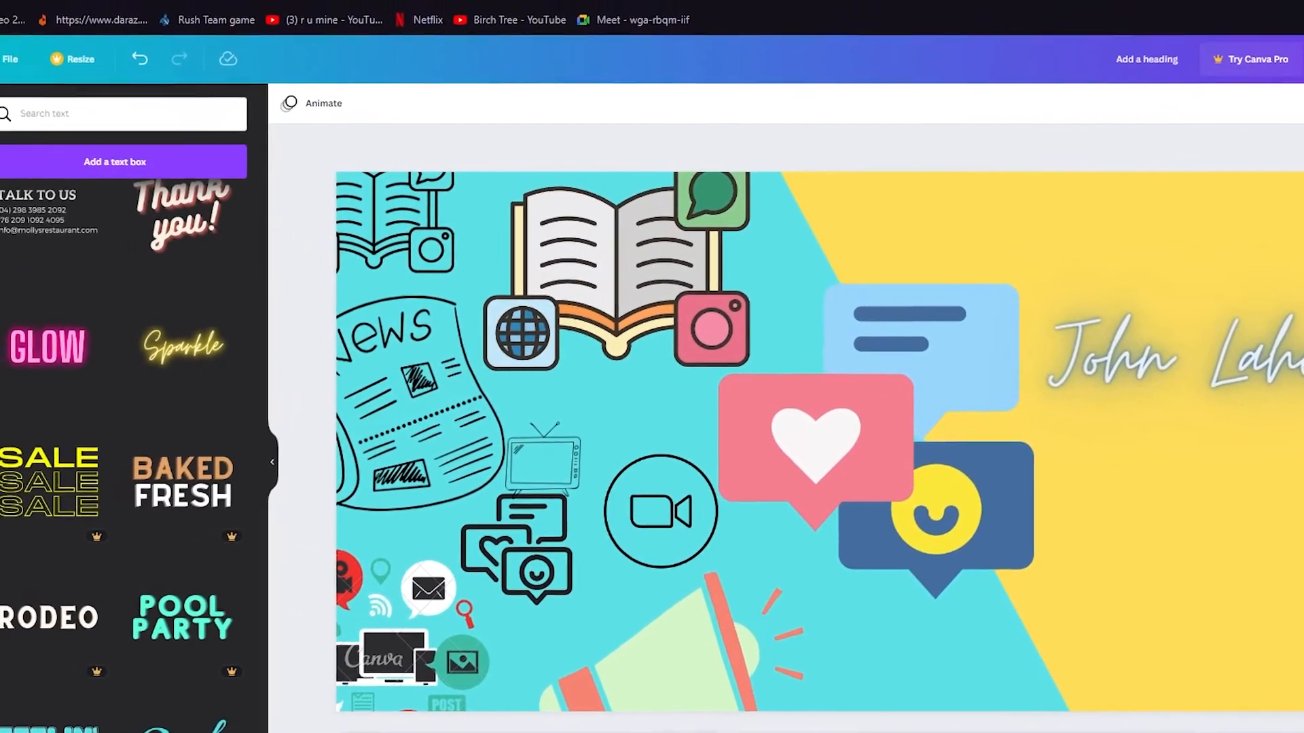
Open unsplash.com in a new browser tab.
key("ctrl+t")
type("unspalsh")
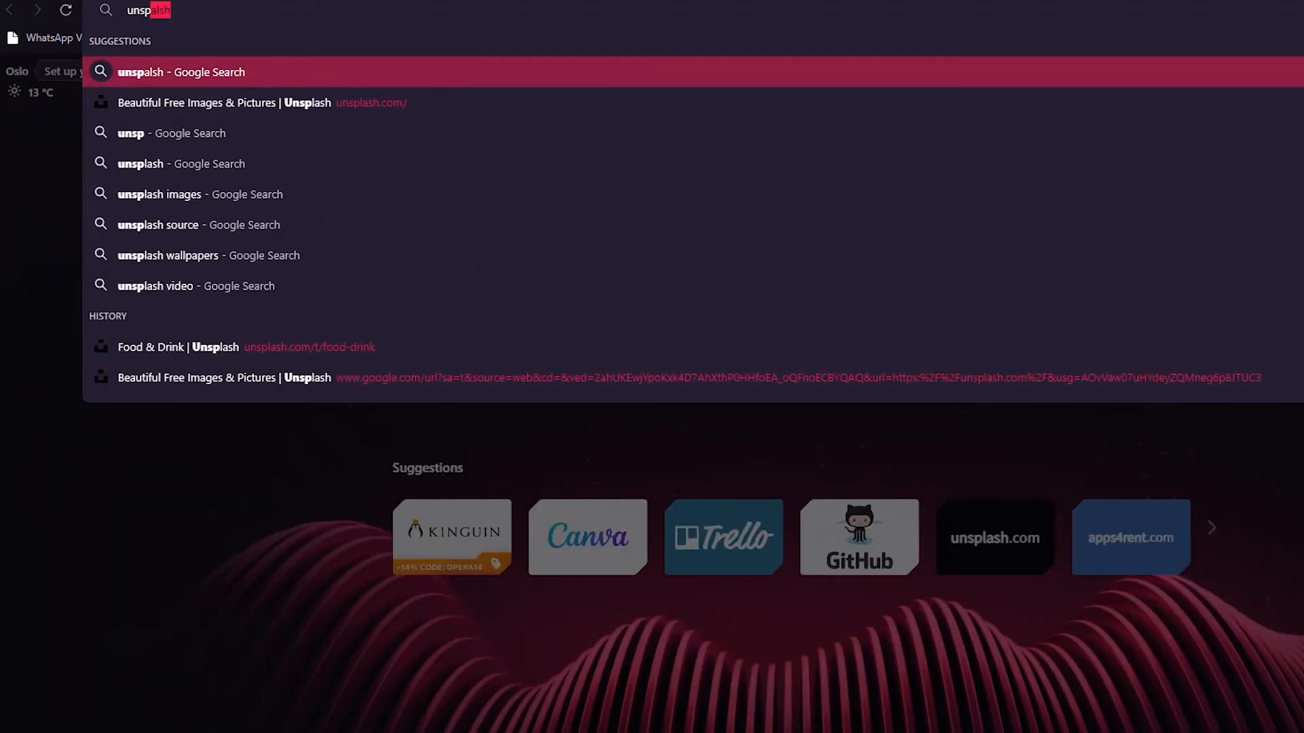
left_click(315, 106)
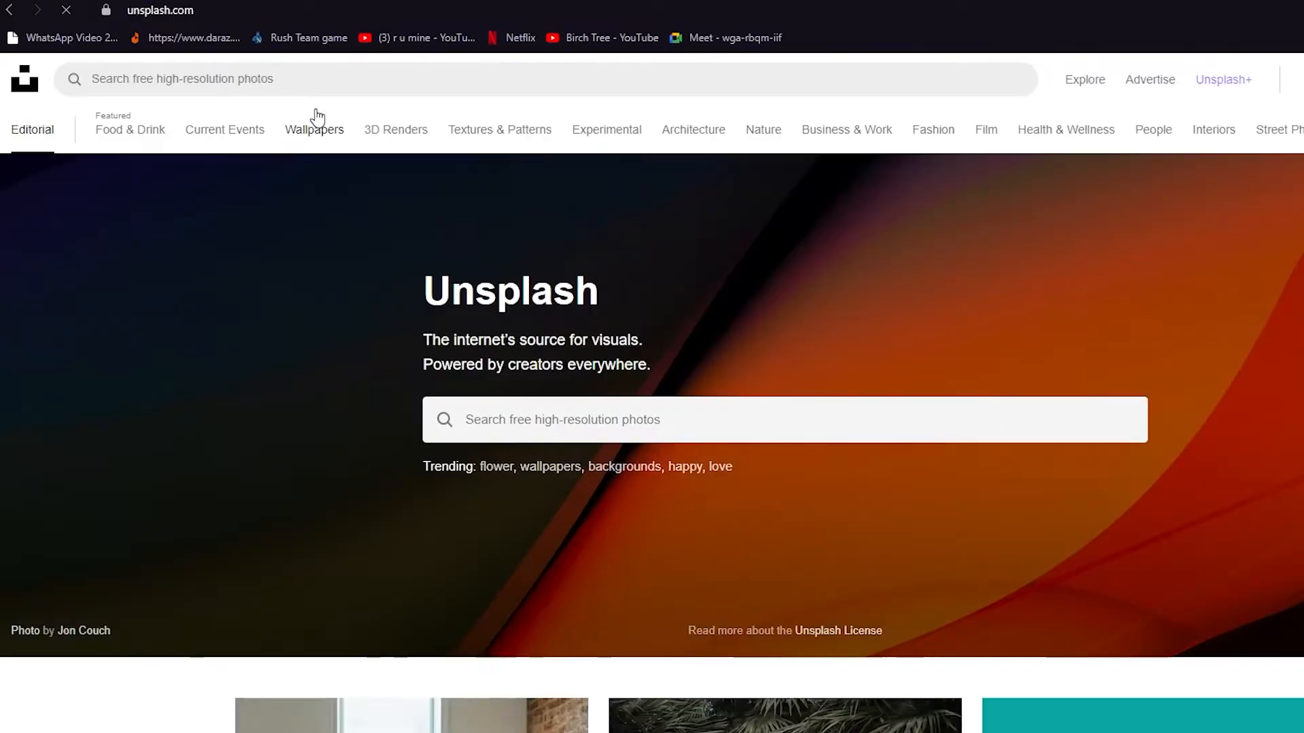
scroll(497, 624, "down", 15)
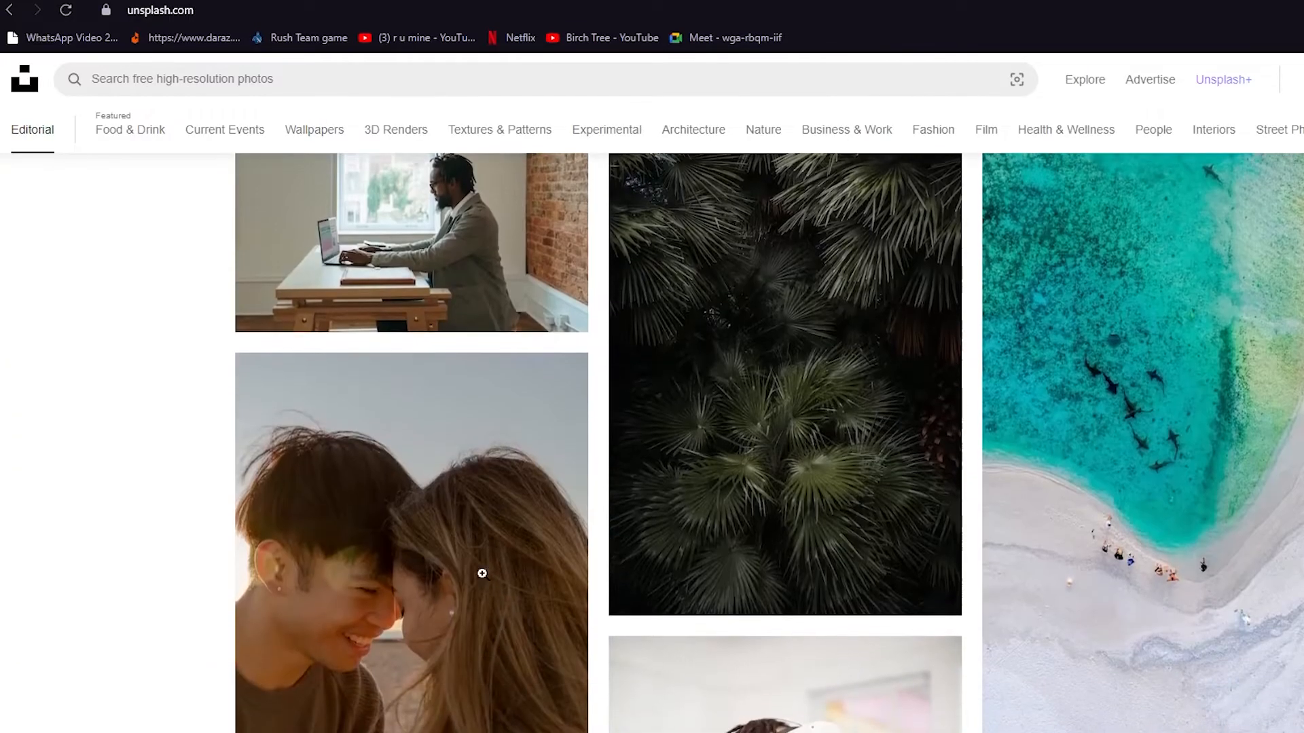
scroll(197, 381, "up", 15)
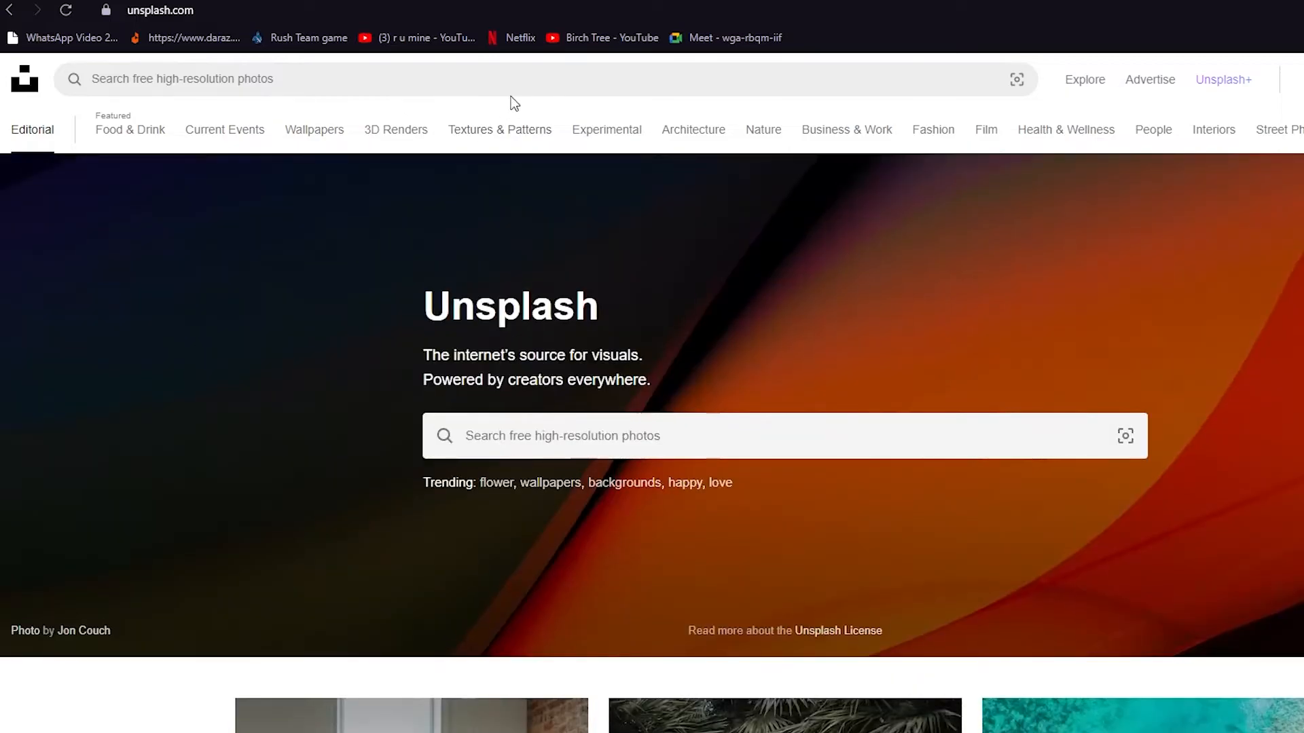
Search Unsplash for 'media' and download the crowd-with-phones and vintage flat-lay photos.
left_click(534, 82)
type("media")
key("Return")
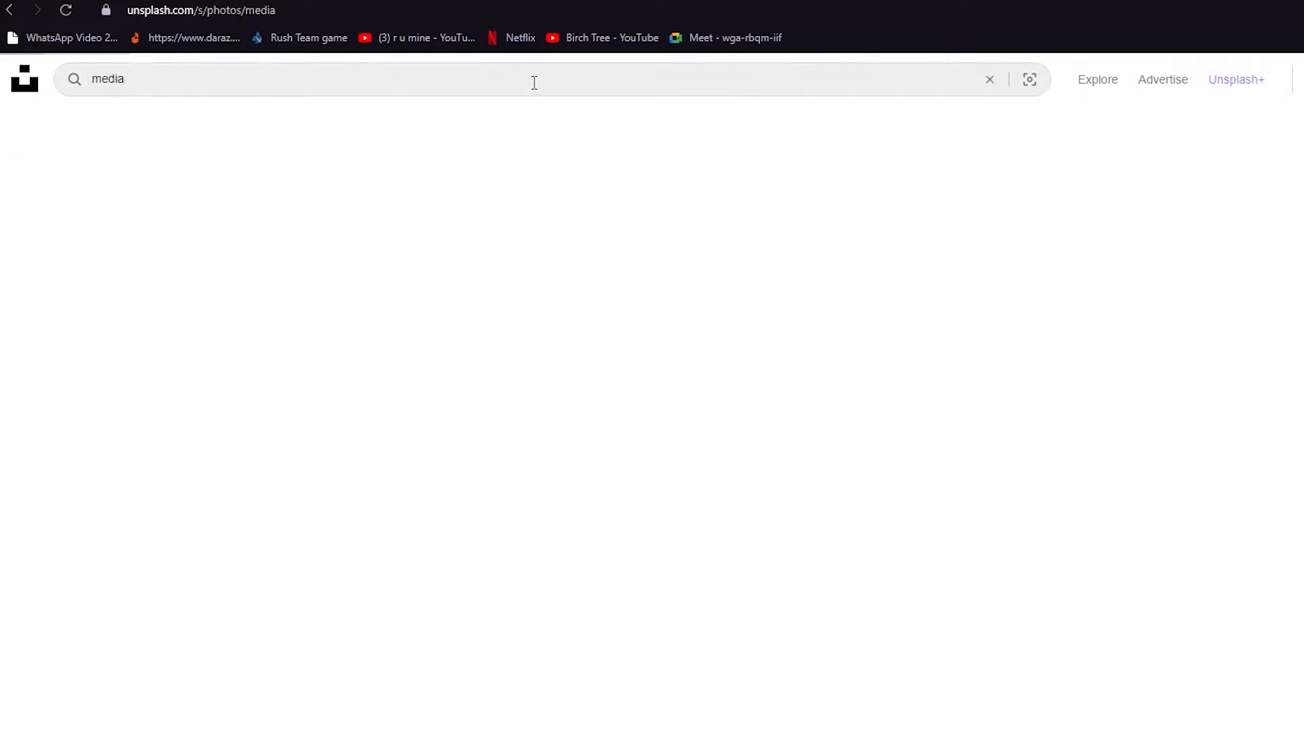
scroll(286, 370, "down", 4)
scroll(50, 348, "up", 5)
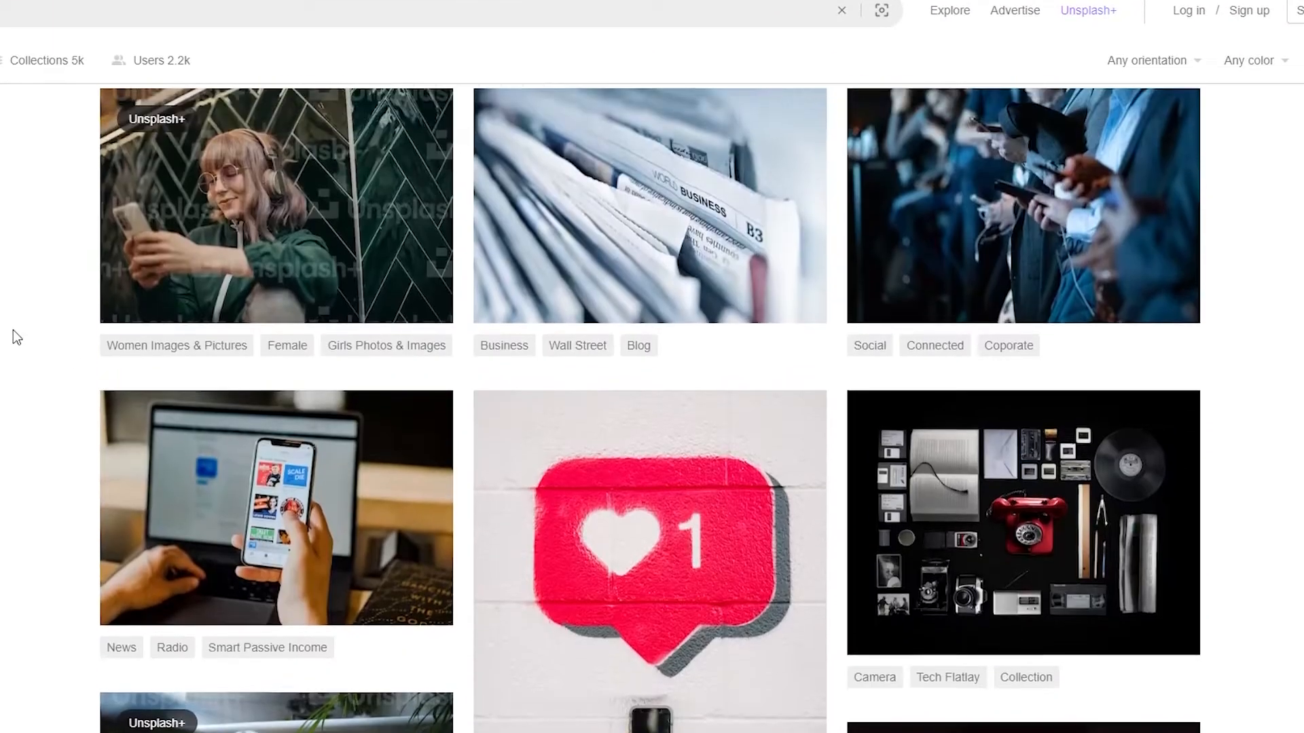
scroll(650, 340, "down", 5)
scroll(650, 340, "up", 5)
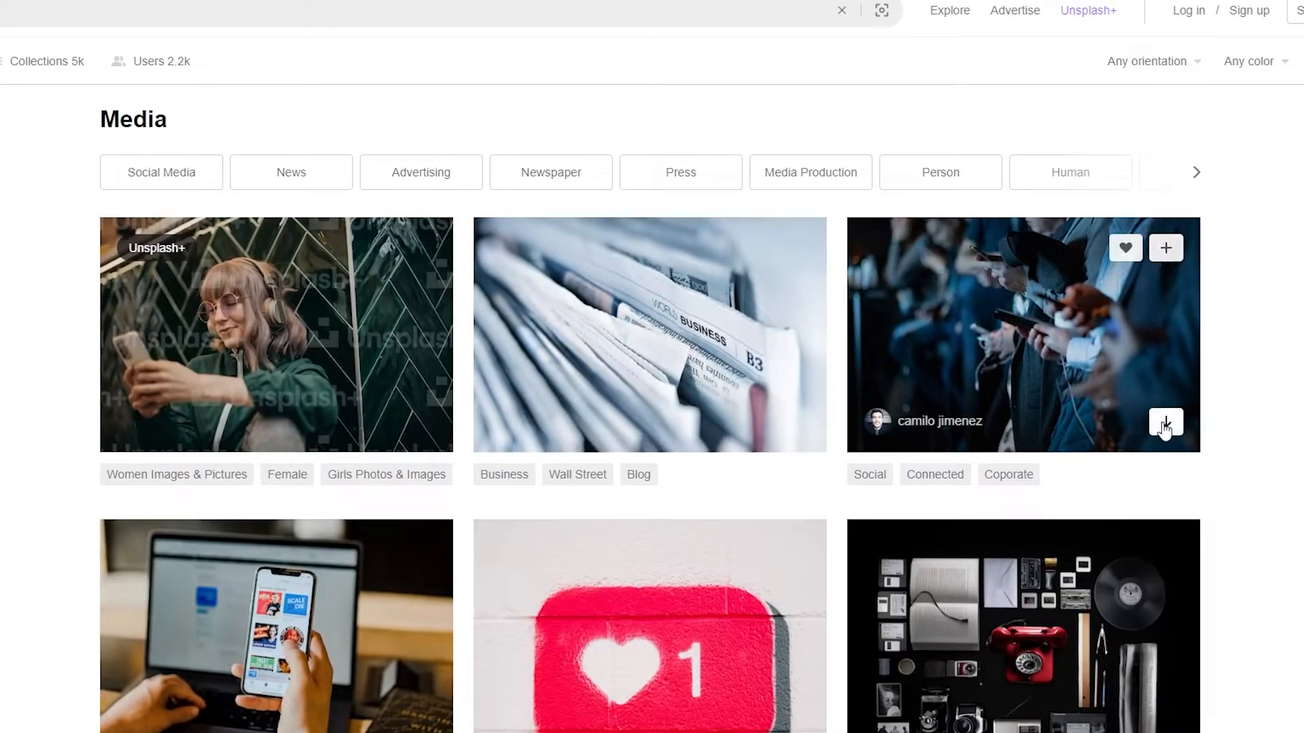
left_click(1165, 428)
scroll(1136, 139, "down", 5)
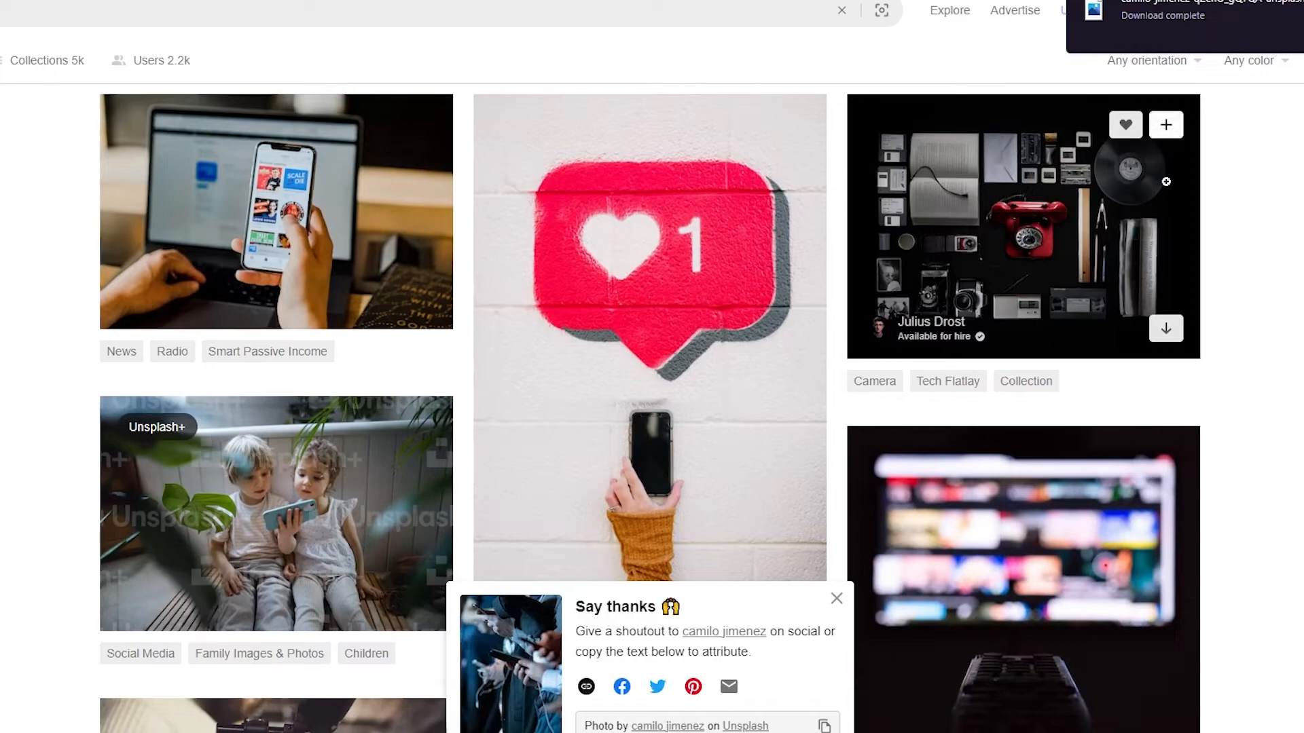
left_click(1165, 331)
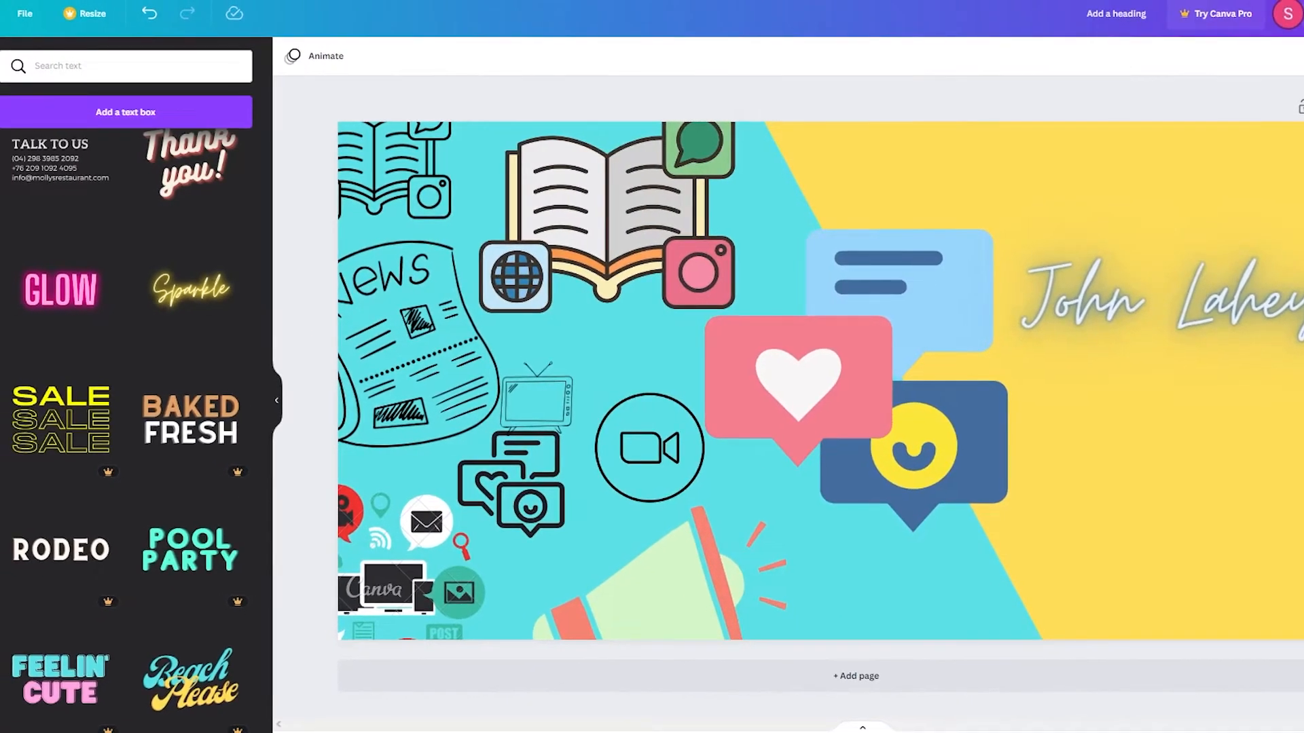
Upload the flat-lay and crowd-with-phones photos from the browser downloads into Canva.
left_click(1257, 15)
left_click_drag(1216, 56, 84, 233)
left_click(1257, 2)
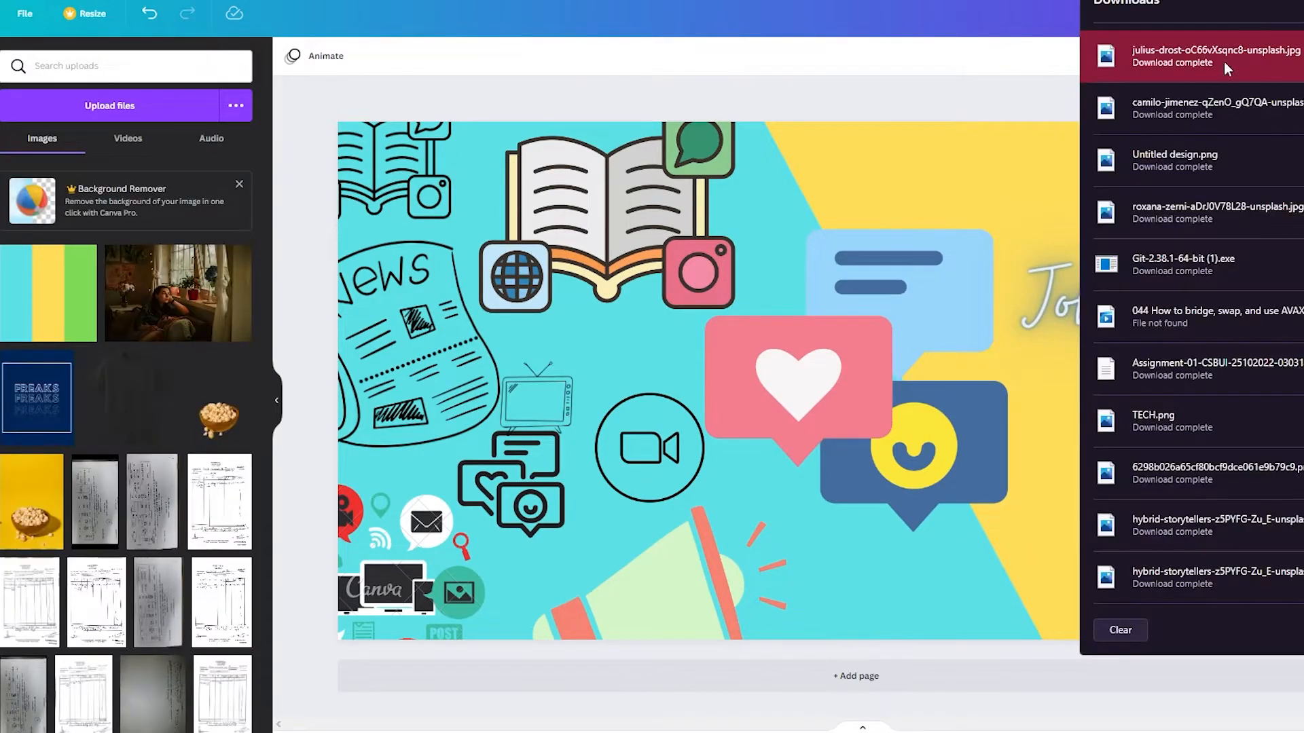
left_click_drag(237, 388, 79, 376)
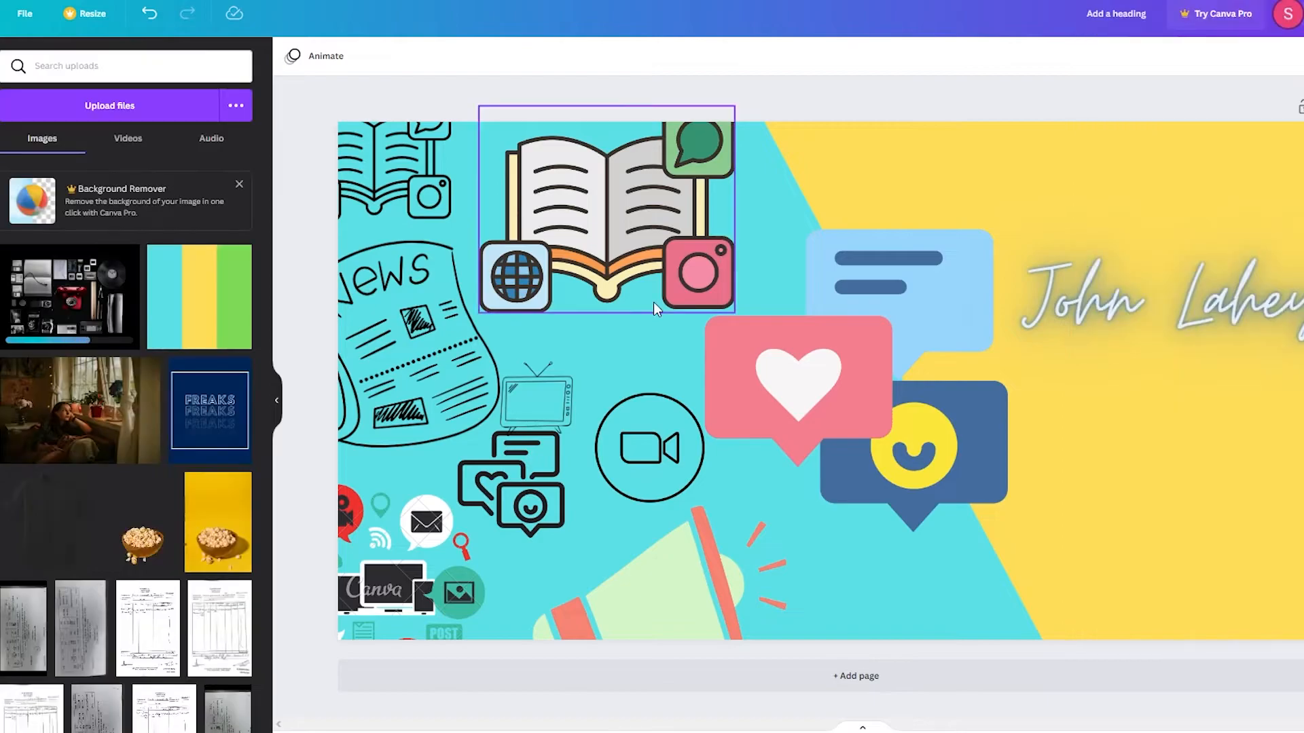
Try placing, shrinking and fading the flat-lay photo on the banner, then undo it all.
left_click(226, 296)
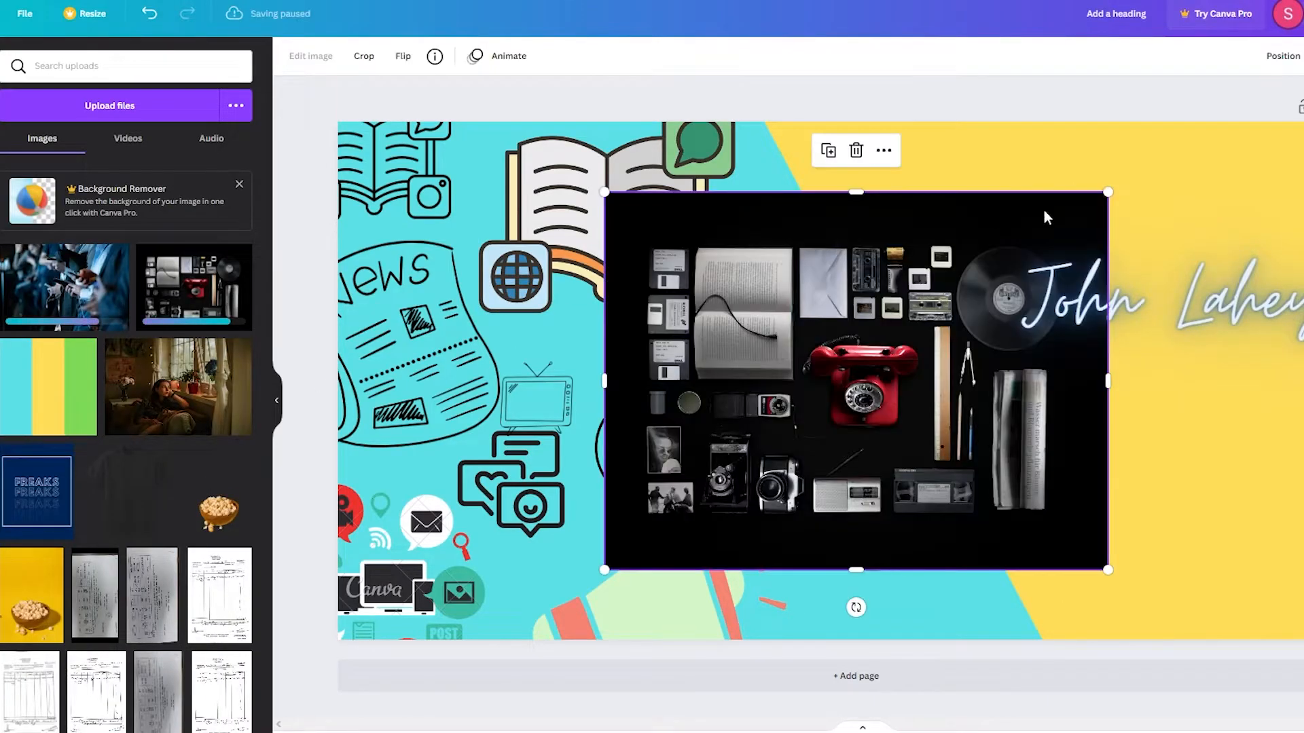
left_click_drag(1106, 196, 940, 308)
left_click_drag(833, 416, 692, 342)
mouse_move(1294, 122)
left_mouse_down()
mouse_move(1257, 122)
mouse_move(1277, 122)
left_mouse_up()
left_click_drag(749, 265, 1303, 386)
left_click_drag(1300, 434, 1087, 457)
key("ctrl+z")
key("ctrl+z")
key("ctrl+z")
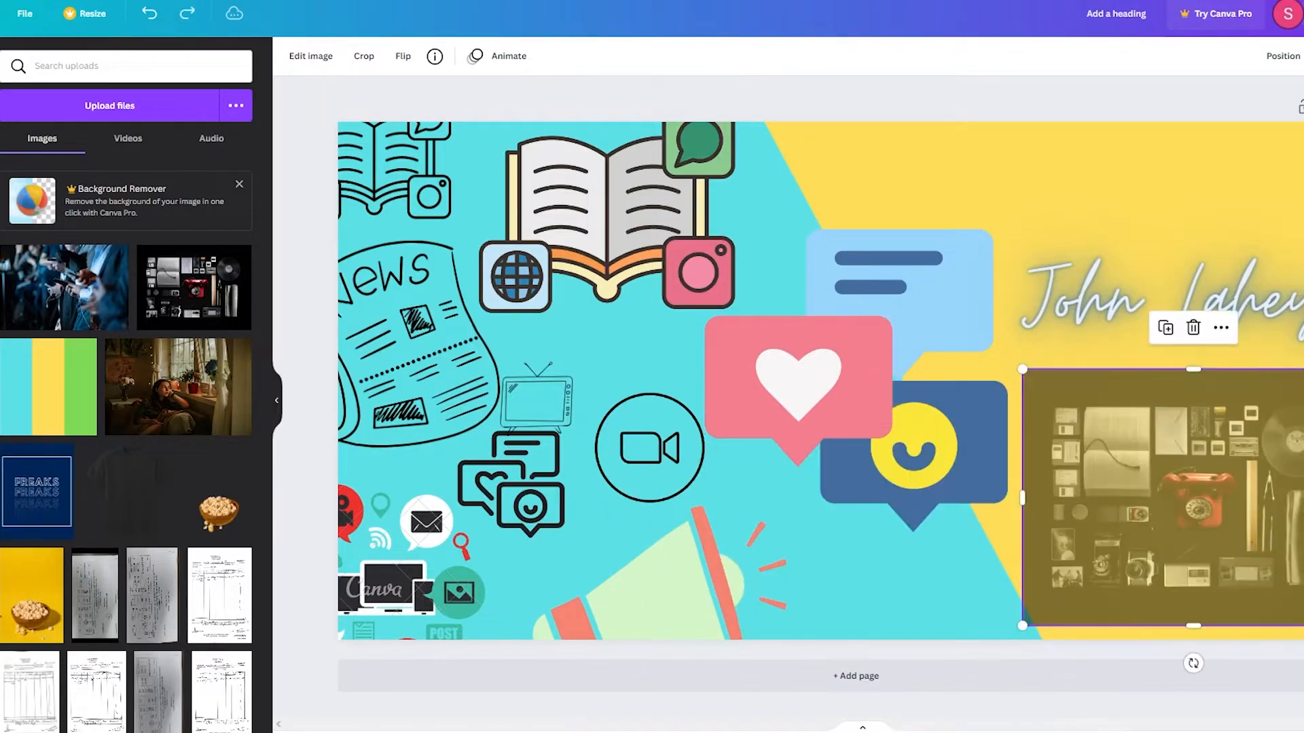
key("ctrl+z")
key("ctrl+z")
key("ctrl+z")
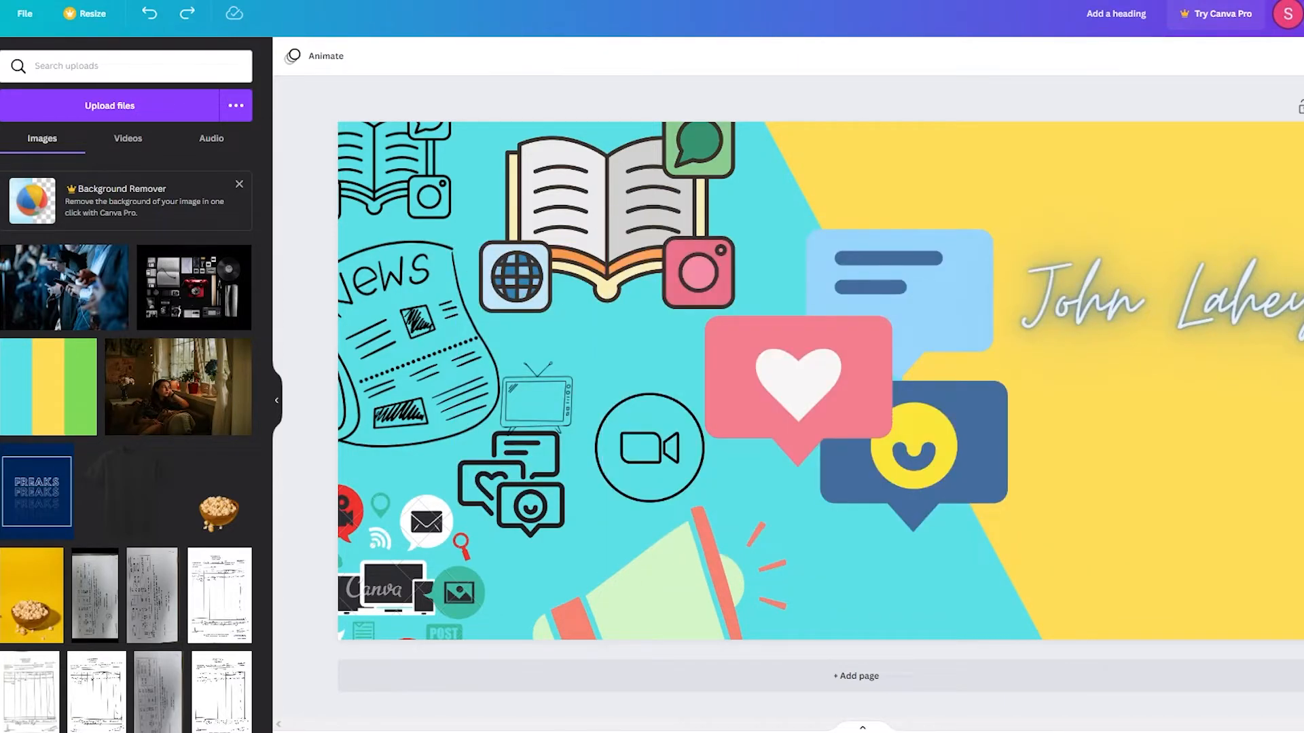
Add a second page filled with the crowd-with-phones photo.
left_click(984, 685)
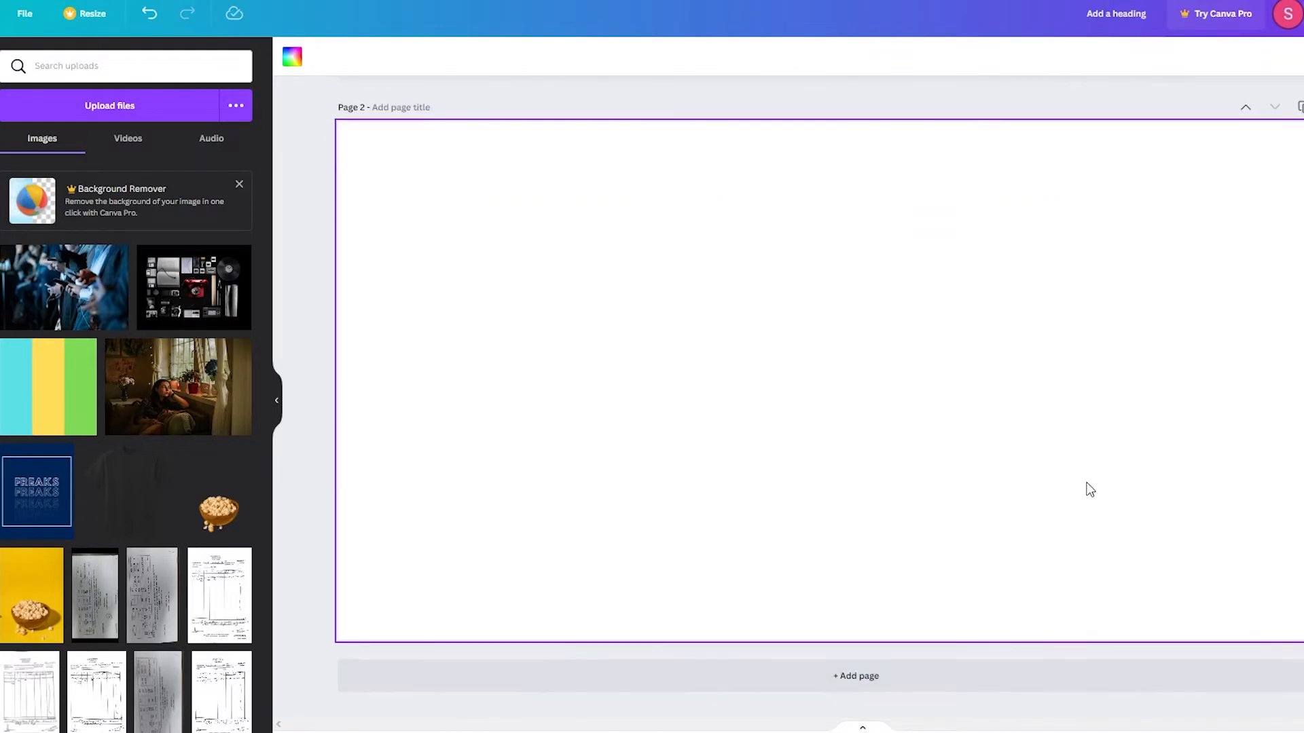
left_click(68, 275)
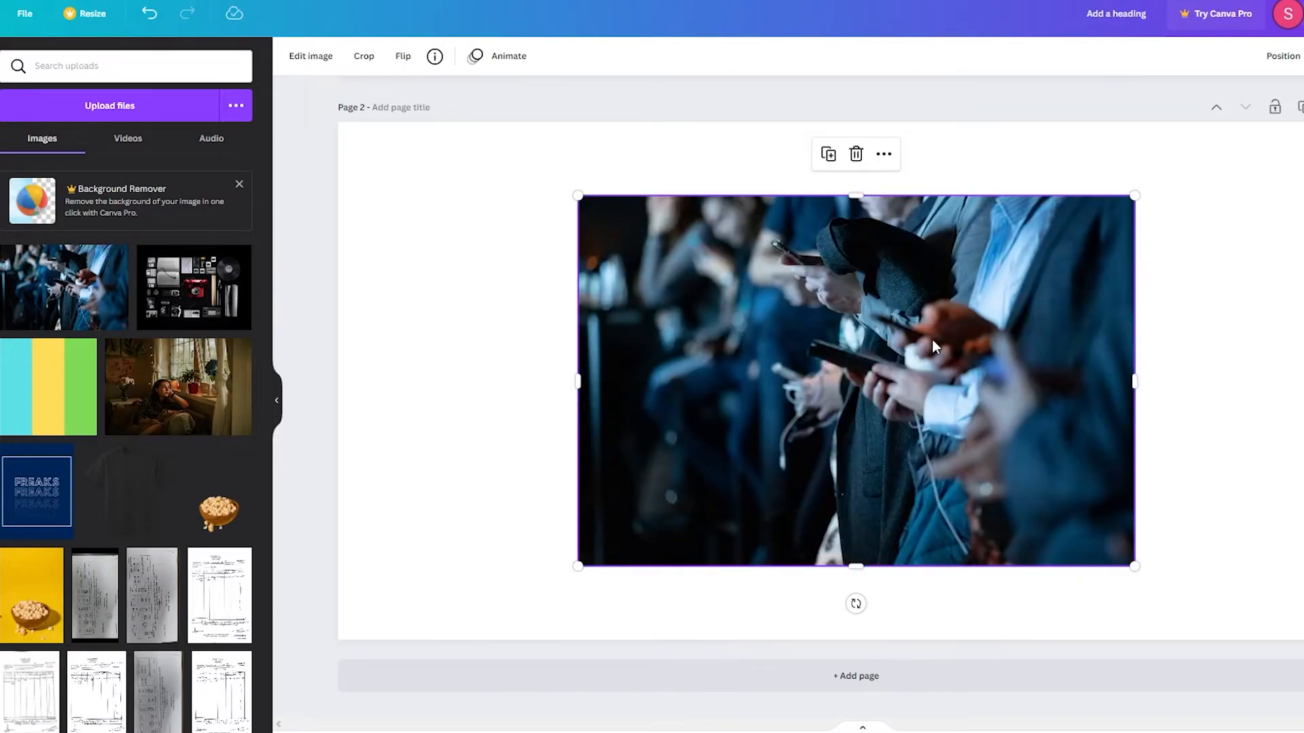
left_click_drag(933, 340, 602, 255)
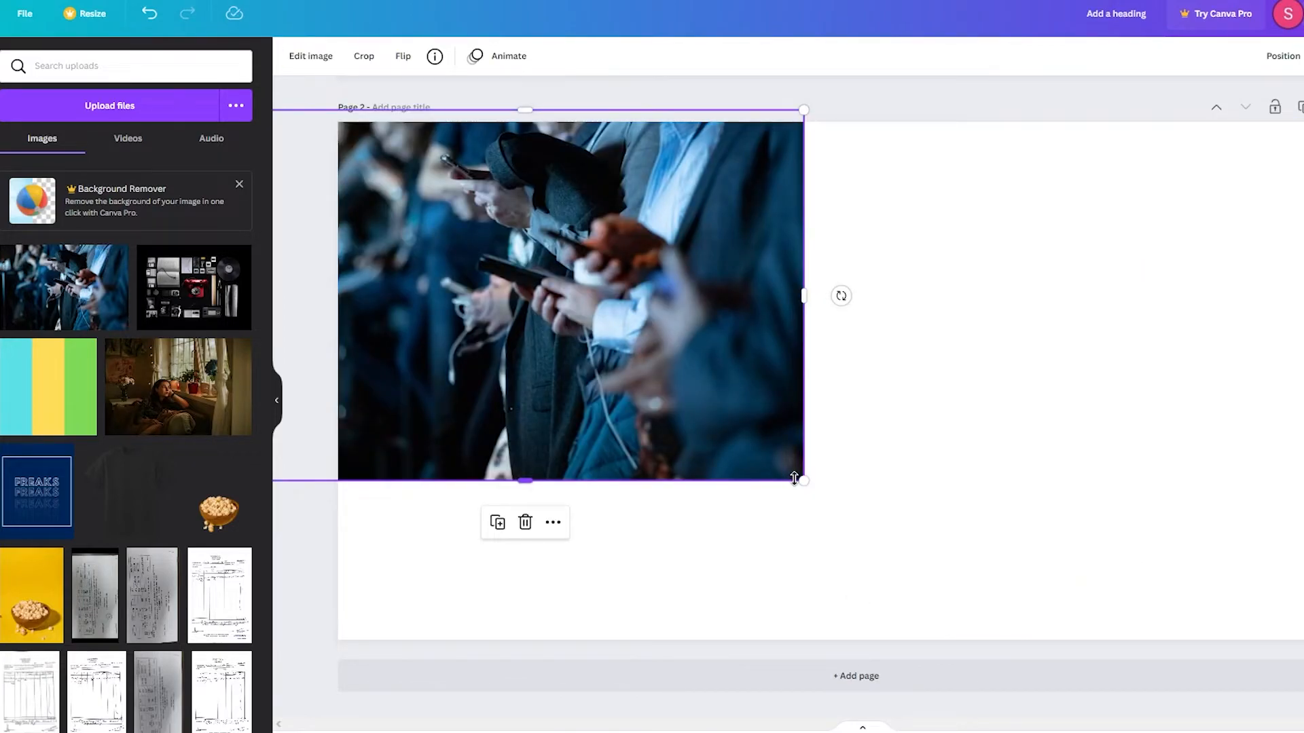
left_click_drag(795, 478, 1303, 667)
left_click_drag(1049, 525, 1131, 468)
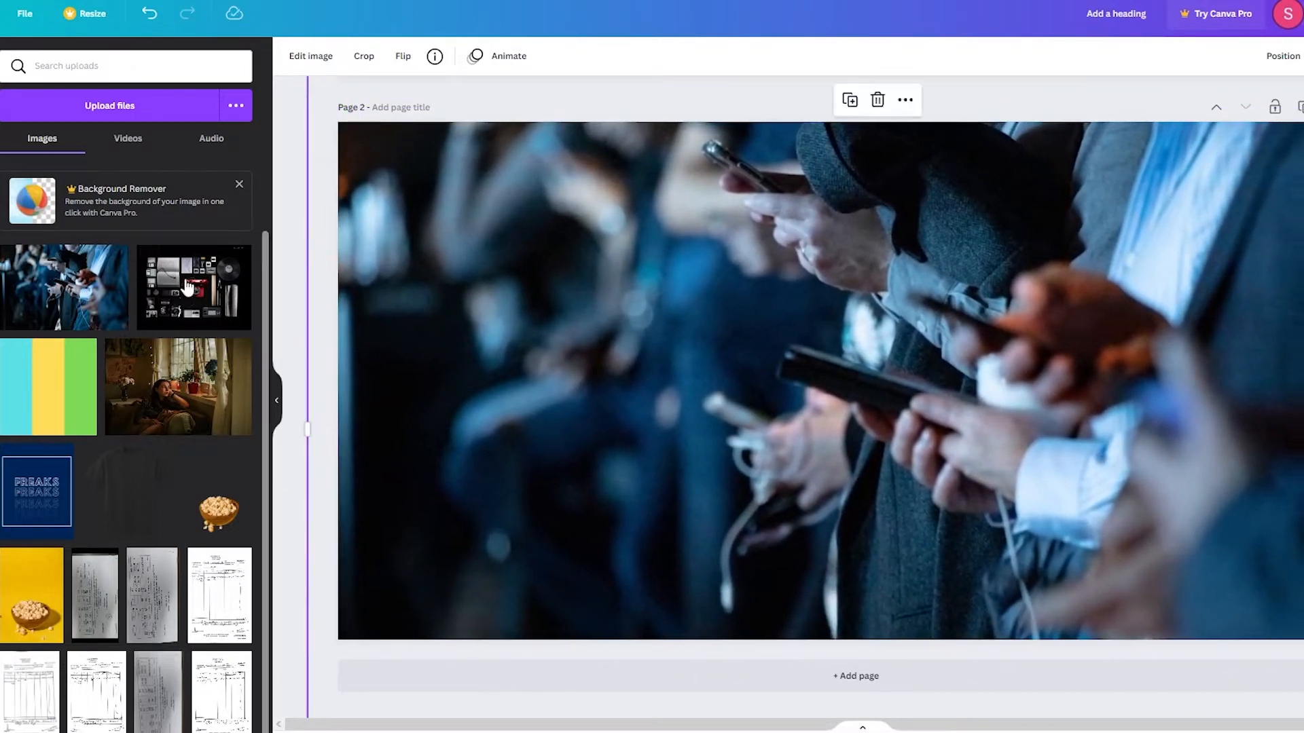
Add the flat-lay photo to page 2, resize it smaller, and snap it to the left edge.
left_click(149, 257)
left_click_drag(941, 286, 1100, 273)
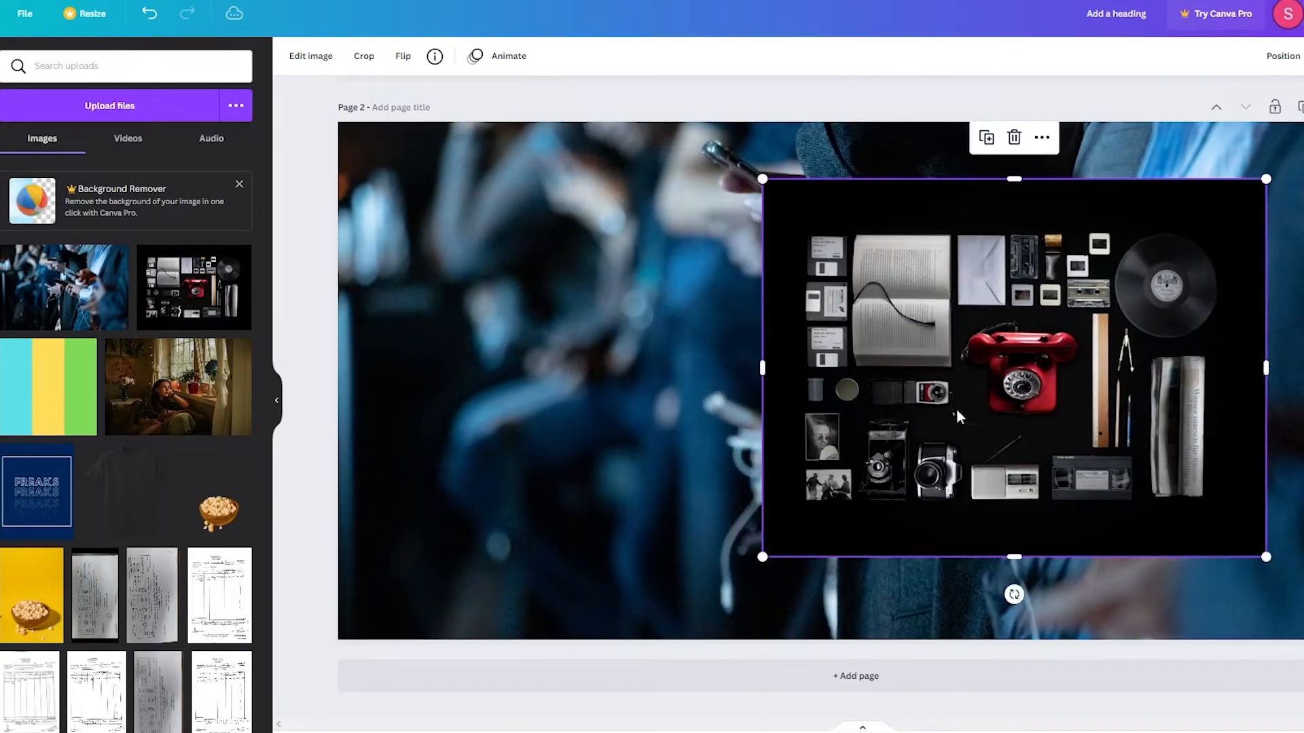
left_click_drag(1037, 503, 1187, 597)
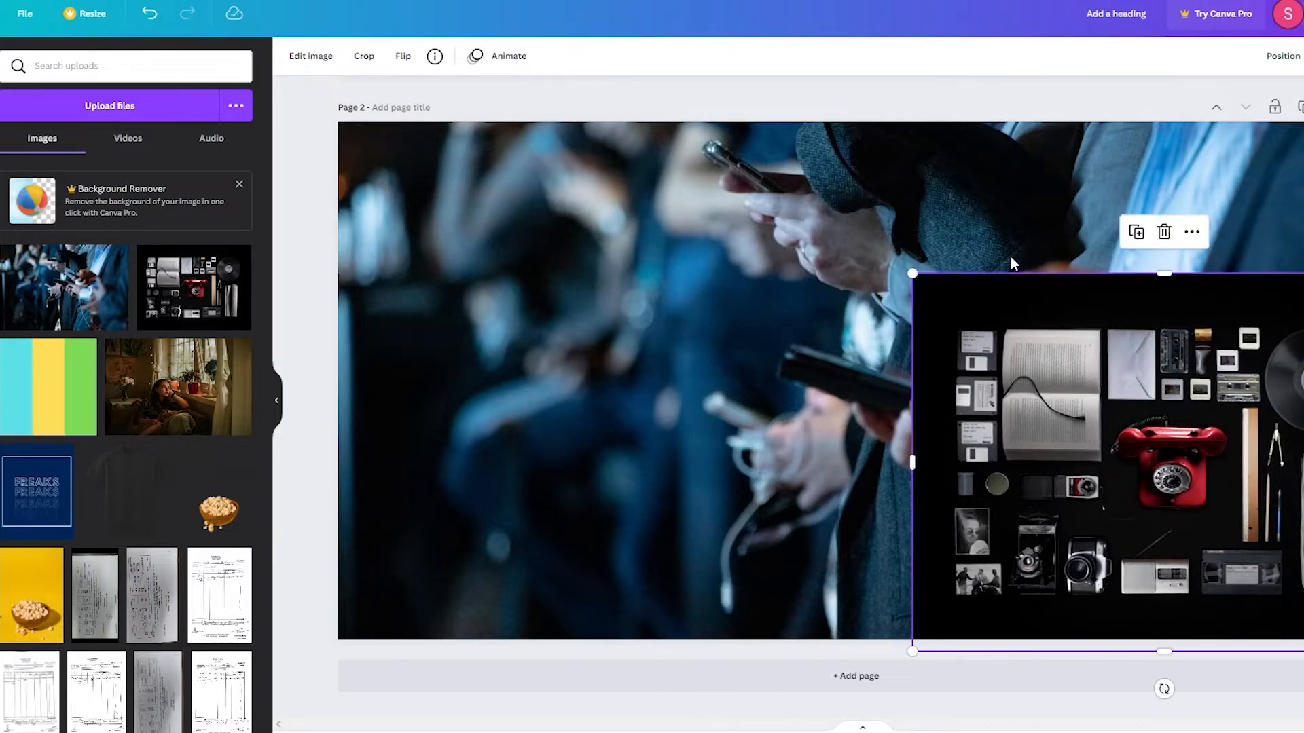
left_click_drag(906, 271, 779, 99)
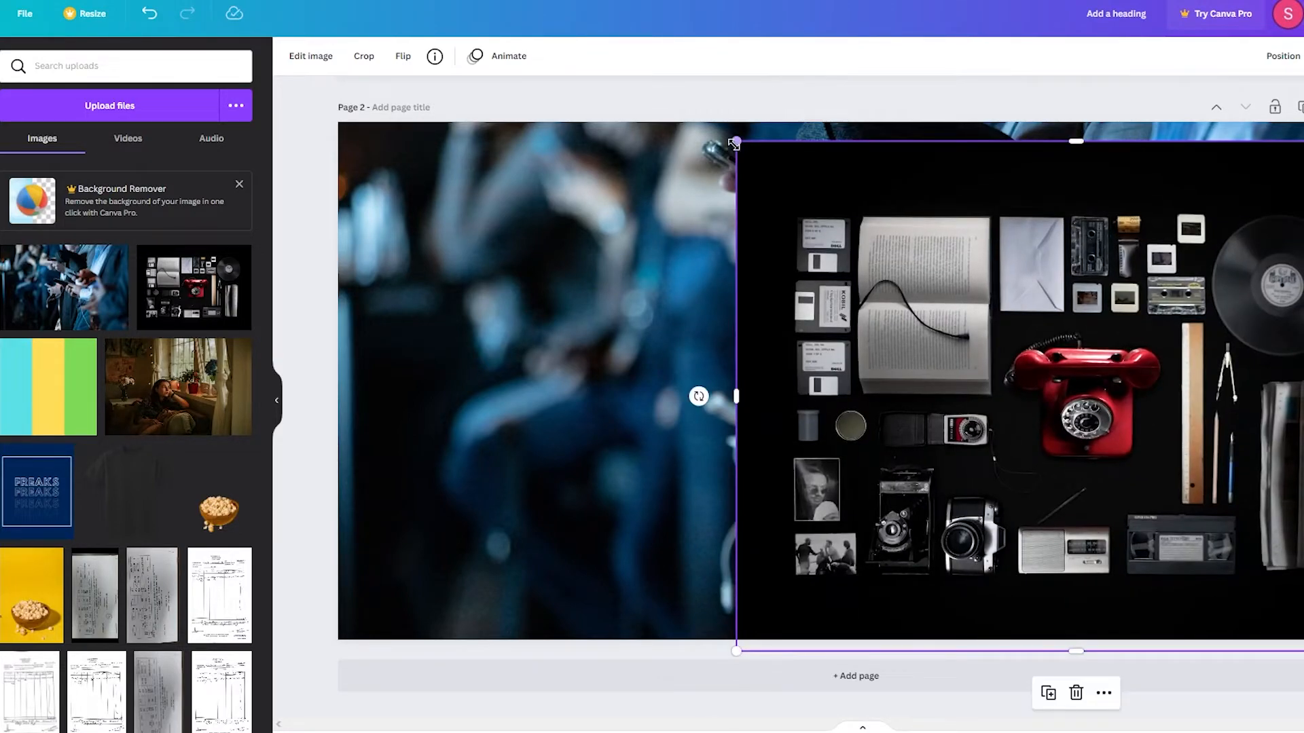
left_click_drag(731, 148, 703, 139)
left_click_drag(1060, 141, 1098, 98)
left_click(670, 98)
left_click_drag(826, 297, 388, 368)
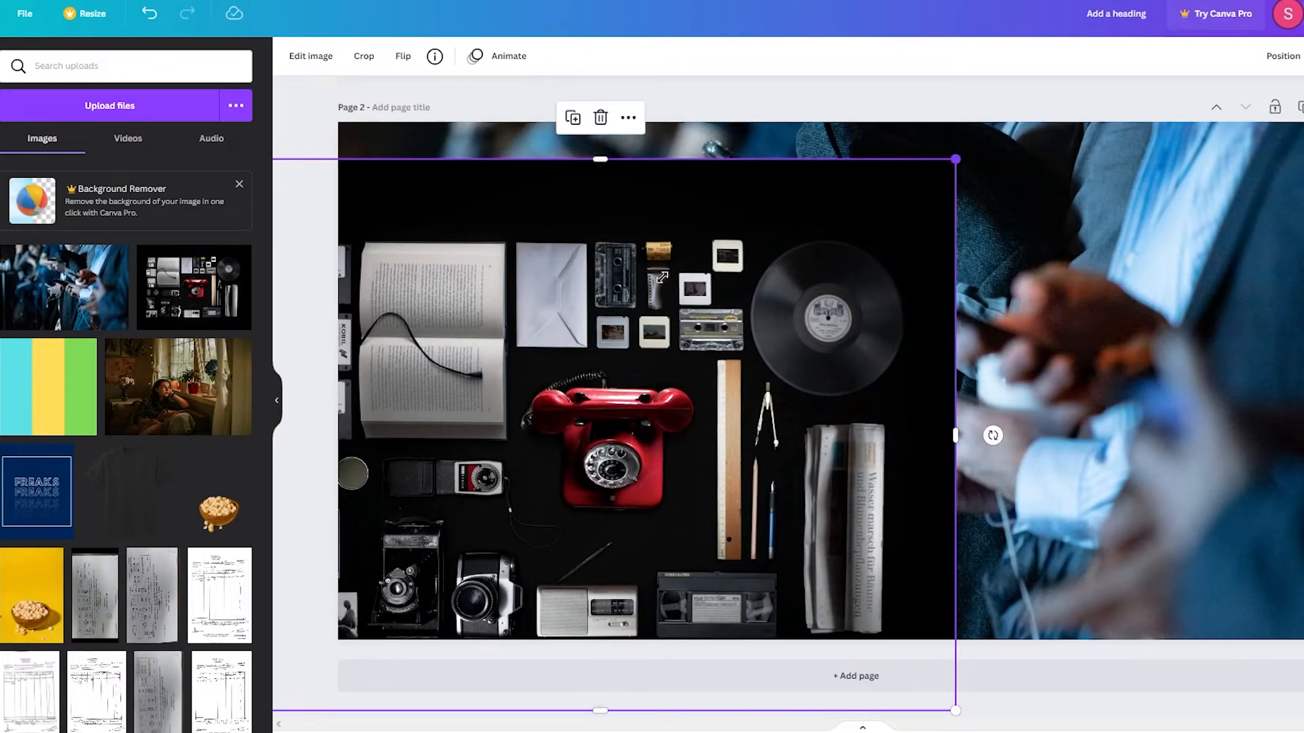
left_click_drag(955, 159, 576, 346)
left_click_drag(425, 438, 519, 314)
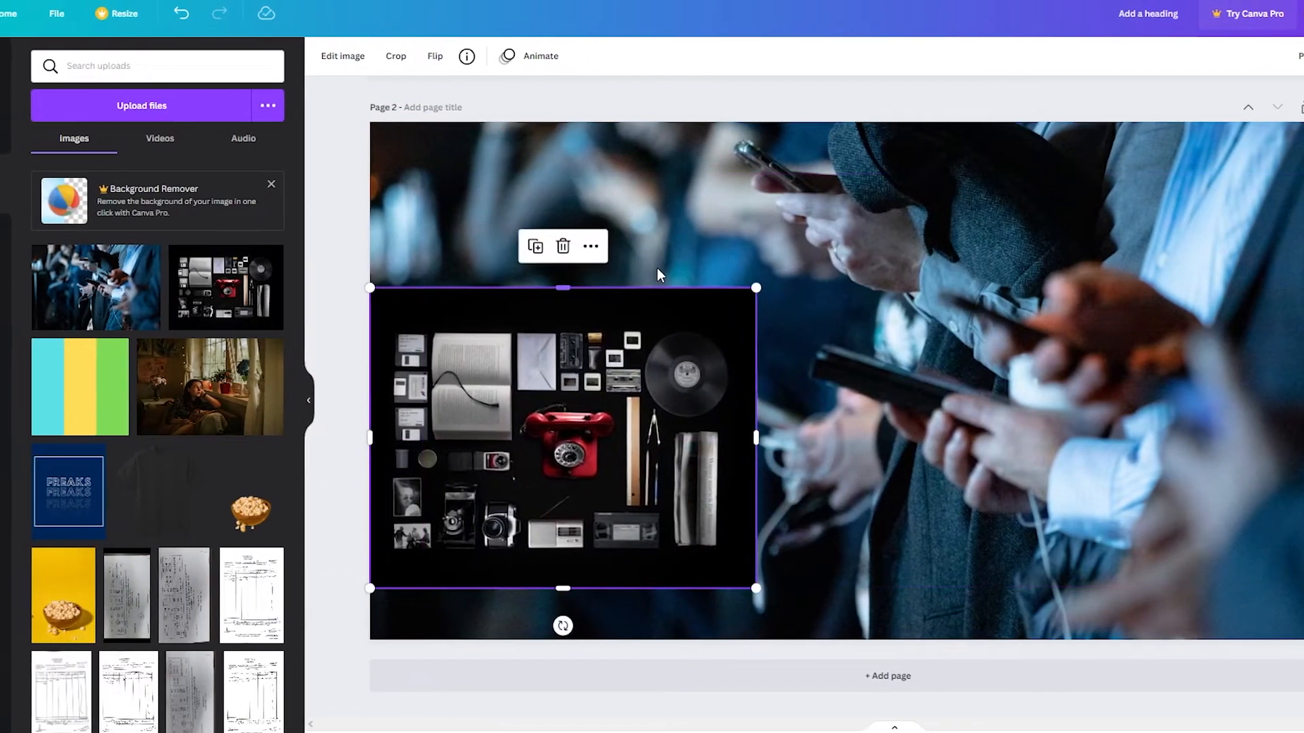
left_click(657, 274)
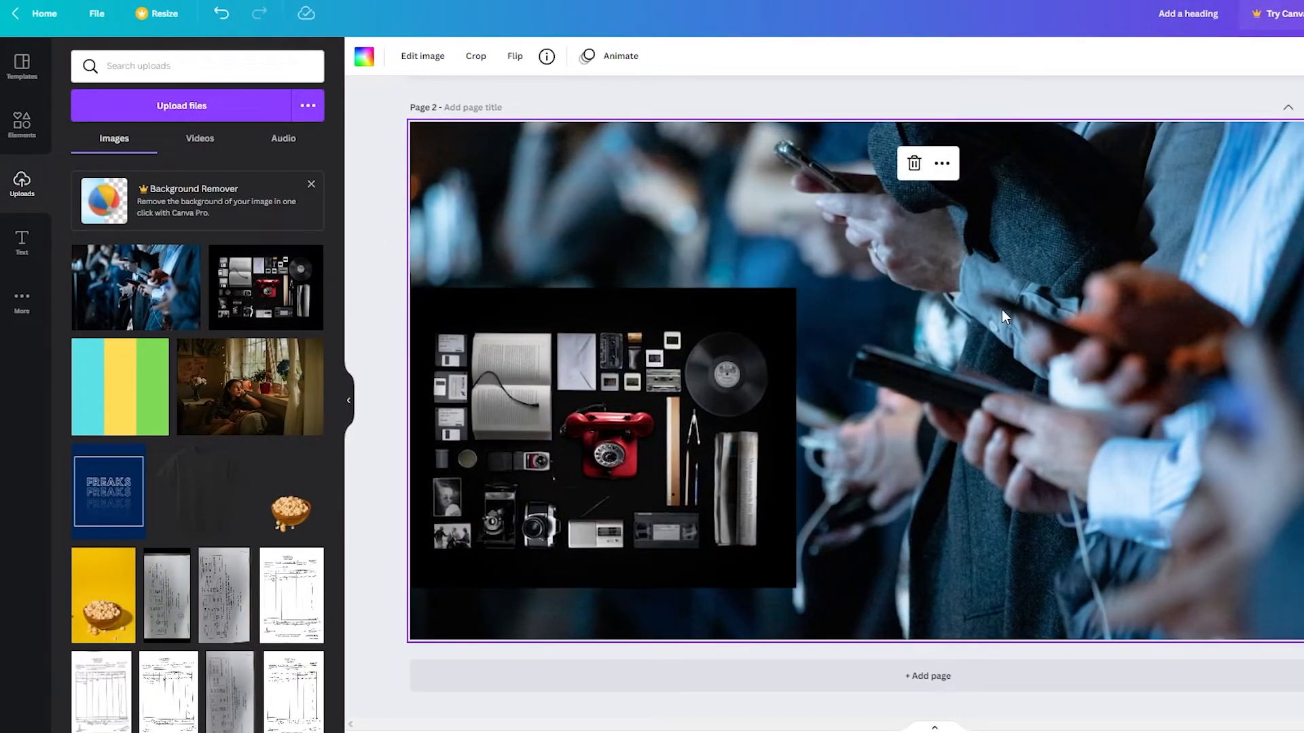
Browse the Text styles and banner Templates panels, then open the Elements search.
scroll(868, 115, "up", 8)
scroll(950, 146, "down", 3)
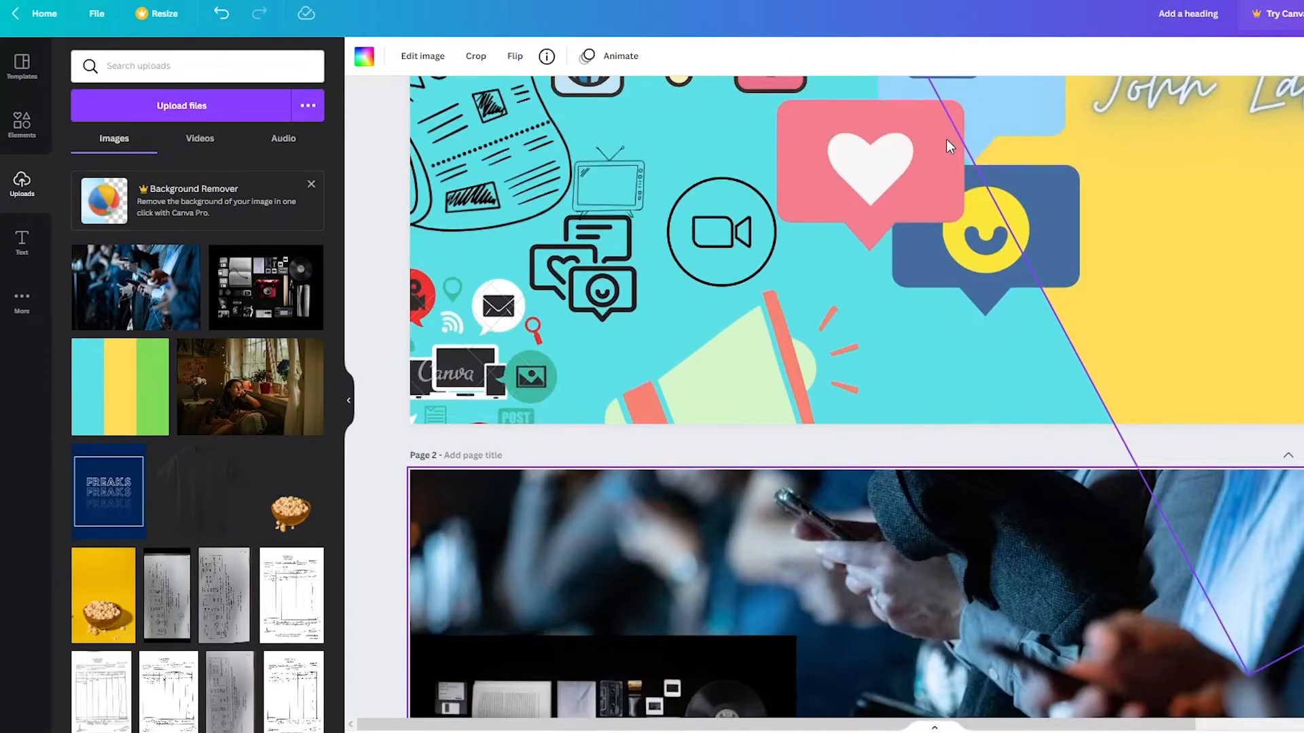
scroll(846, 349, "down", 4)
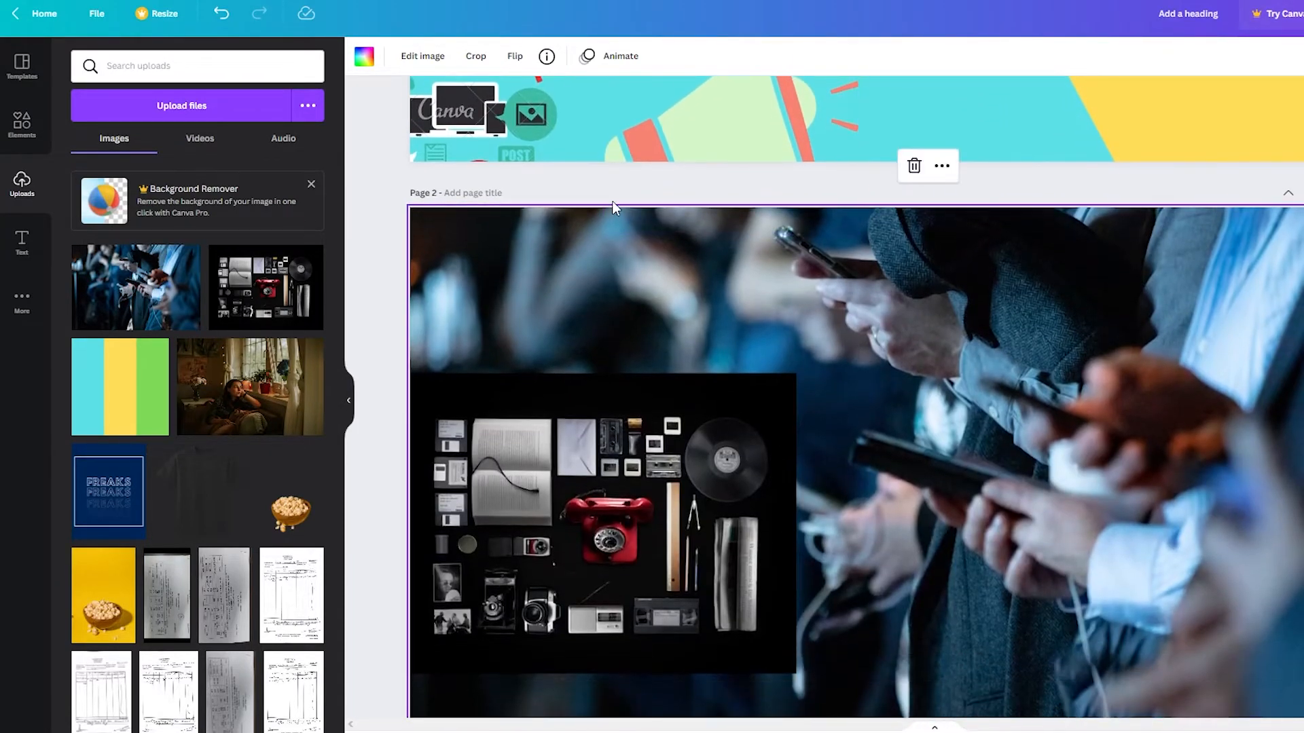
scroll(679, 176, "up", 6)
scroll(715, 316, "down", 5)
scroll(854, 323, "down", 3)
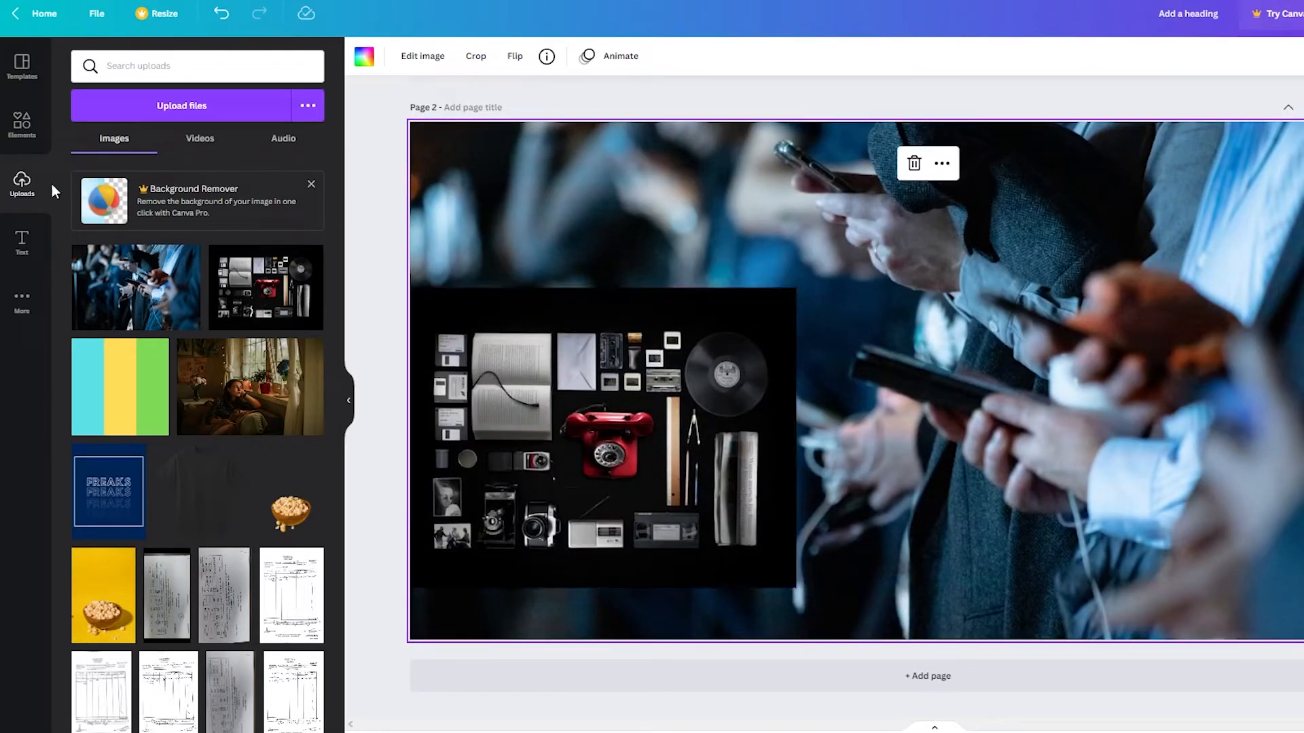
left_click(22, 243)
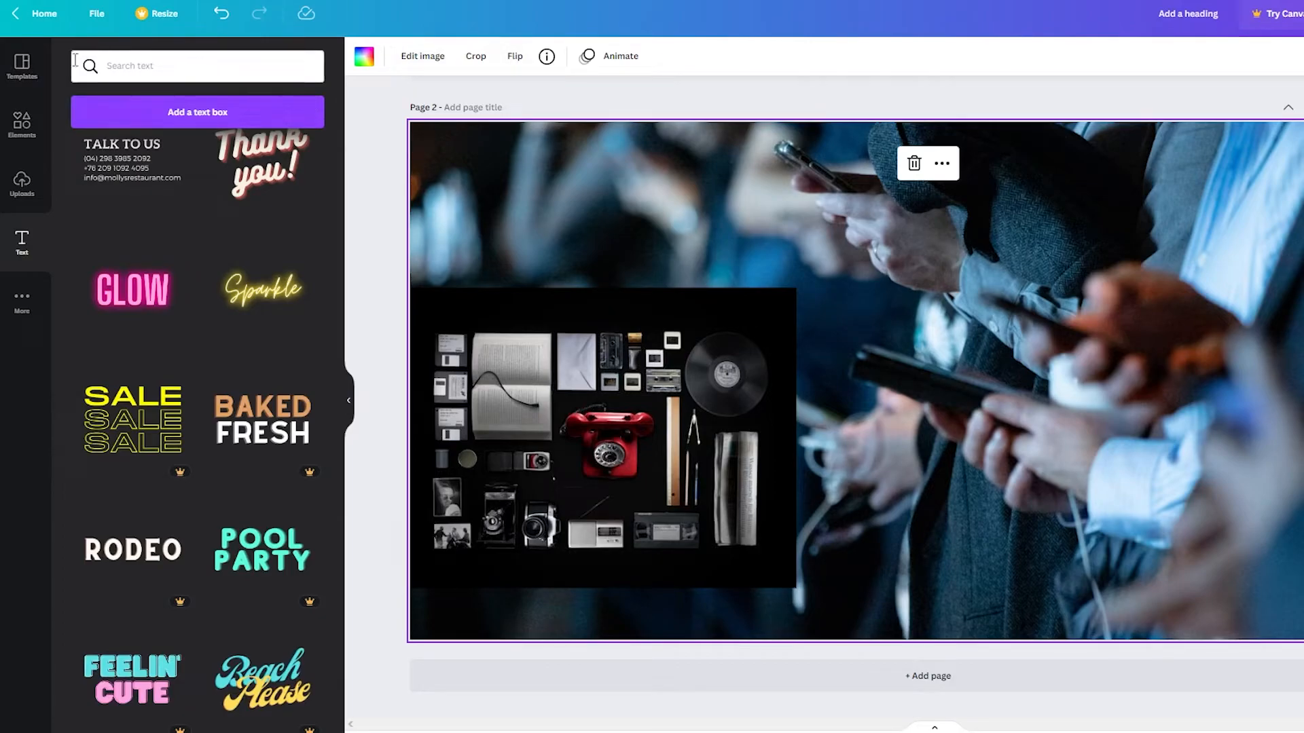
left_click(20, 66)
scroll(228, 442, "down", 5)
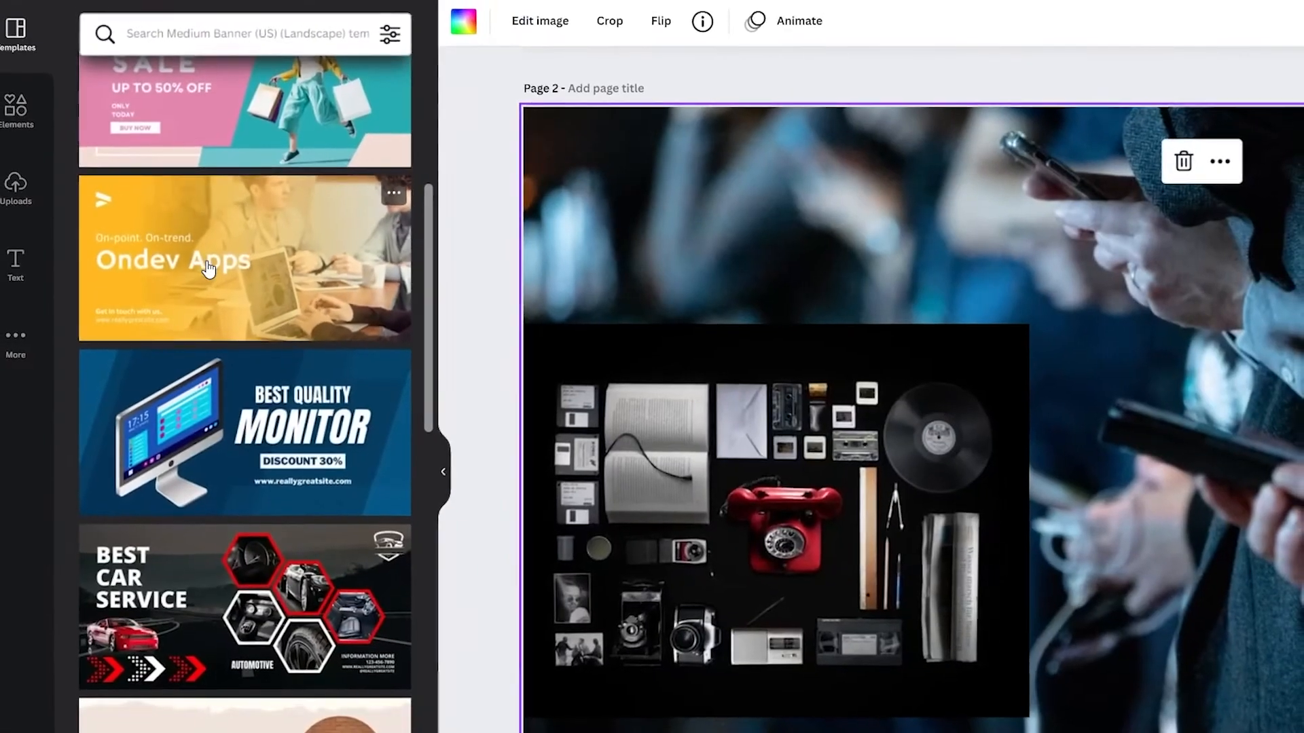
scroll(415, 240, "down", 5)
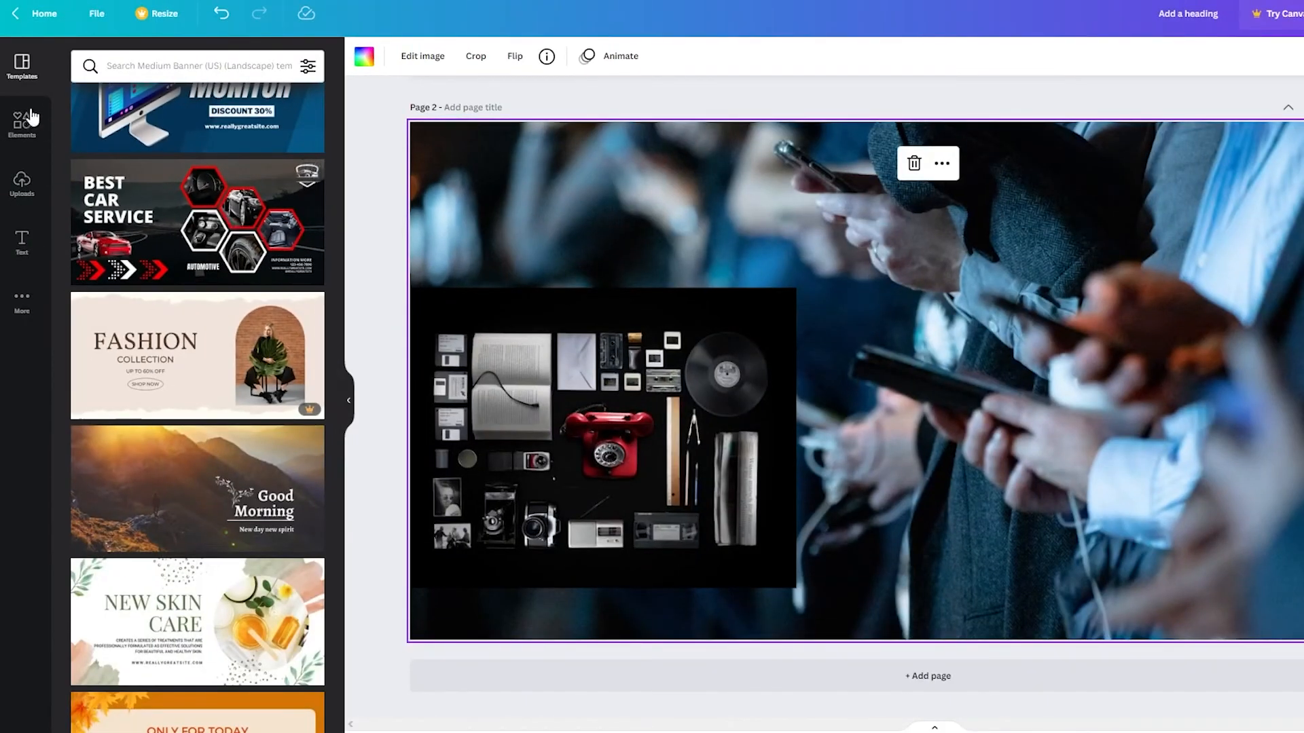
left_click(51, 108)
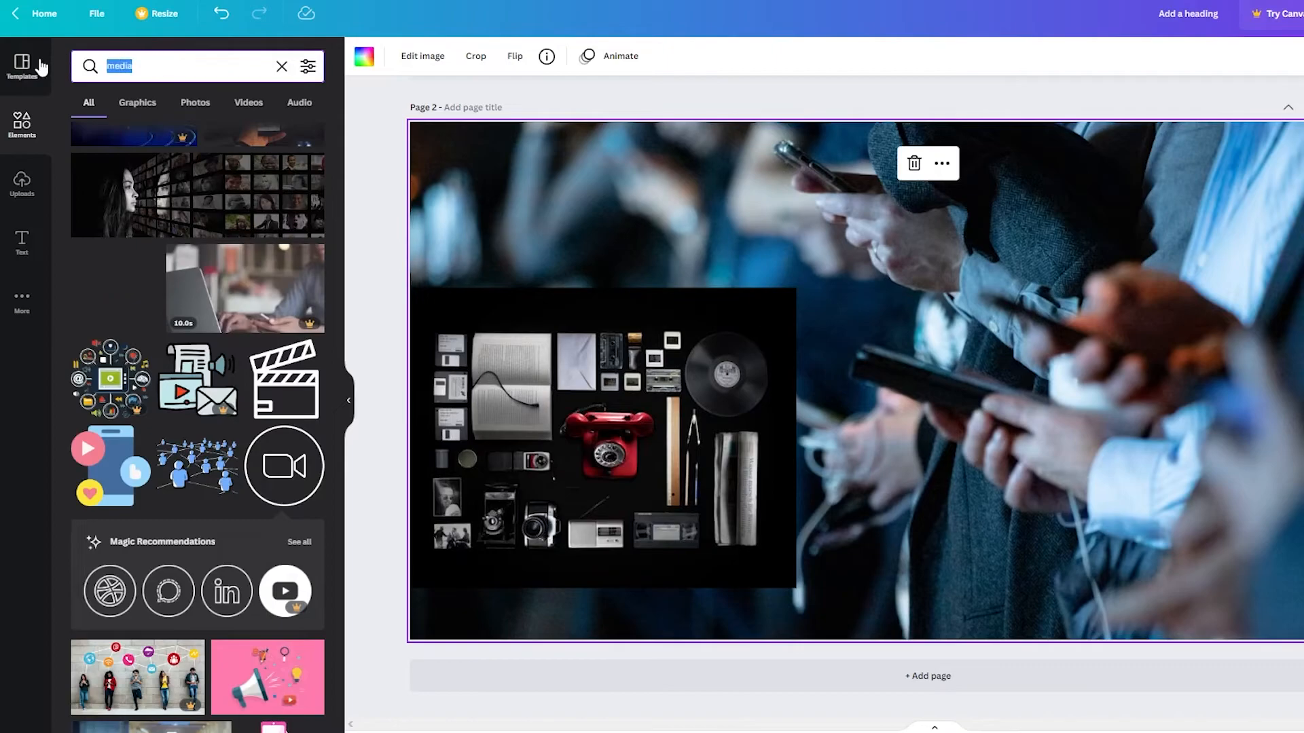
Search elements for 'frame', add a circle frame, and drop the flat-lay collage into it.
type("frame")
left_click(160, 137)
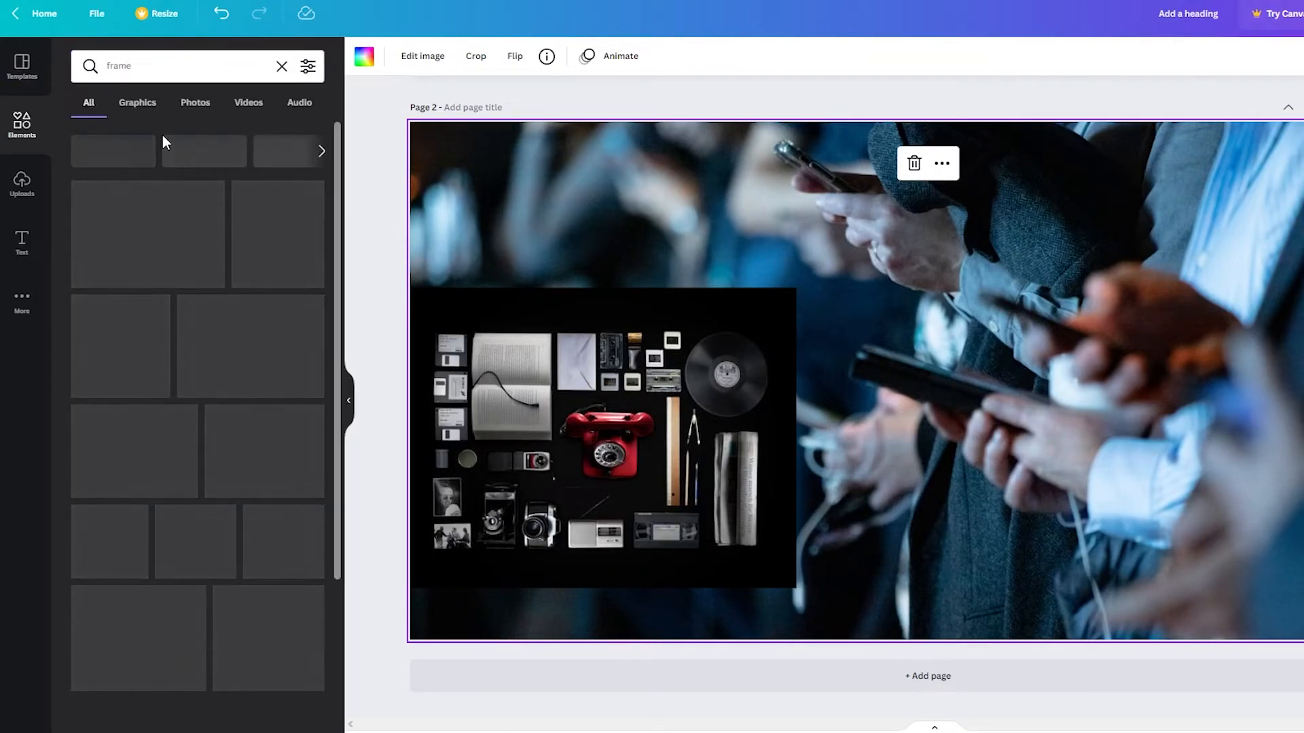
scroll(251, 406, "down", 1)
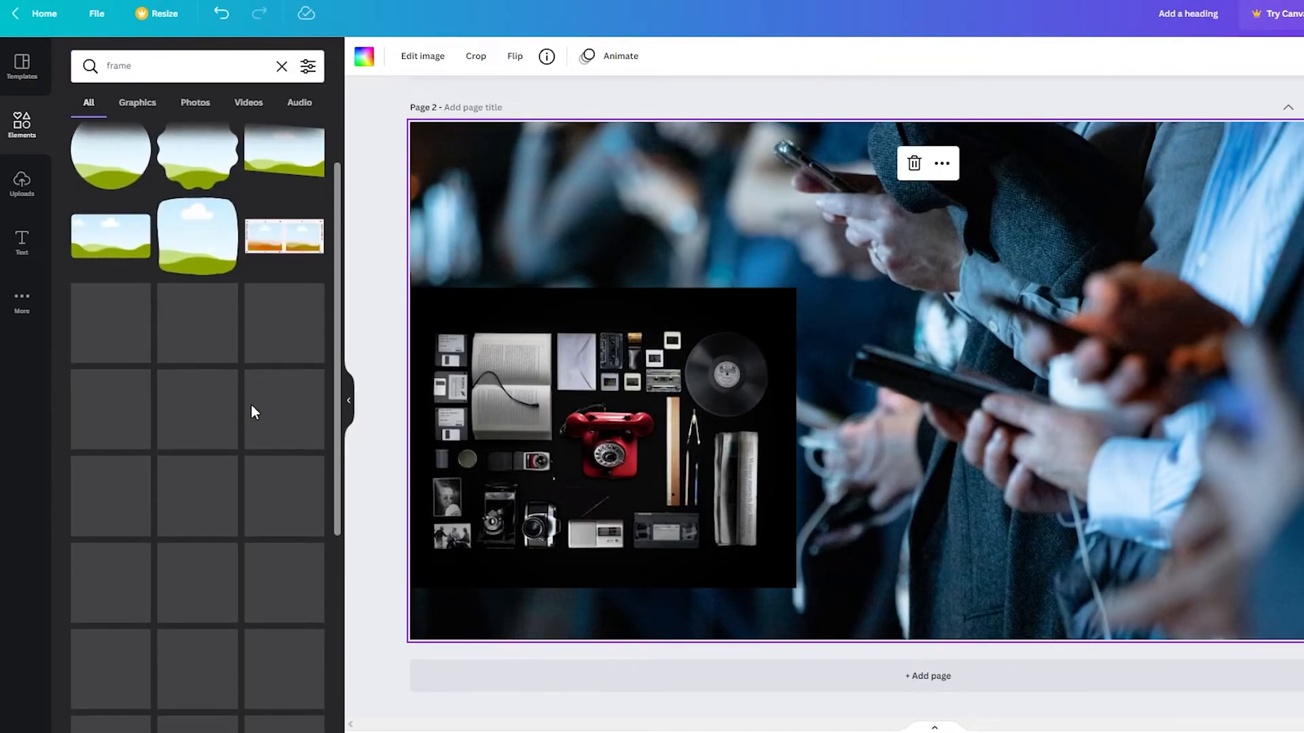
left_click(119, 151)
left_click_drag(946, 442, 1016, 419)
left_click(703, 405)
left_click_drag(703, 405, 607, 241)
left_click(724, 438)
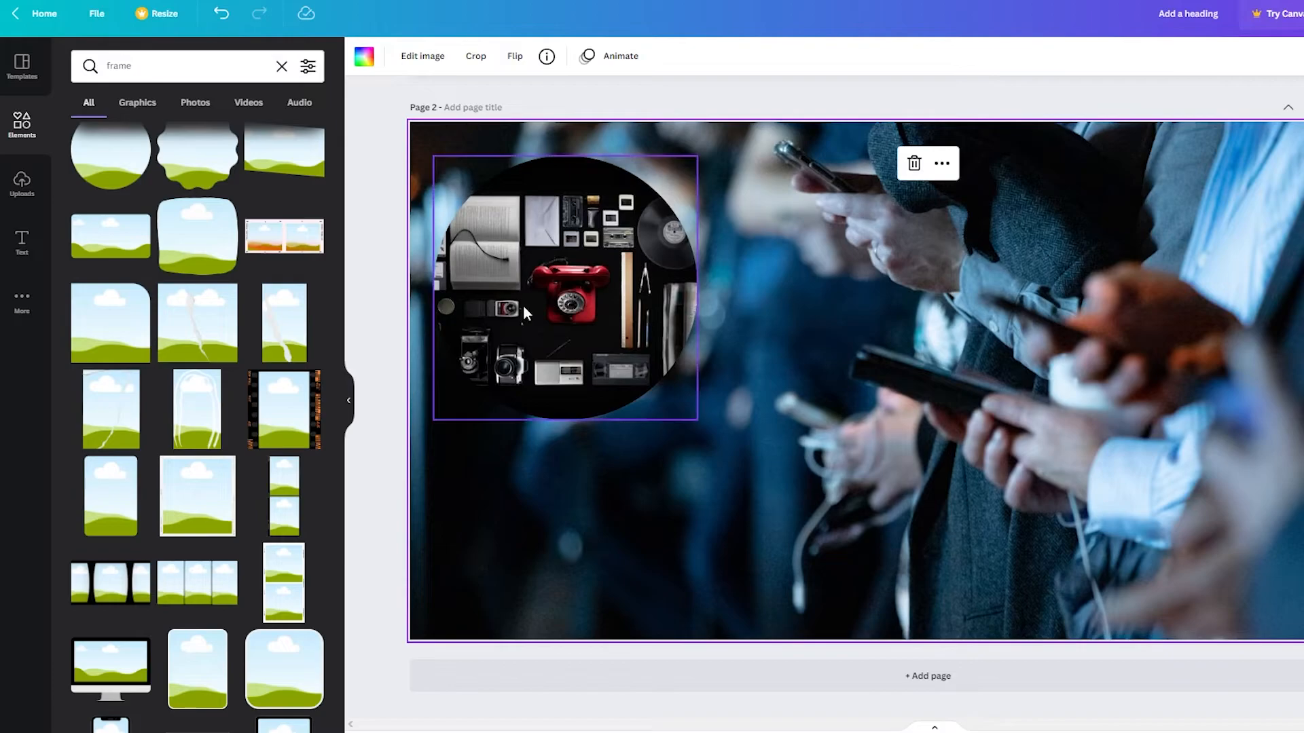
Add a rounded-square frame at the right edge, filled with the telephone flat-lay from Uploads.
left_click(213, 218)
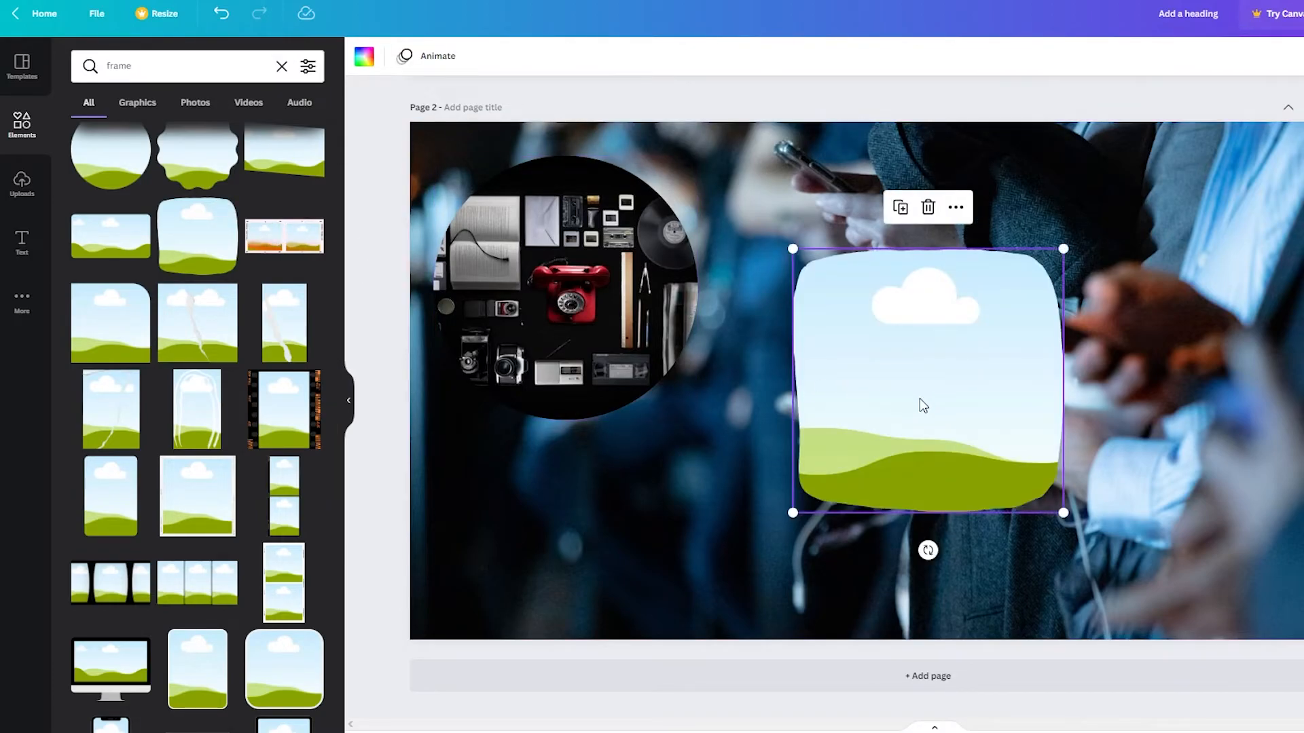
left_click(785, 269)
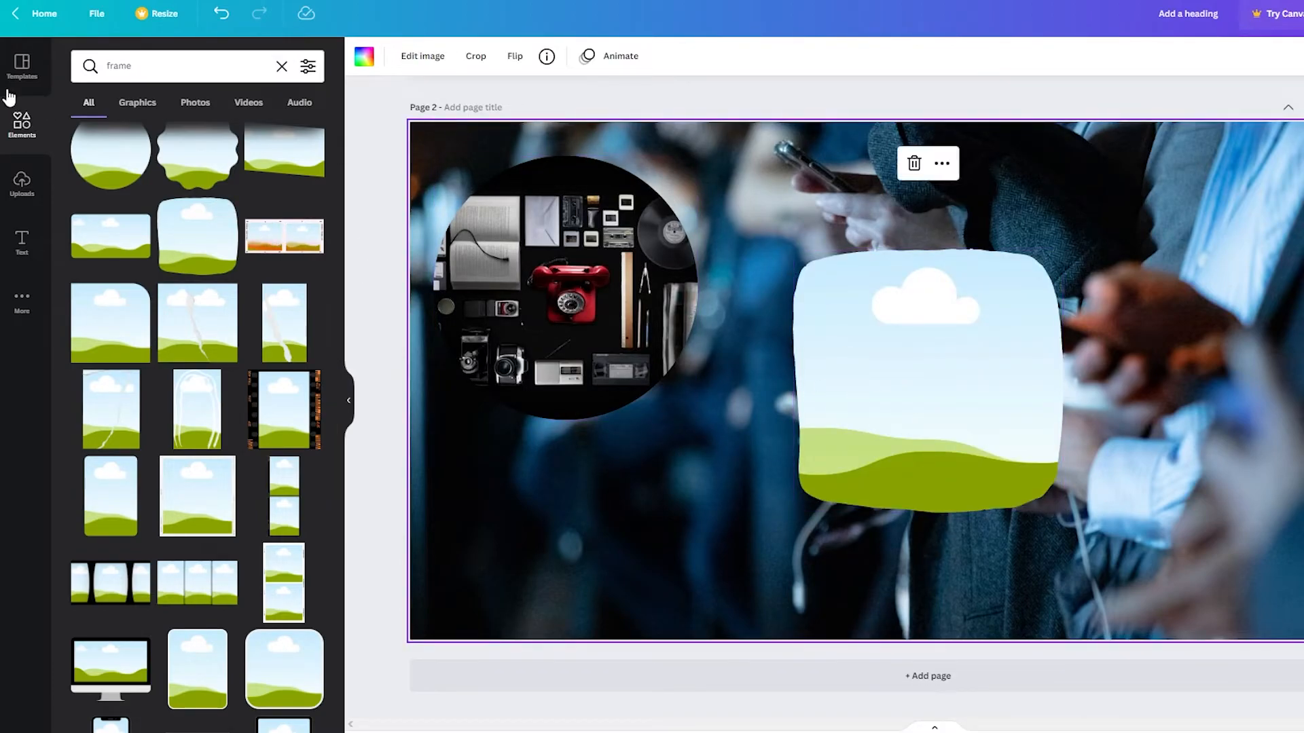
left_click(22, 183)
left_click_drag(296, 322, 1302, 290)
left_click(970, 204)
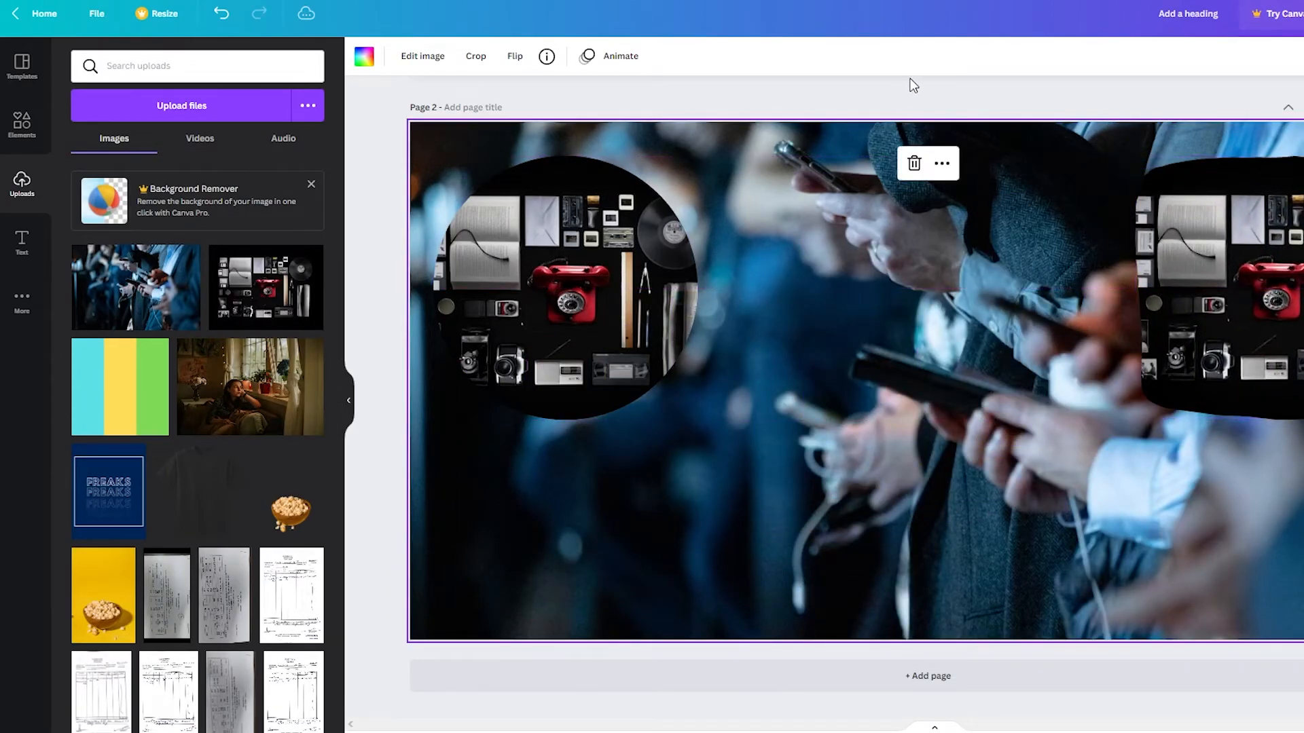
left_click(908, 80)
left_click(21, 66)
scroll(245, 475, "down", 10)
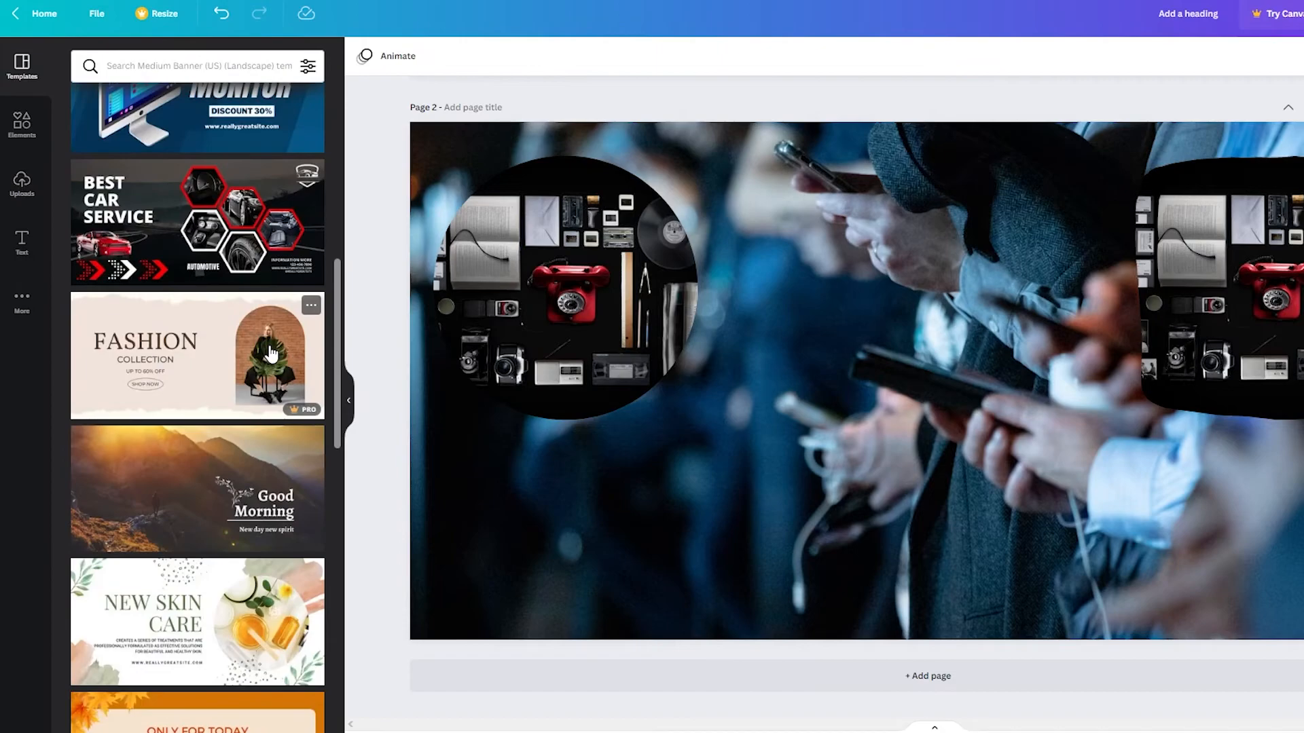
scroll(241, 475, "down", 8)
scroll(233, 371, "up", 3)
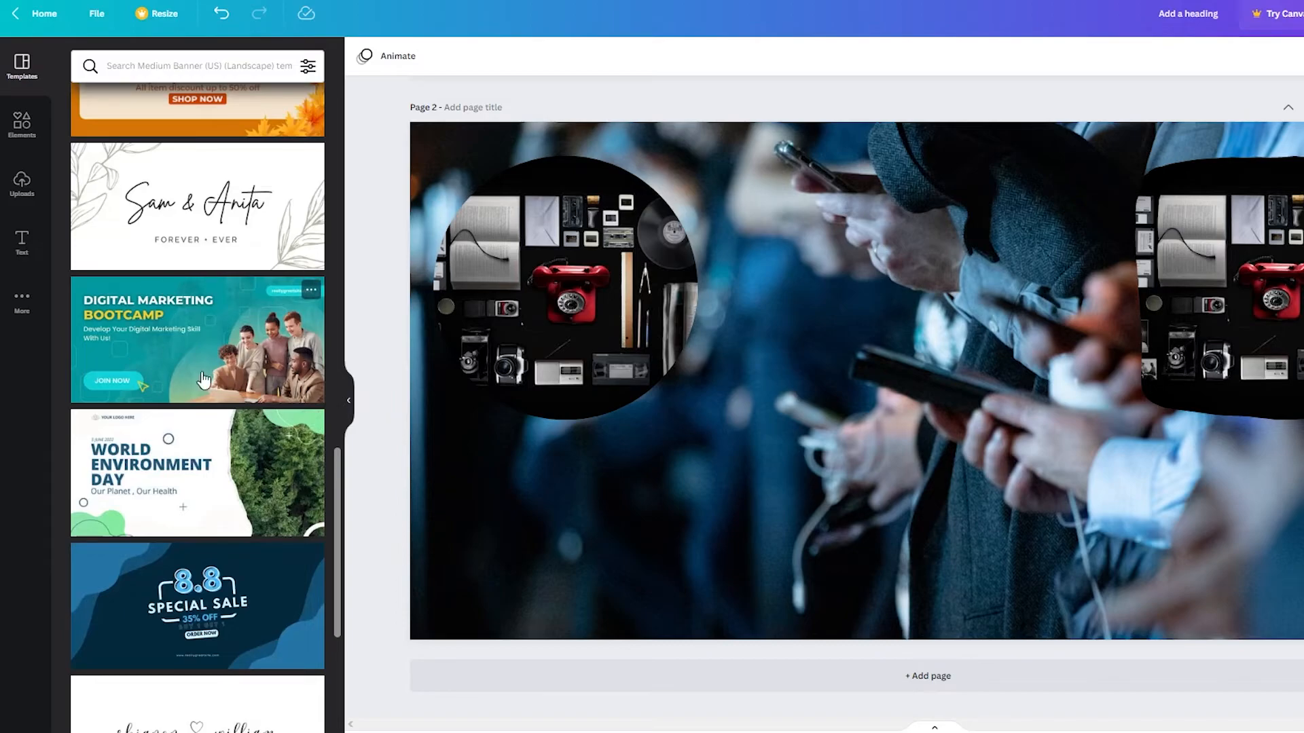
scroll(203, 379, "down", 3)
scroll(294, 437, "down", 5)
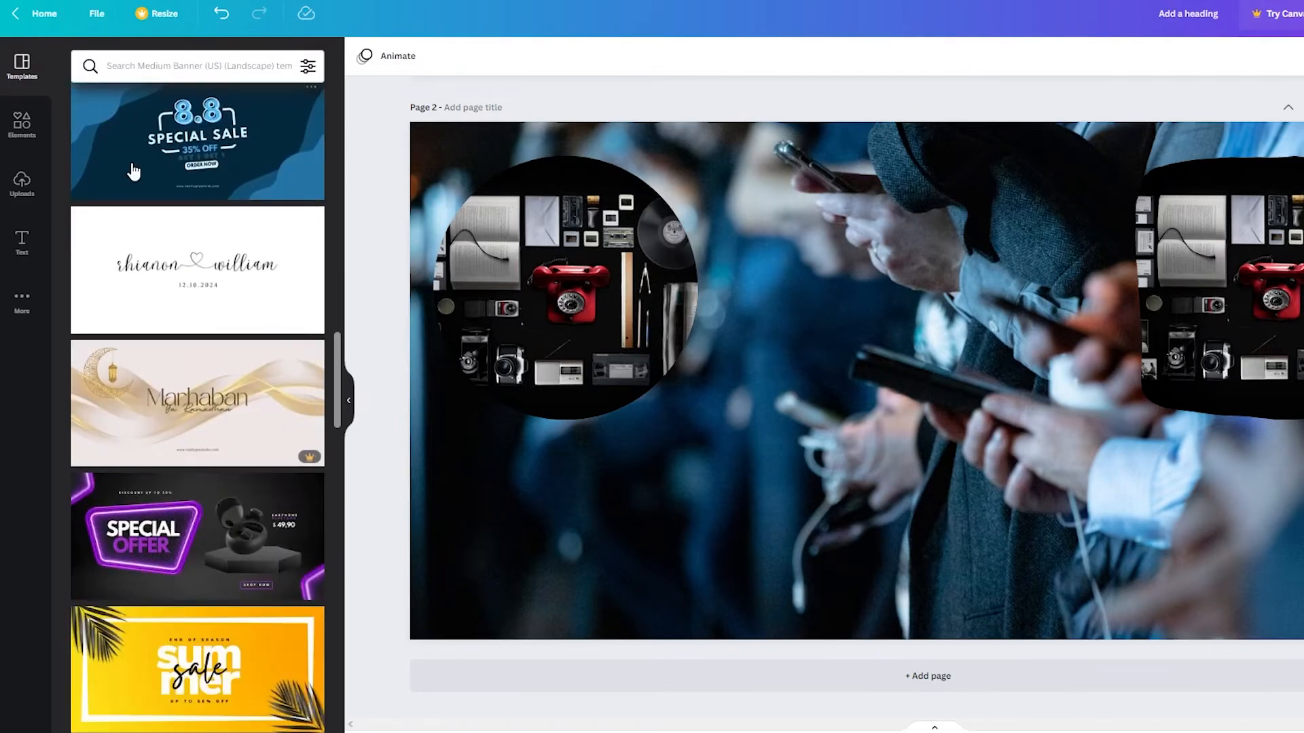
scroll(224, 271, "up", 10)
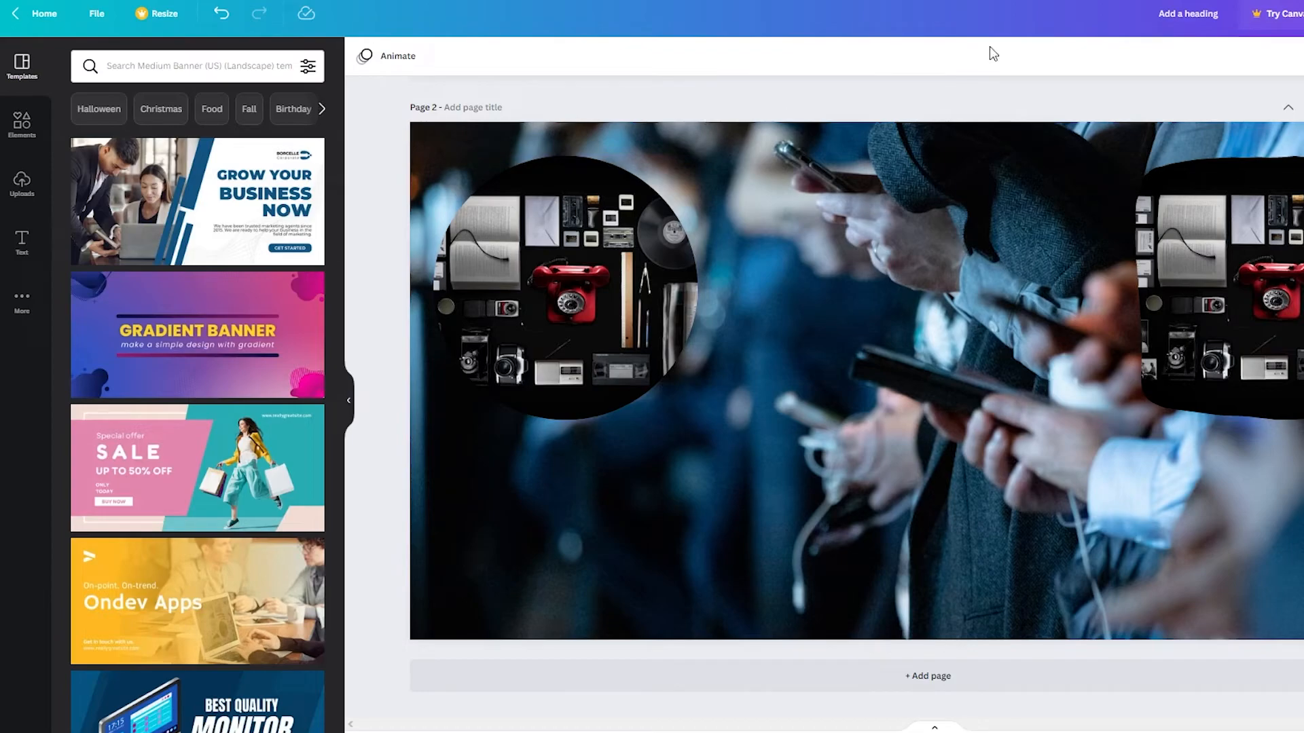
scroll(1050, 88, "up", 8)
scroll(1030, 224, "down", 7)
scroll(1030, 224, "up", 8)
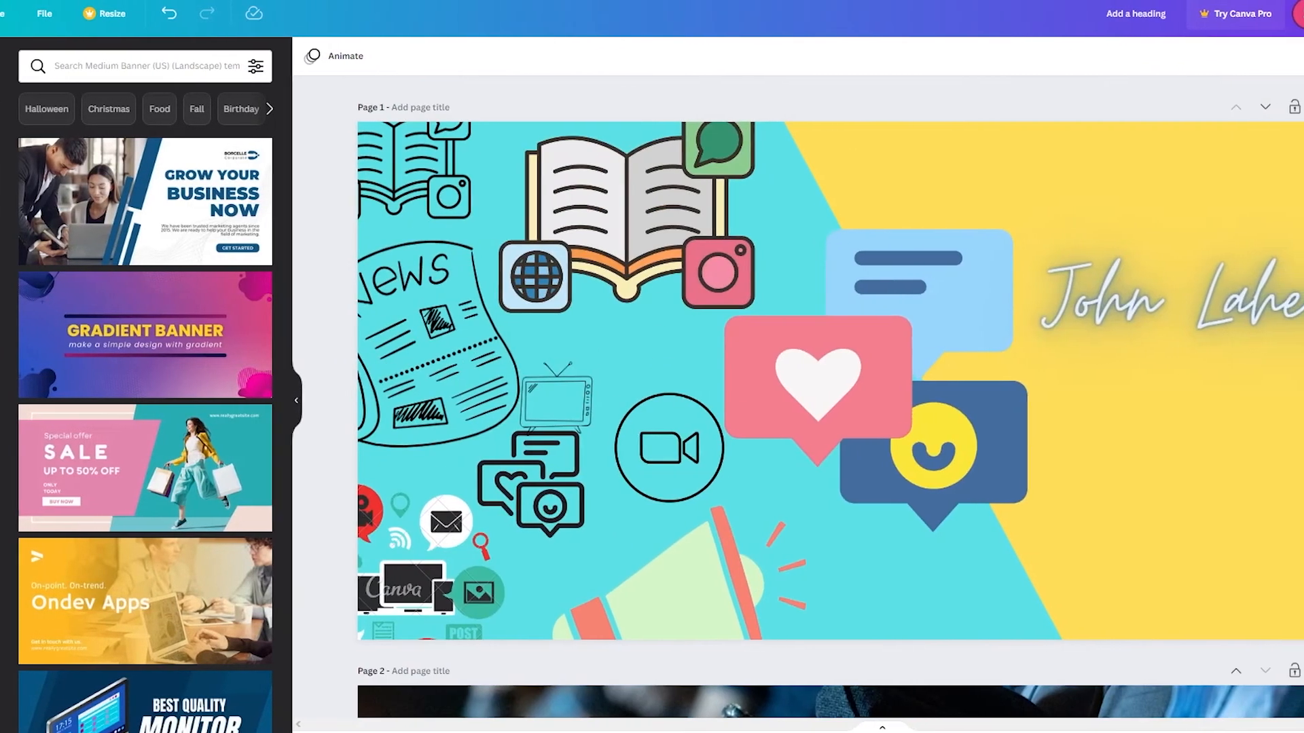
Confirm PNG as the download file type in Share > Download, then close the settings.
left_click(1282, 14)
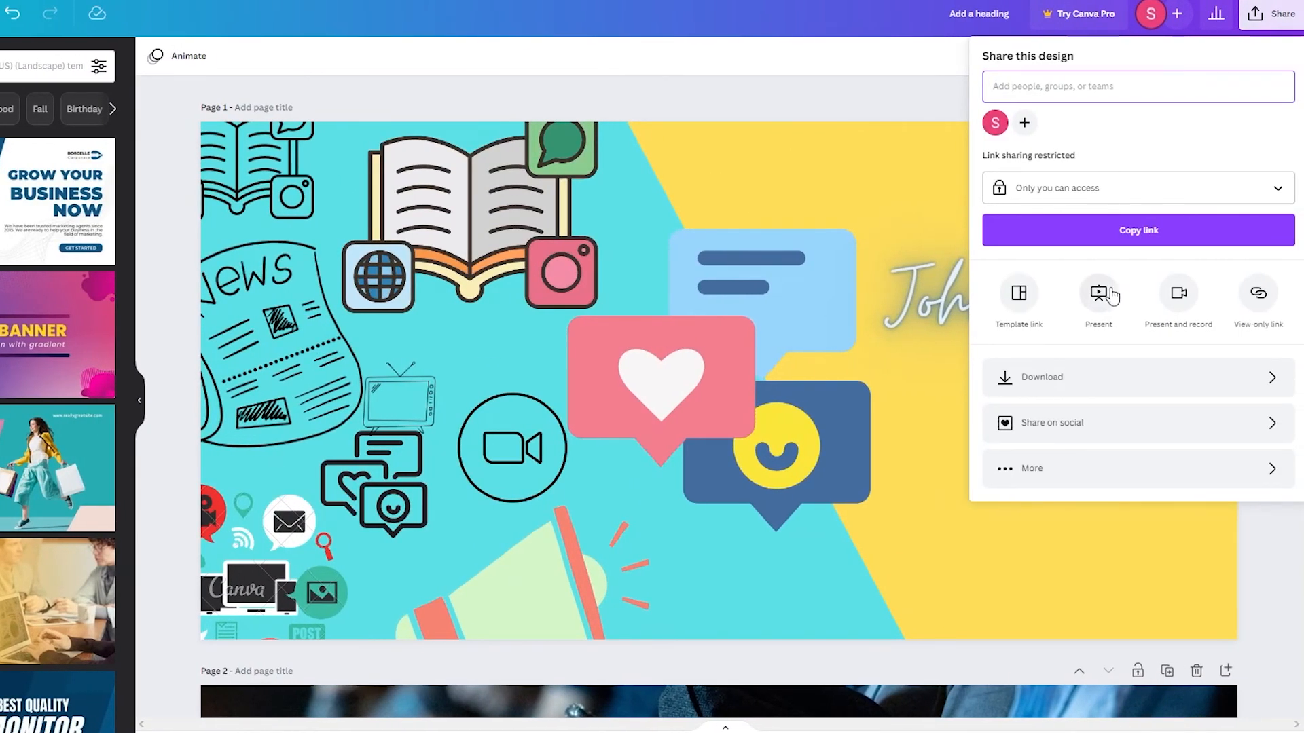
left_click(1158, 376)
left_click(1154, 126)
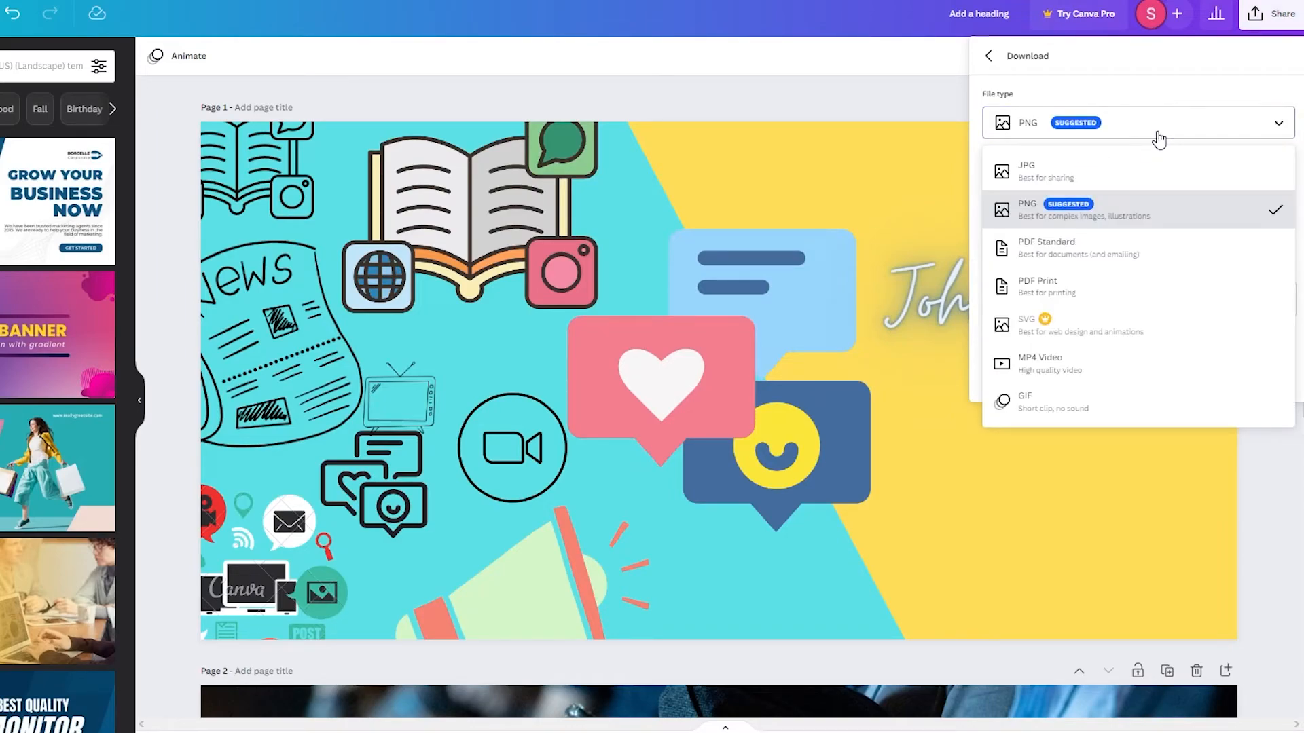
left_click(1159, 139)
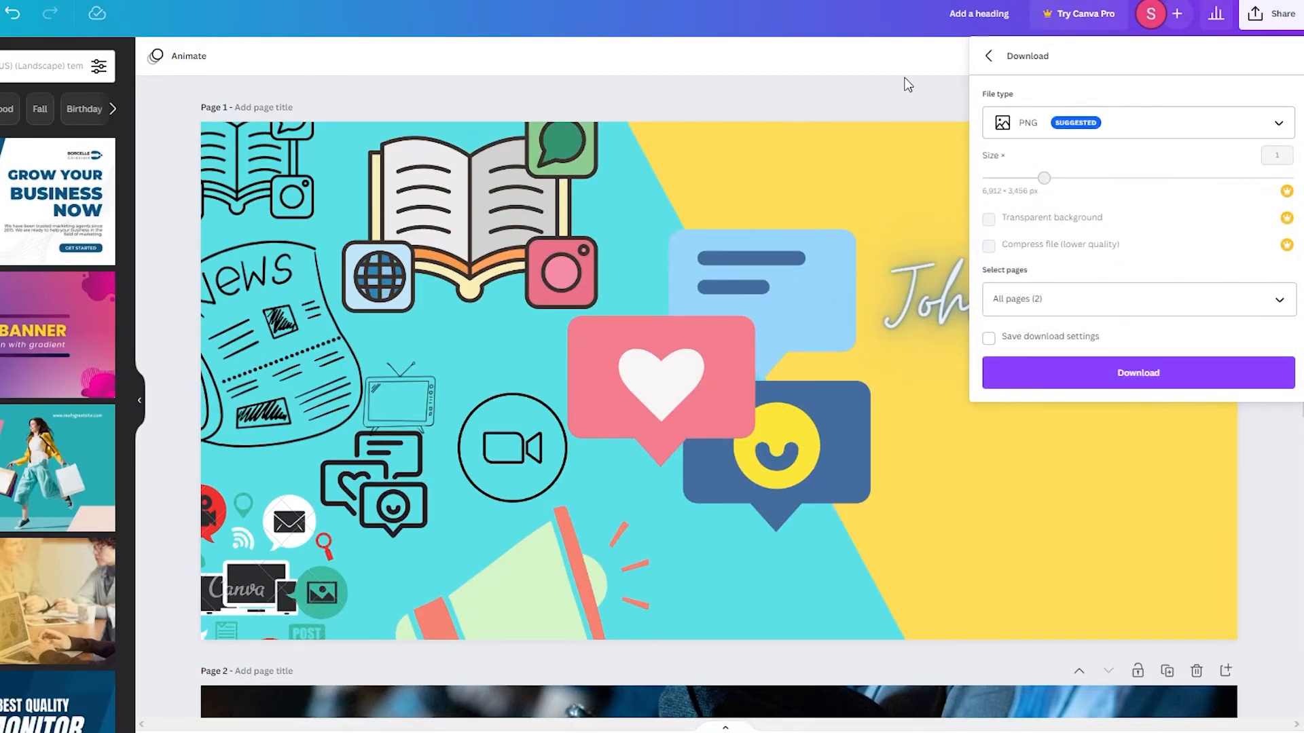
left_click(1159, 129)
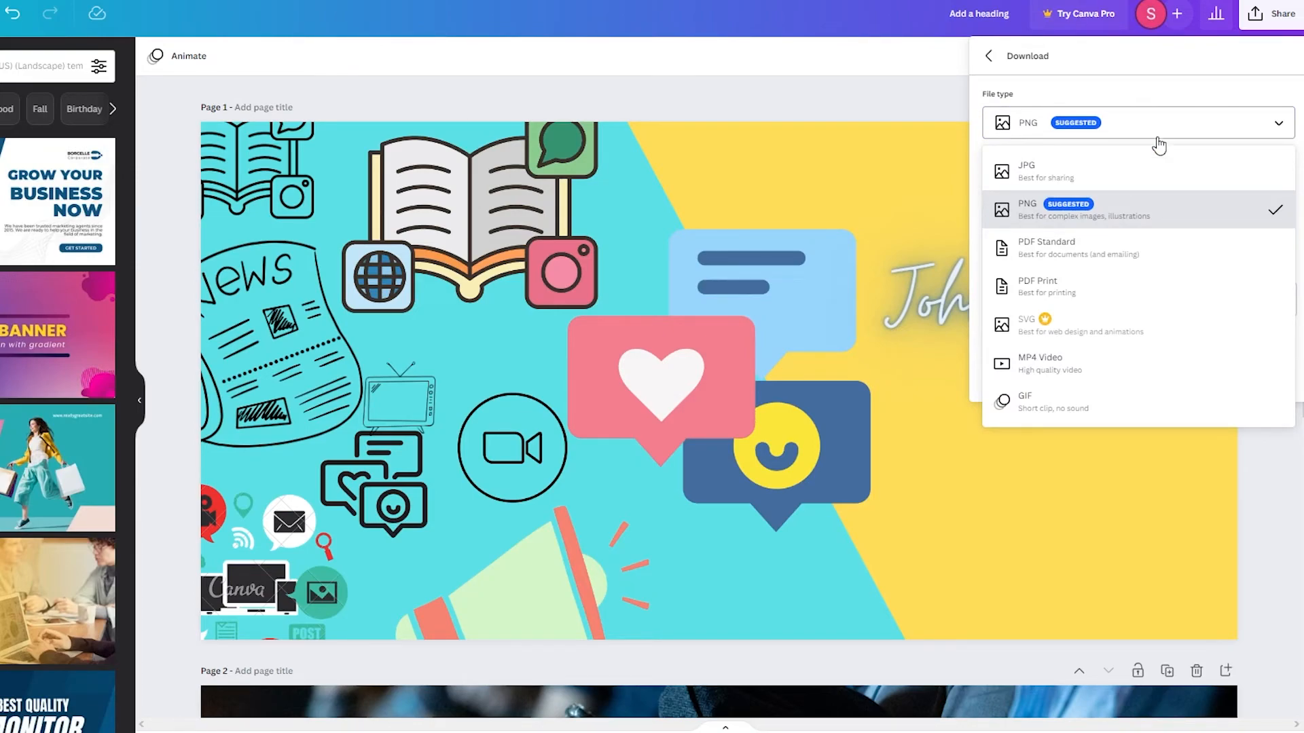
left_click(935, 97)
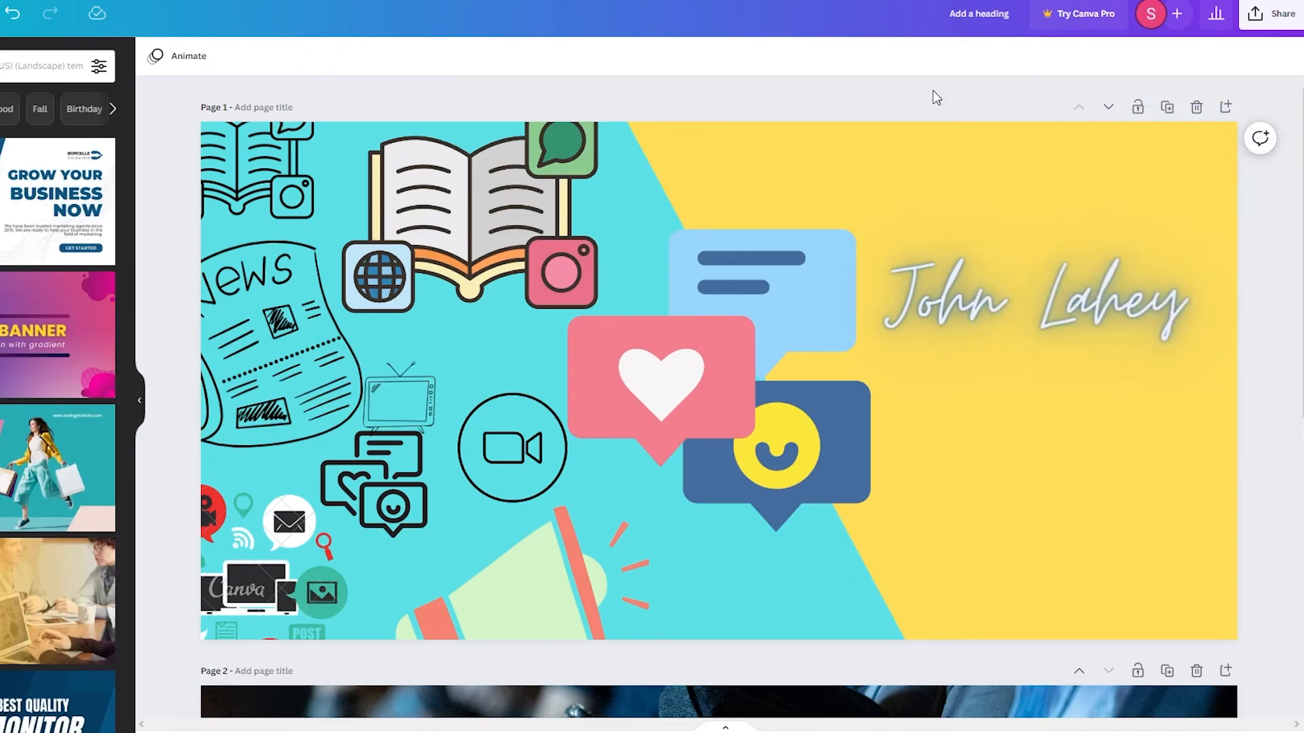